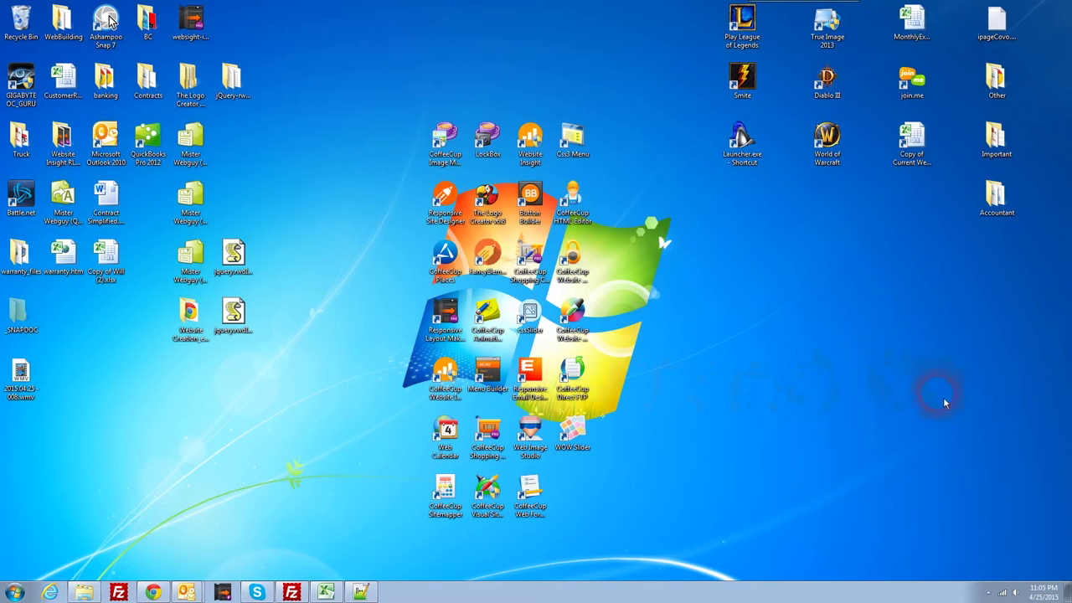
- Launch Responsive Site Designer from the desktop with a new project
click(446, 194)
double_click(444, 193)
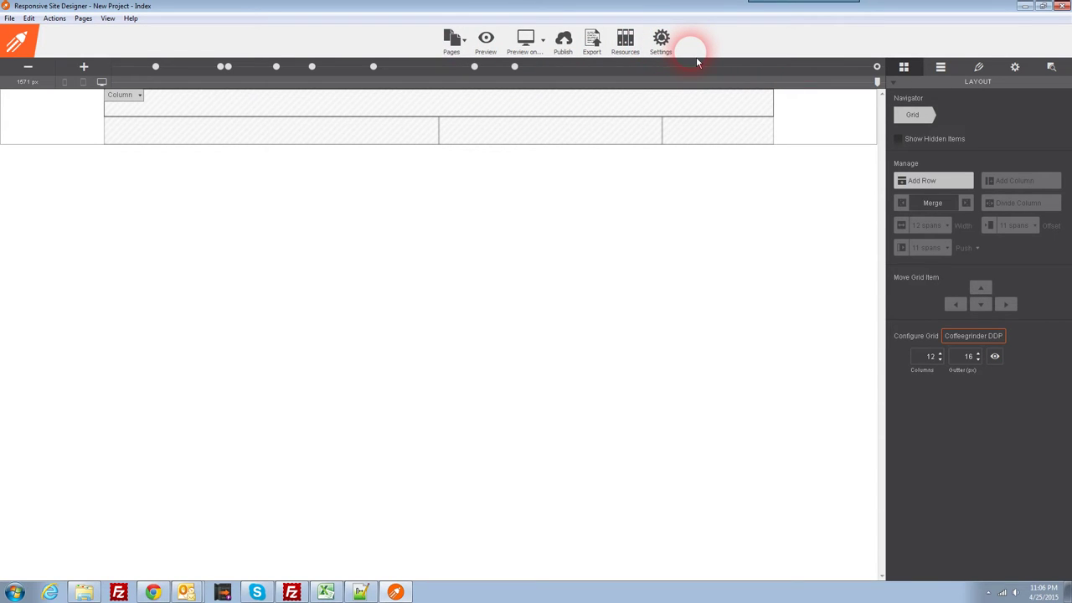
click(827, 121)
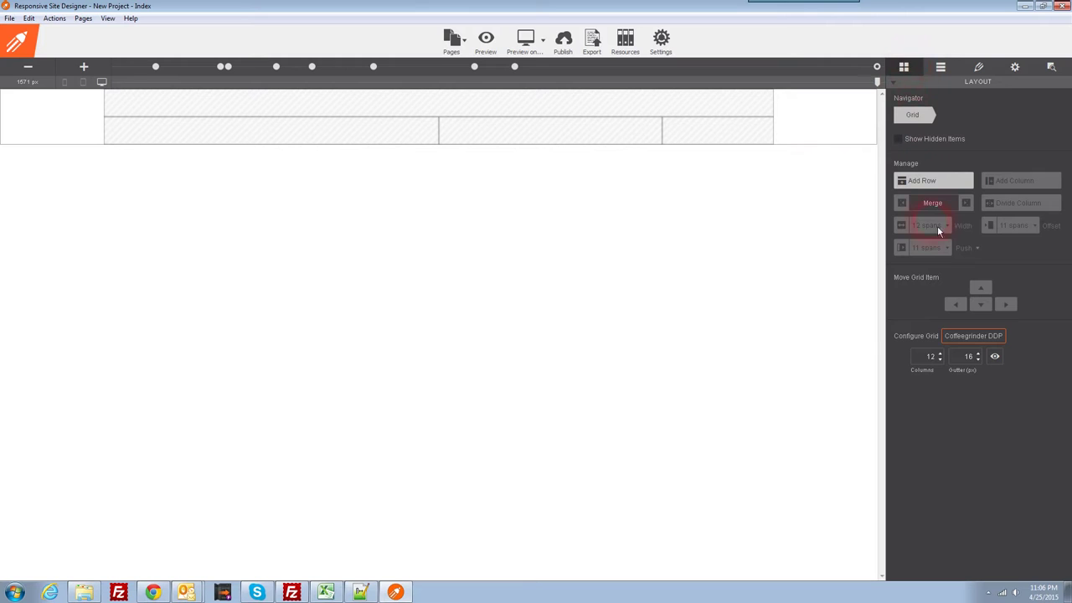
- Add an HTML Element to the full-width column in the grid's first row
click(942, 70)
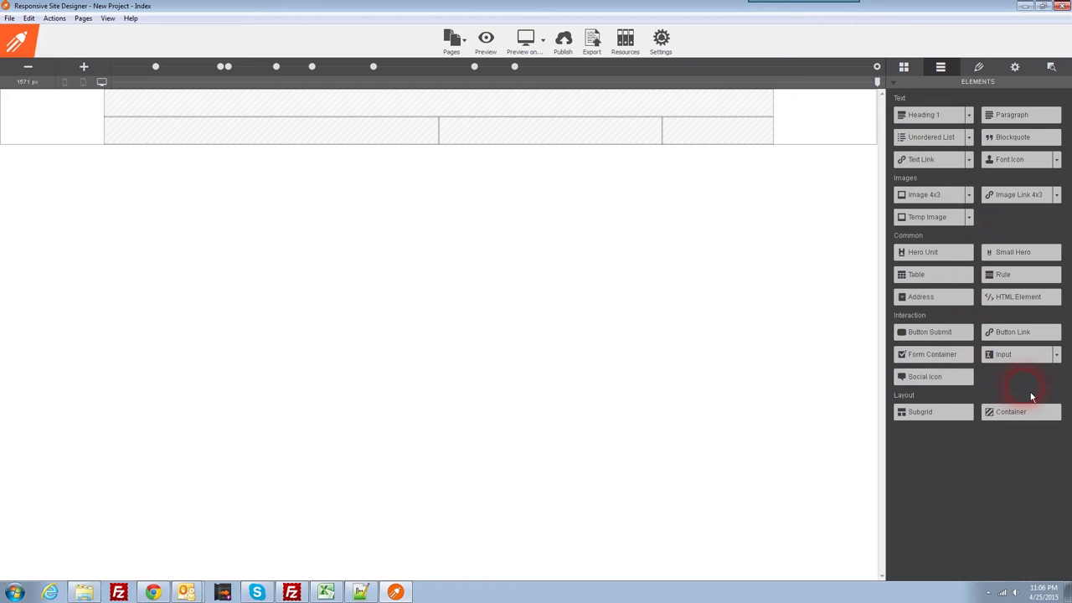
click(1018, 301)
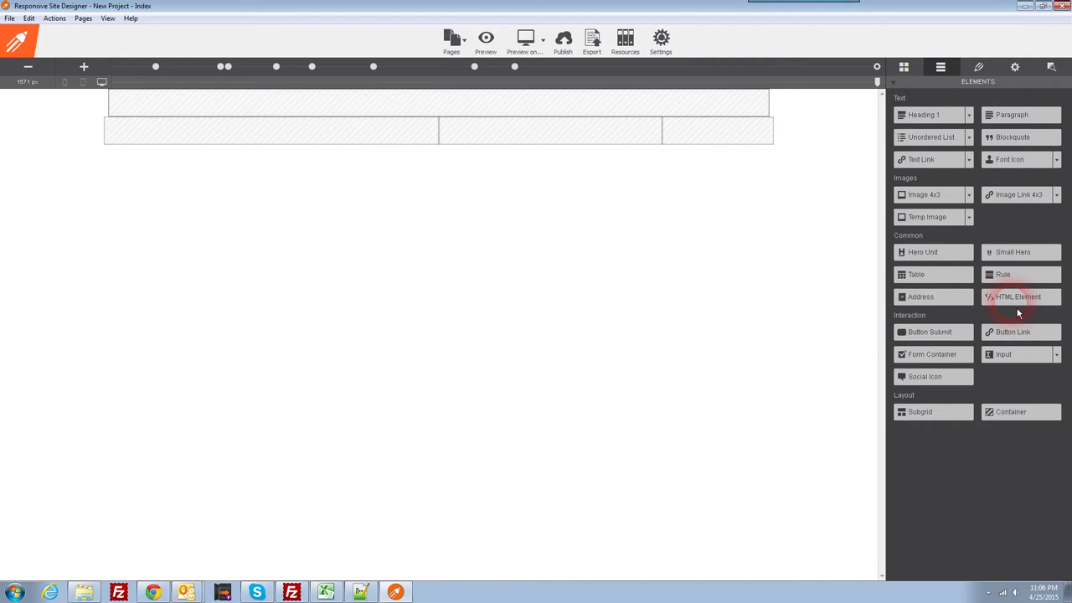
- Review the HTML Element's design options, covering its dimensions, position, background, border and effects
click(977, 72)
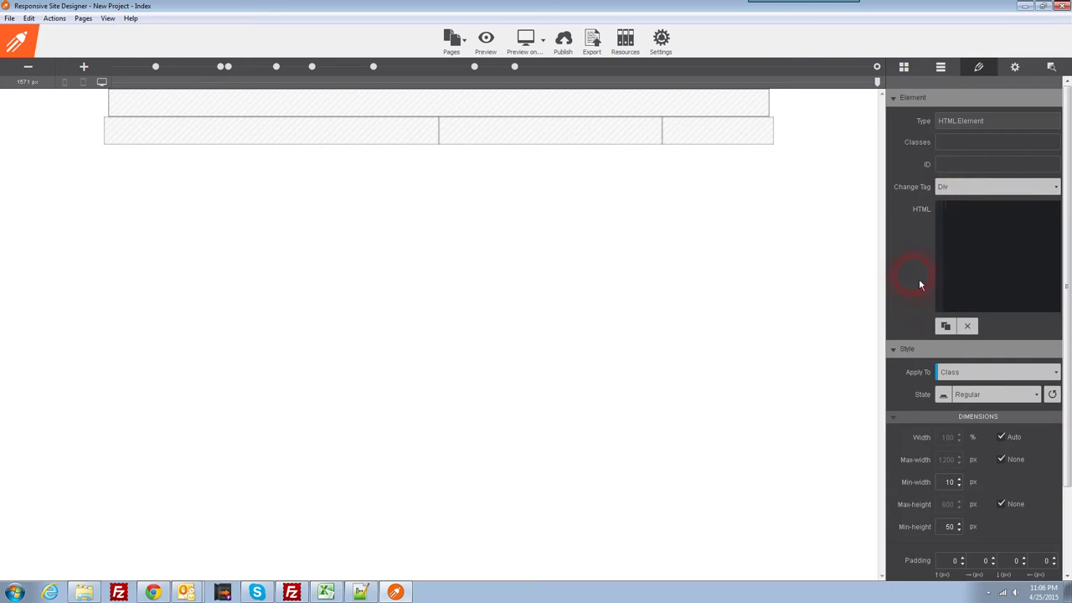
scroll(919, 279, down, 2)
scroll(920, 277, down, 1)
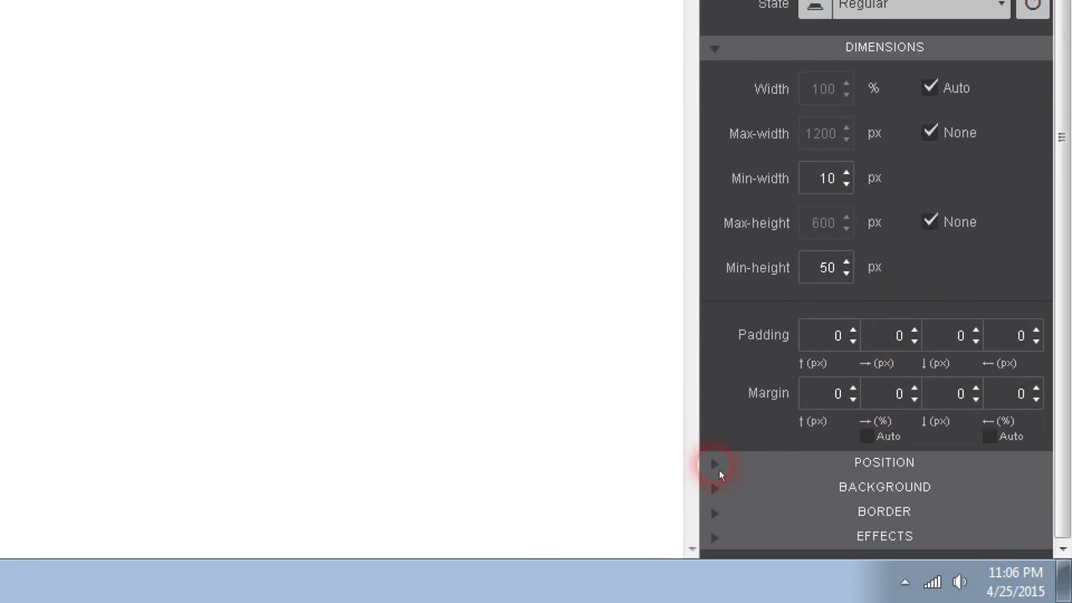
click(718, 467)
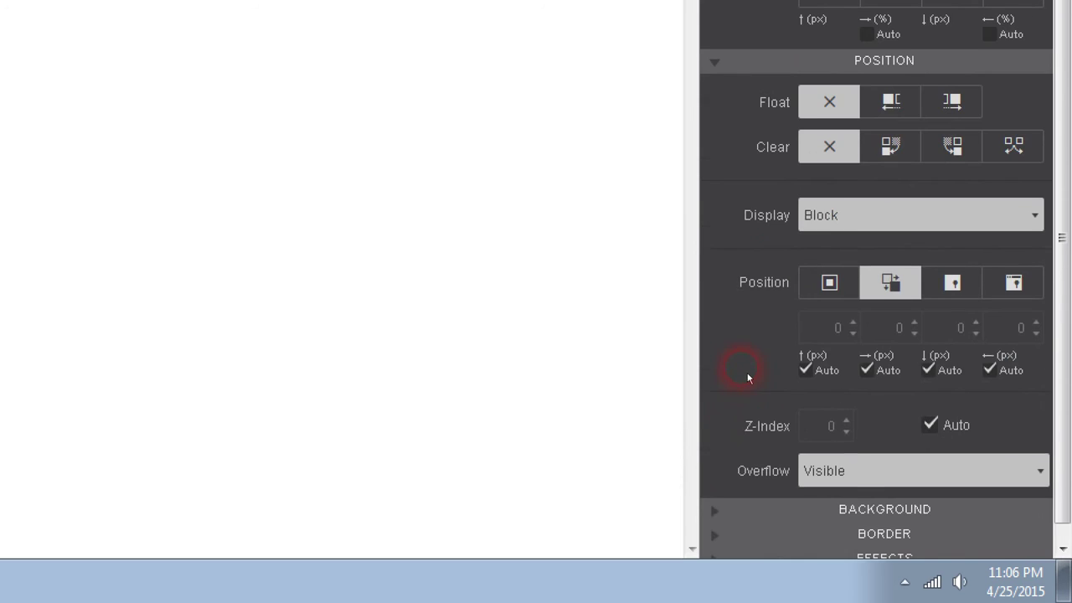
scroll(748, 381, down, 1)
click(722, 488)
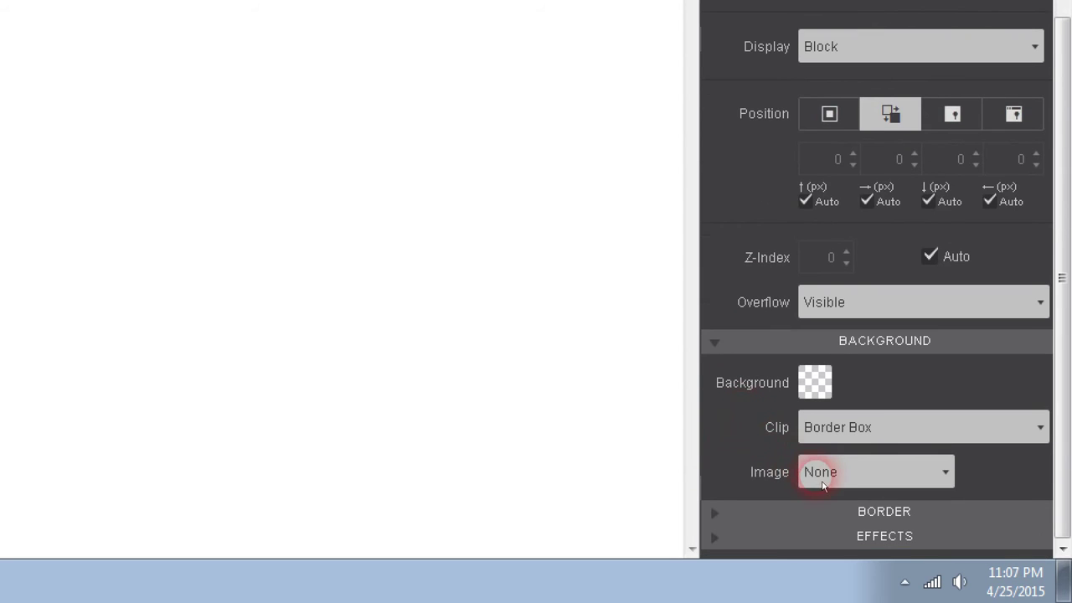
click(717, 517)
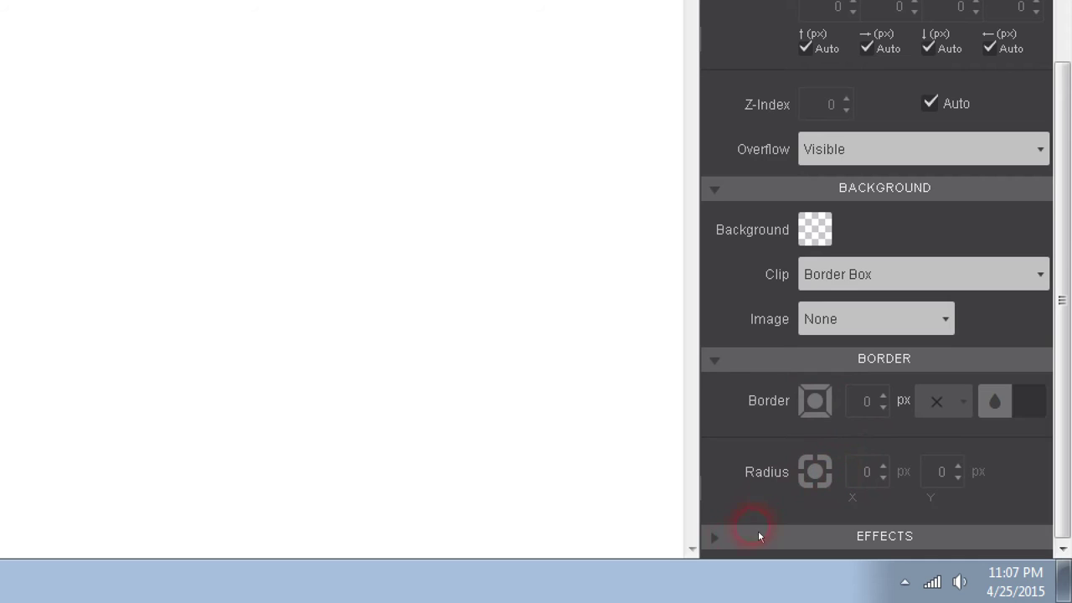
click(725, 545)
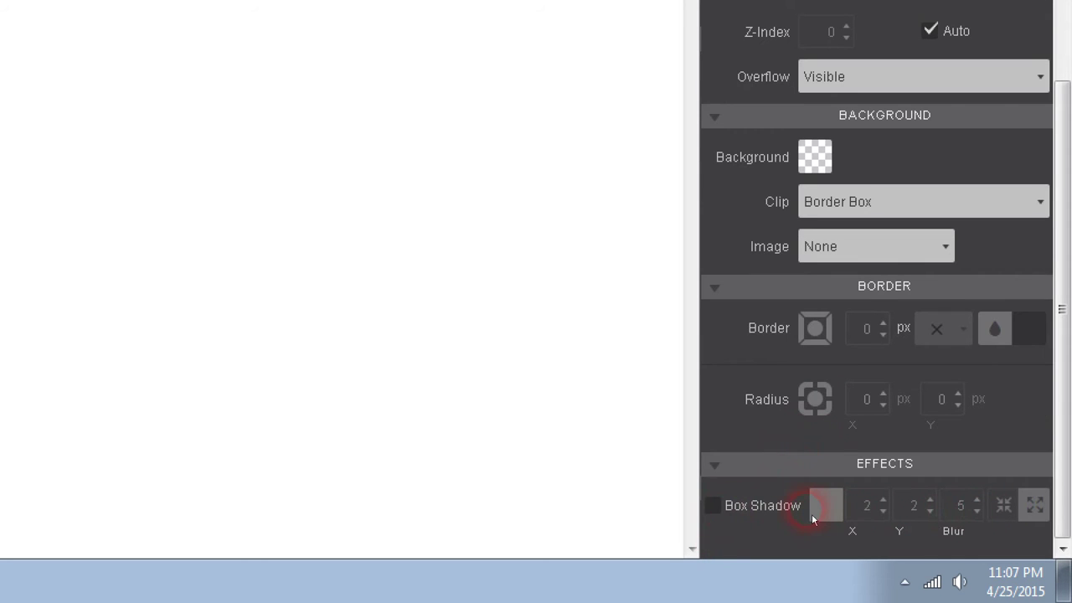
scroll(835, 476, up, 15)
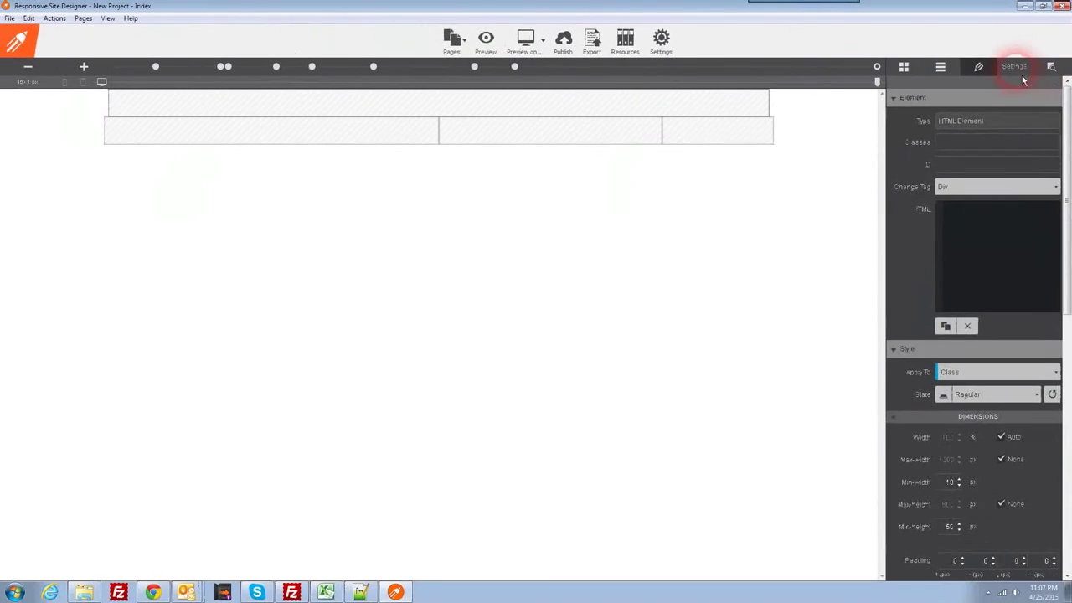
- Review the page's SEO, head and footer settings, and inspect the grid outline with its read-only CSS
click(962, 141)
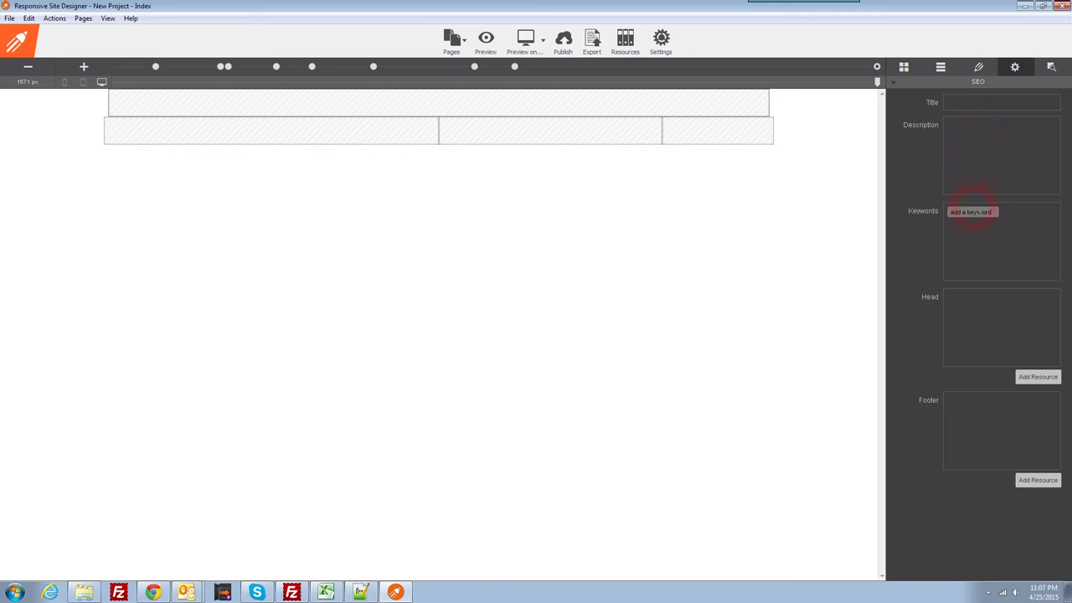
click(990, 247)
click(980, 316)
click(975, 410)
click(1053, 74)
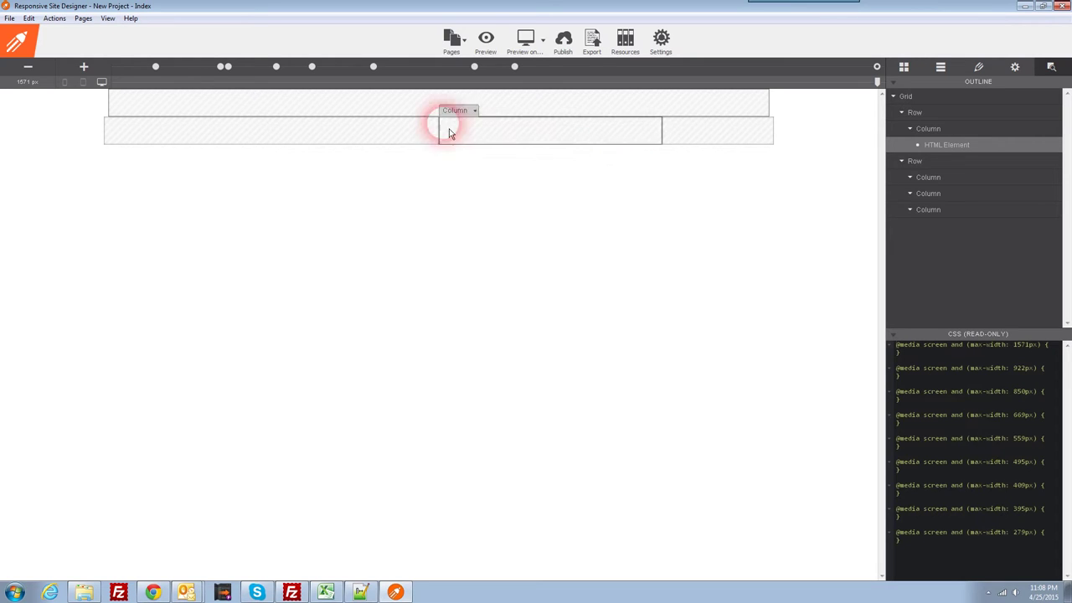
- Open the existing project MisterWebguyV11.rlmp from the Responsive Layout Maker Pro folder
click(9, 17)
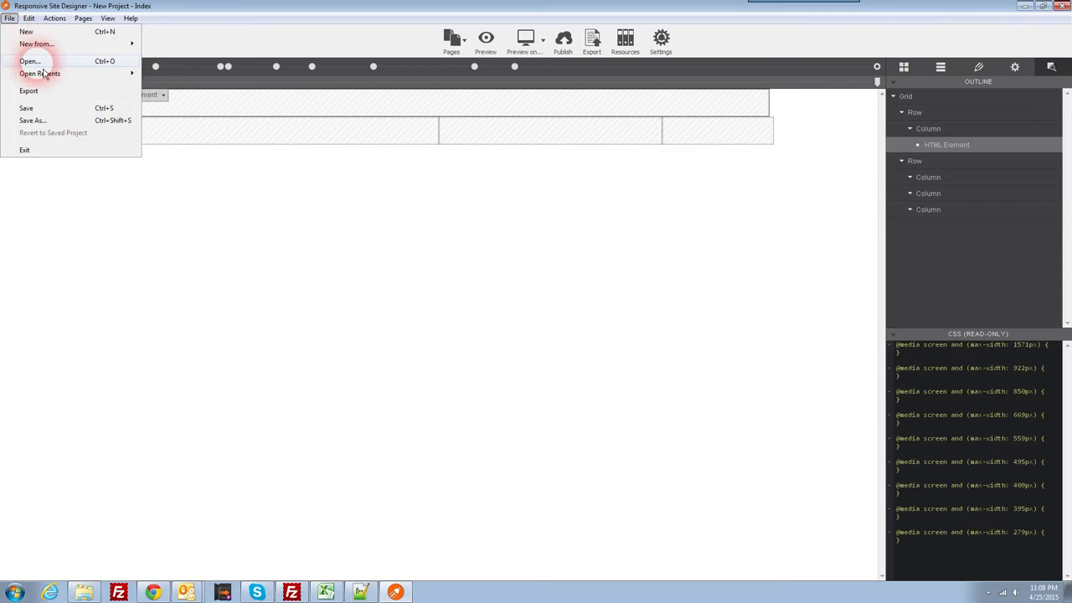
click(29, 62)
click(584, 316)
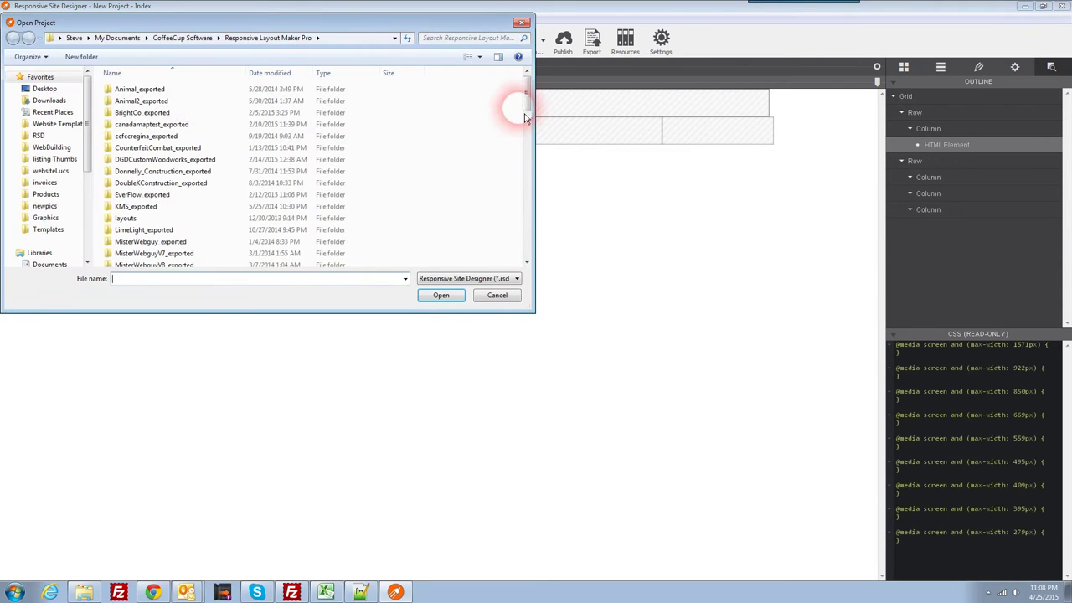
drag(526, 92, 531, 203)
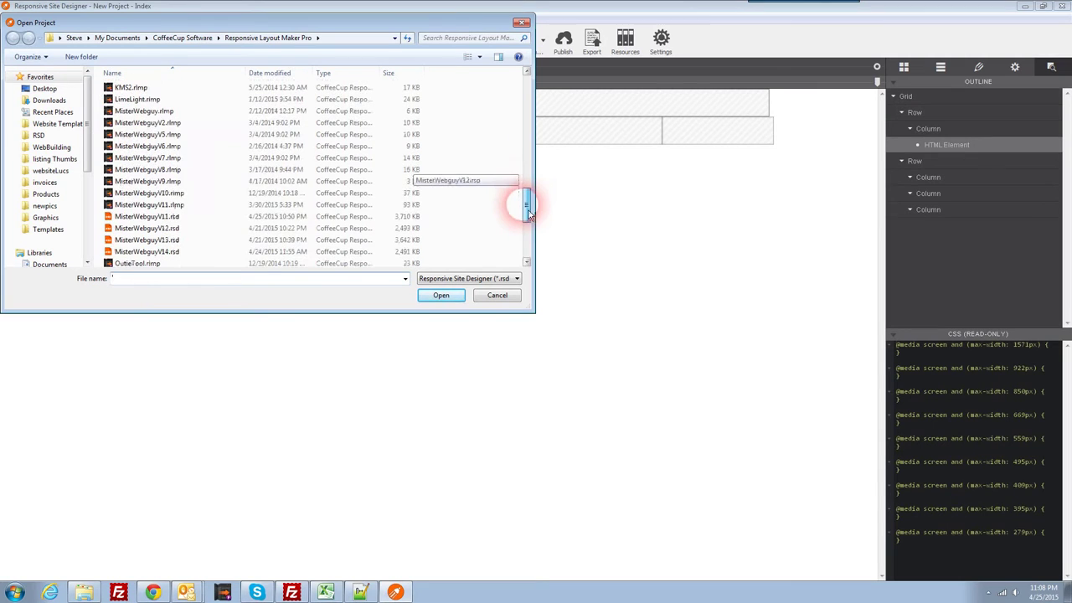
click(188, 207)
click(441, 300)
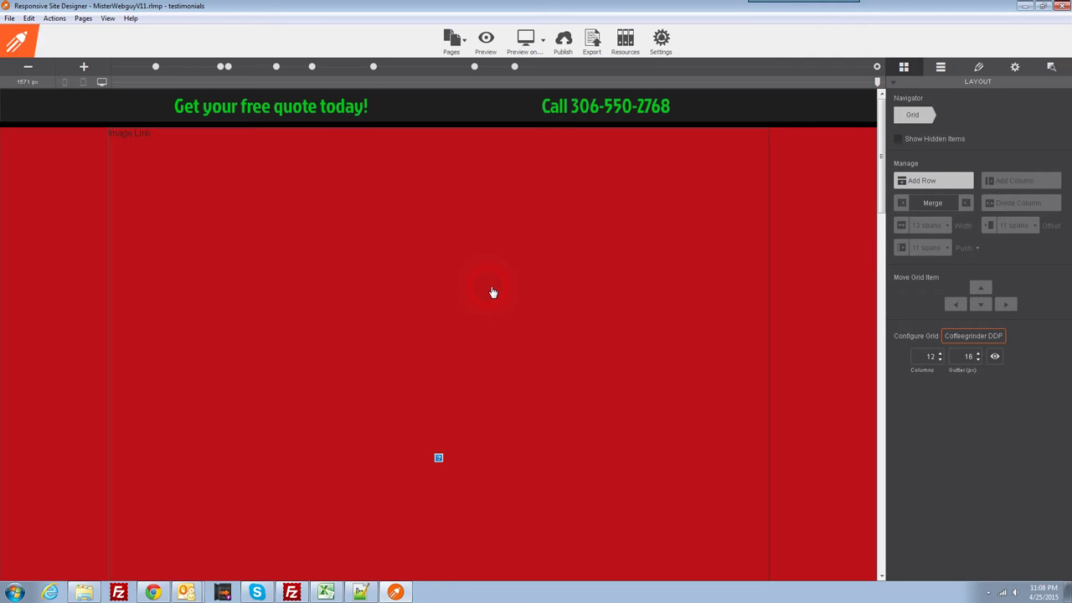
- Look through the testimonials page from the header to the footer, checking how the imported images and content appear
scroll(493, 292, down, 10)
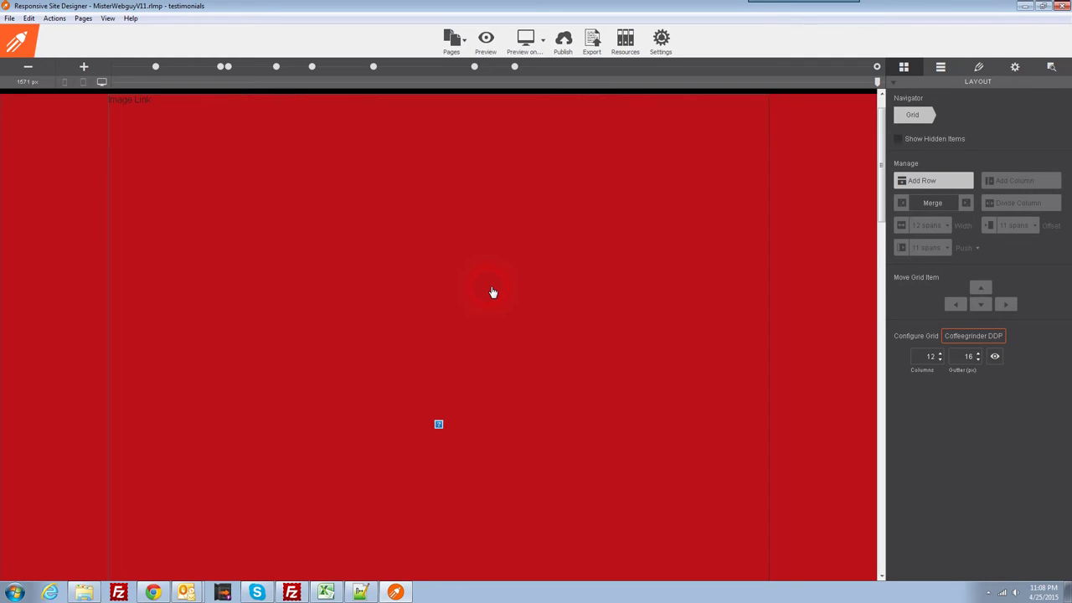
scroll(492, 293, down, 15)
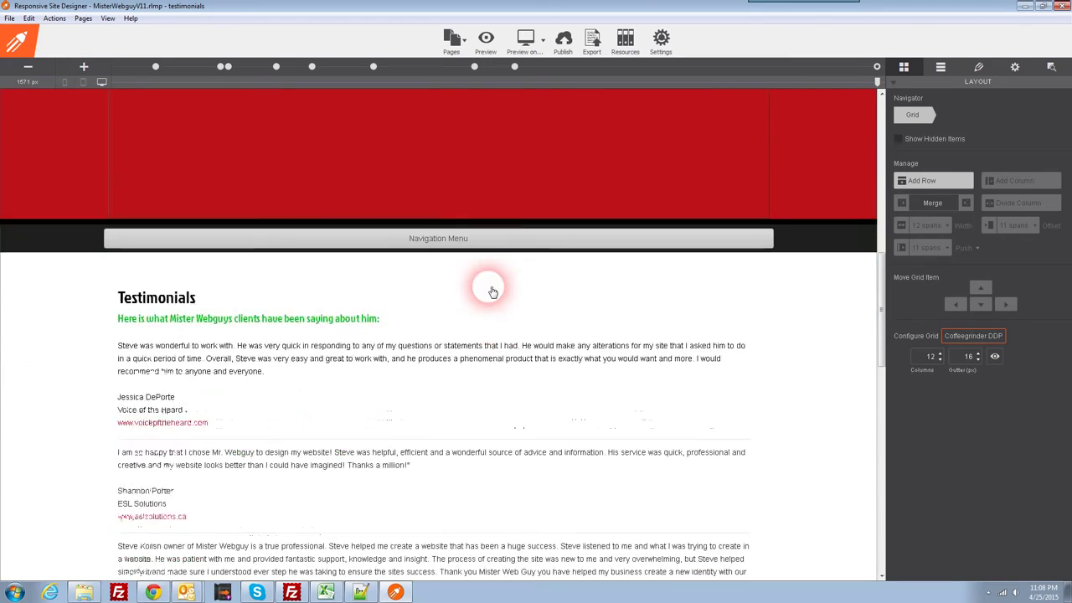
scroll(493, 292, down, 5)
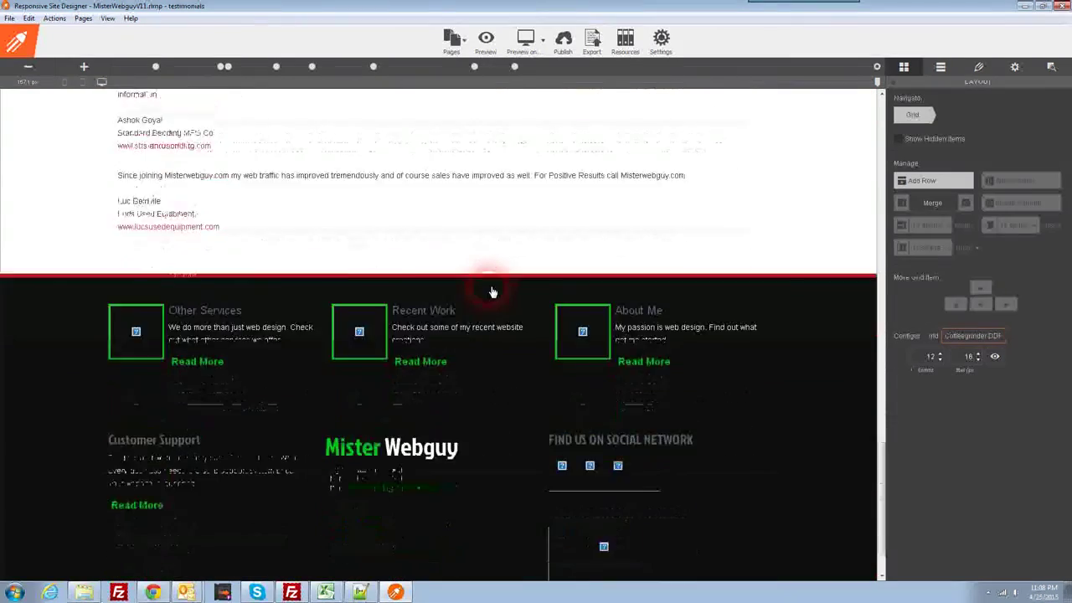
scroll(495, 294, up, 20)
scroll(497, 297, up, 5)
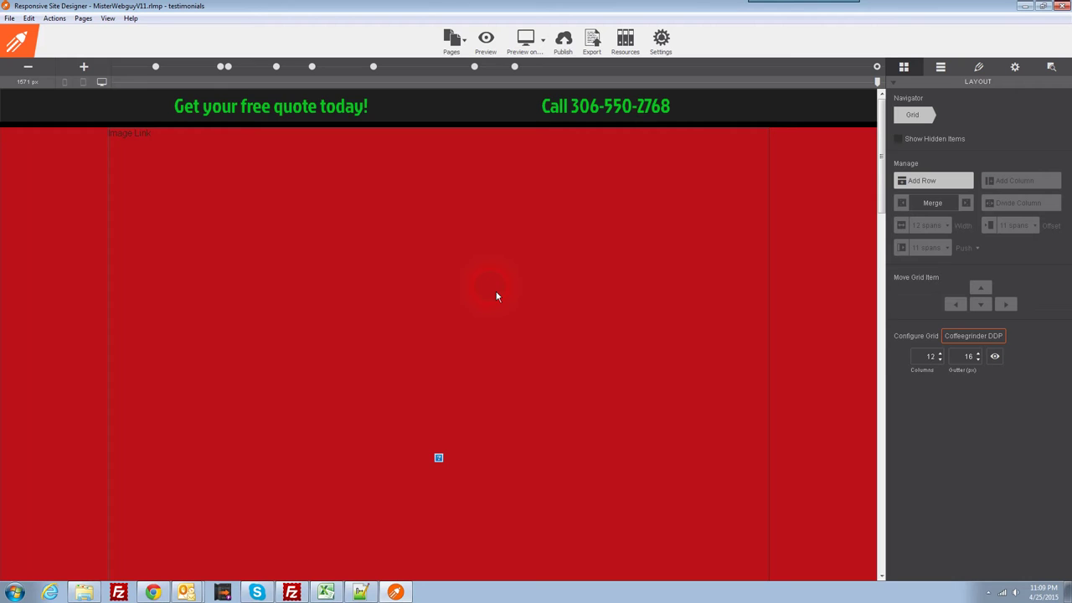
scroll(497, 296, down, 5)
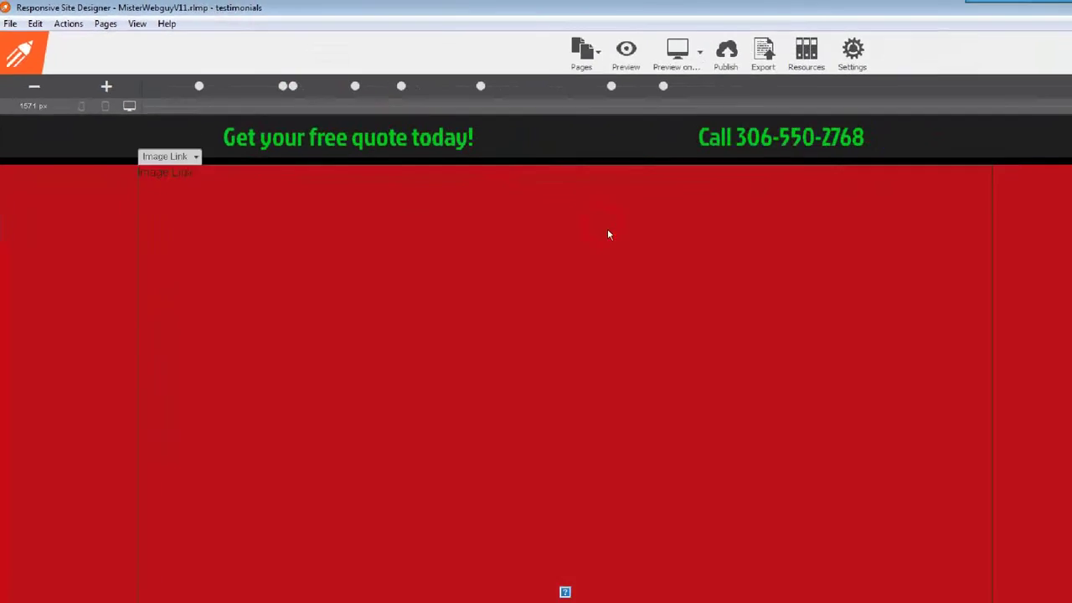
scroll(649, 276, down, 1)
scroll(641, 268, down, 3)
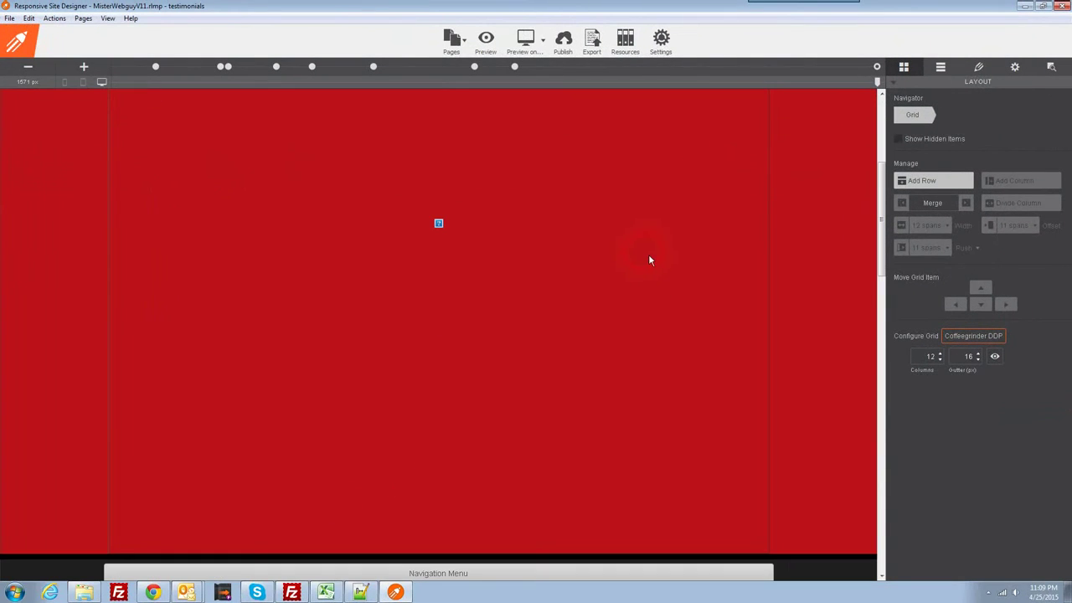
scroll(648, 269, up, 3)
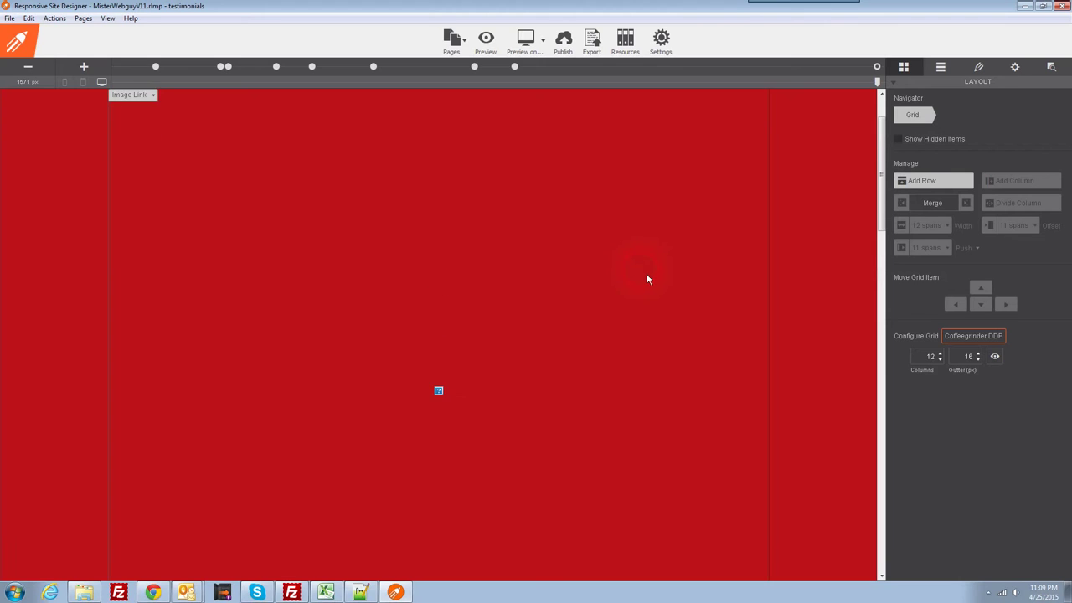
scroll(647, 279, up, 1)
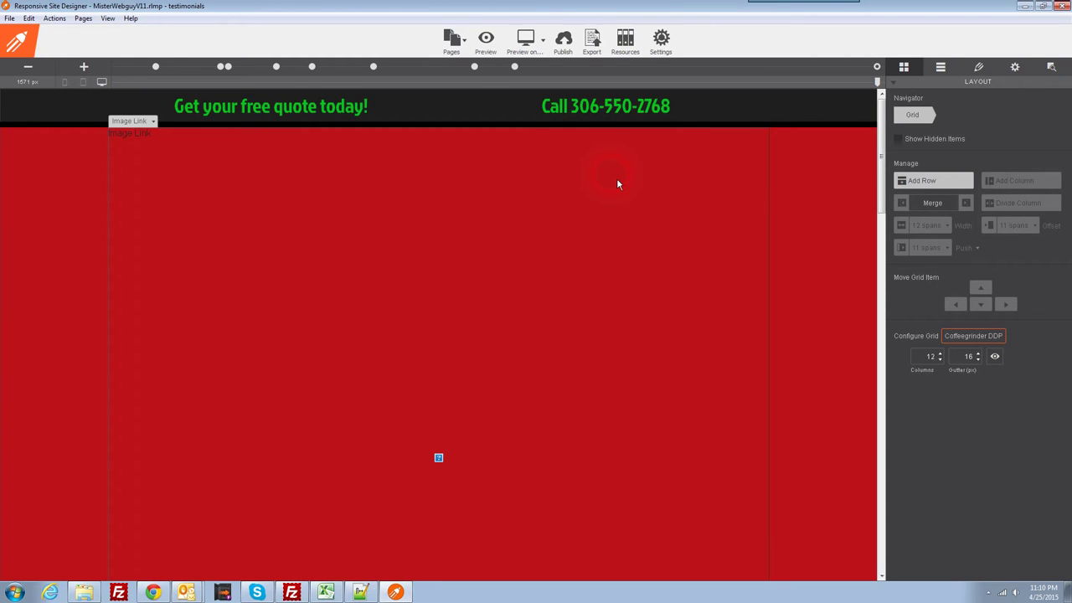
- Set the image source of the header's image link on the testimonials page to Placeholder
click(502, 429)
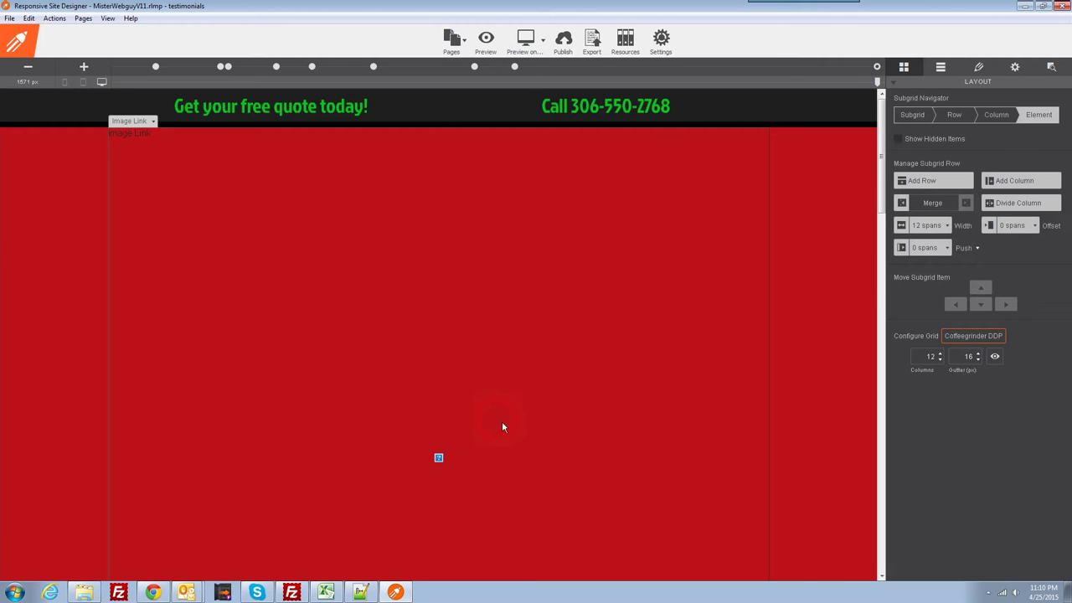
click(979, 67)
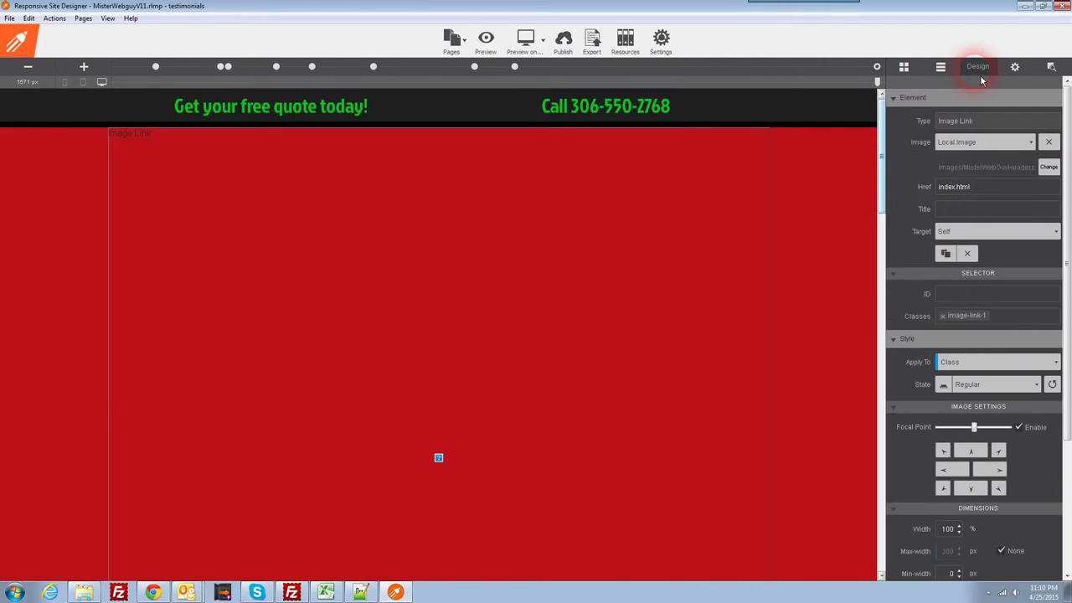
click(955, 143)
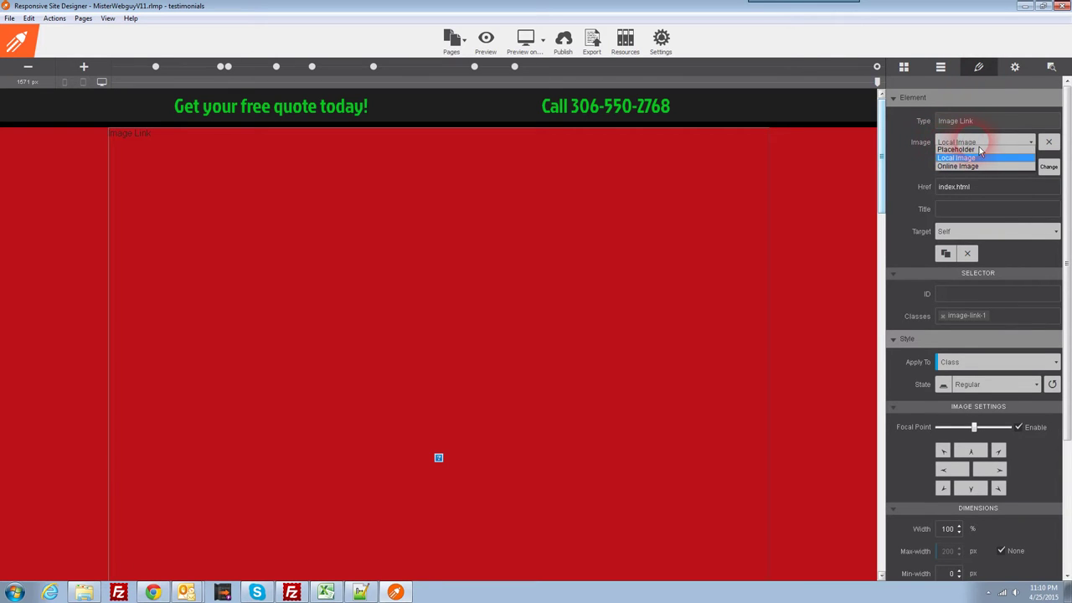
click(978, 152)
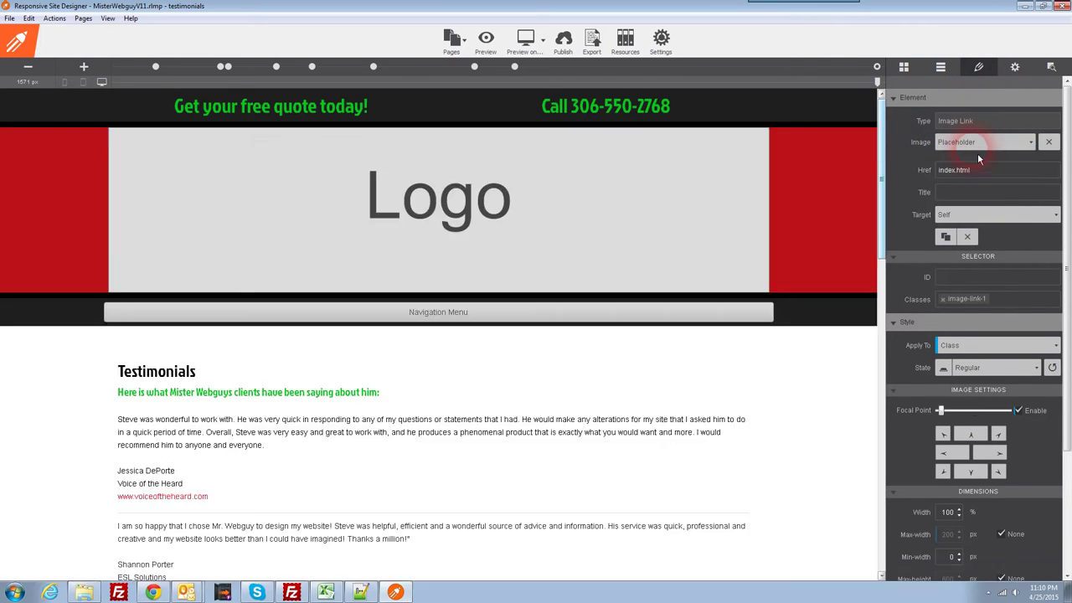
click(754, 275)
click(322, 148)
scroll(478, 215, down, 1)
scroll(508, 240, up, 1)
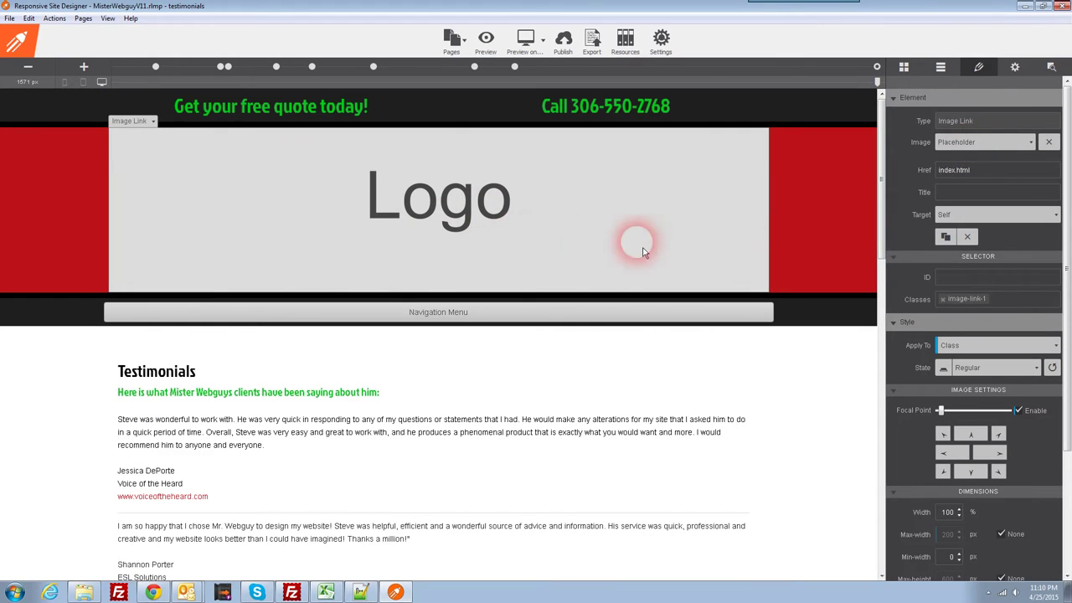
- Switch to the Index page and set the image source of its header image link to Placeholder
click(453, 42)
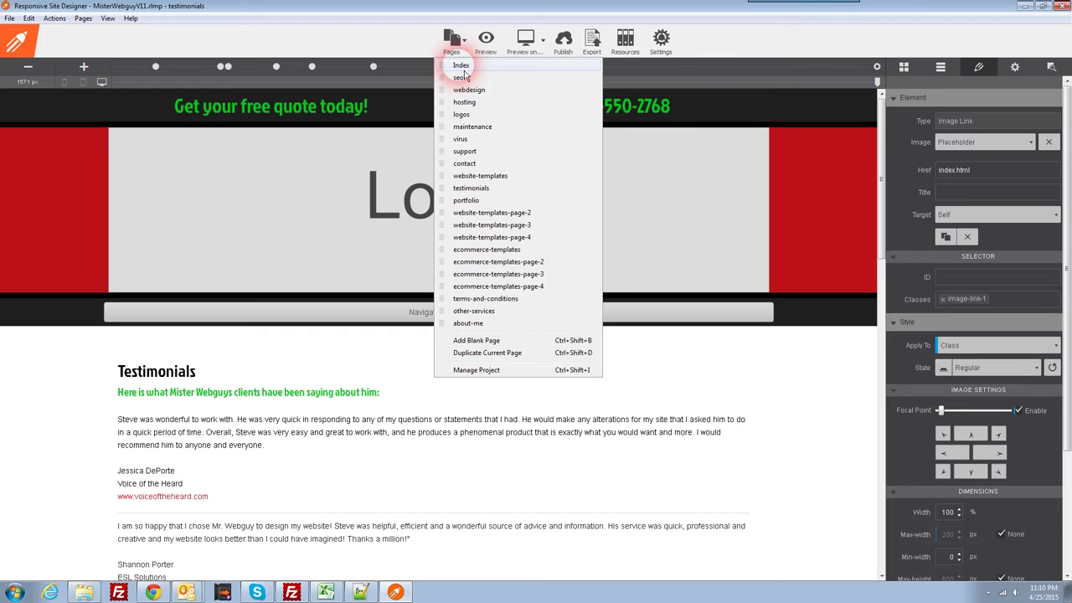
click(461, 66)
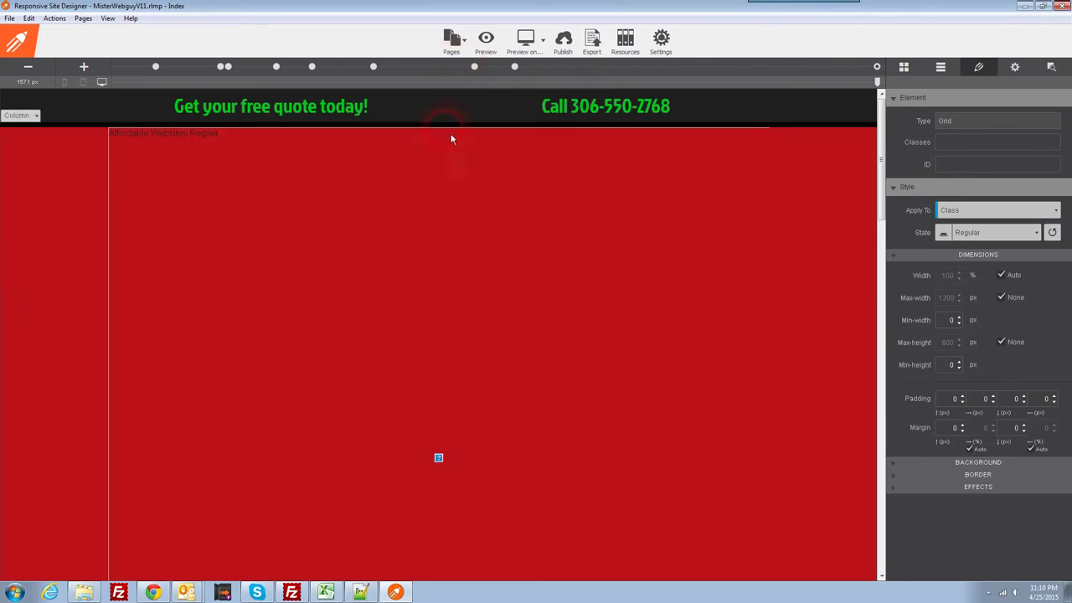
click(429, 260)
click(967, 143)
click(956, 149)
click(551, 194)
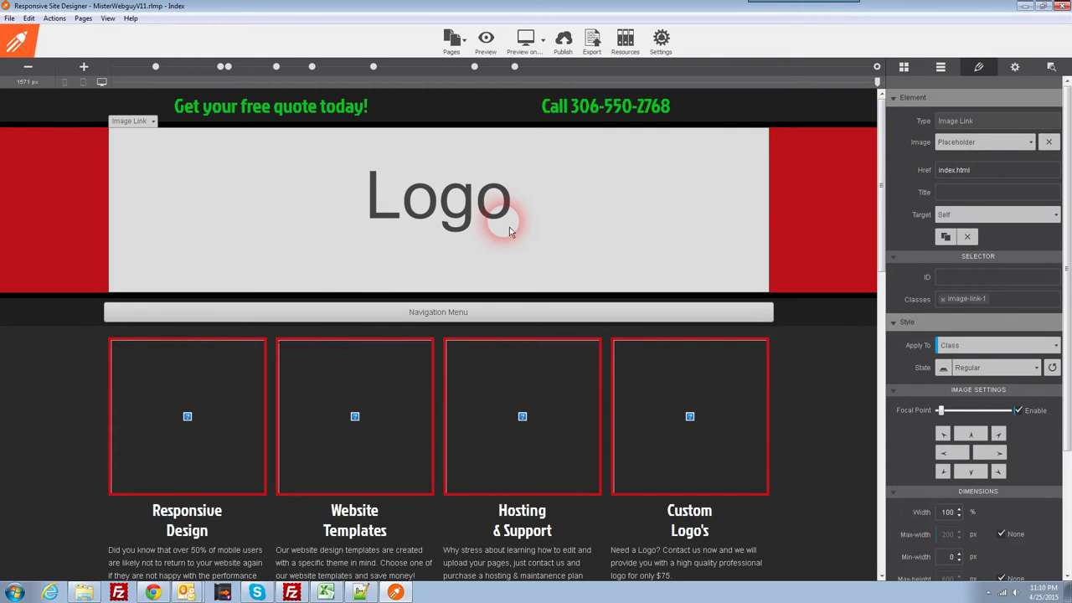
- Set the header image link's source to Local Image and add the images folder from MisterWebguyV11_exported to the project resources
click(957, 147)
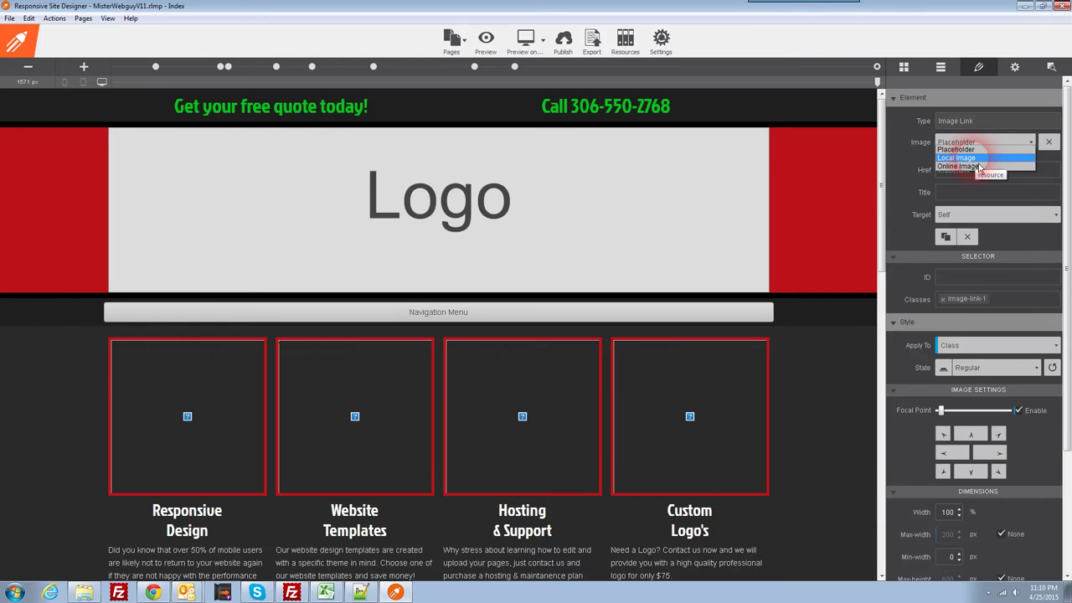
click(978, 162)
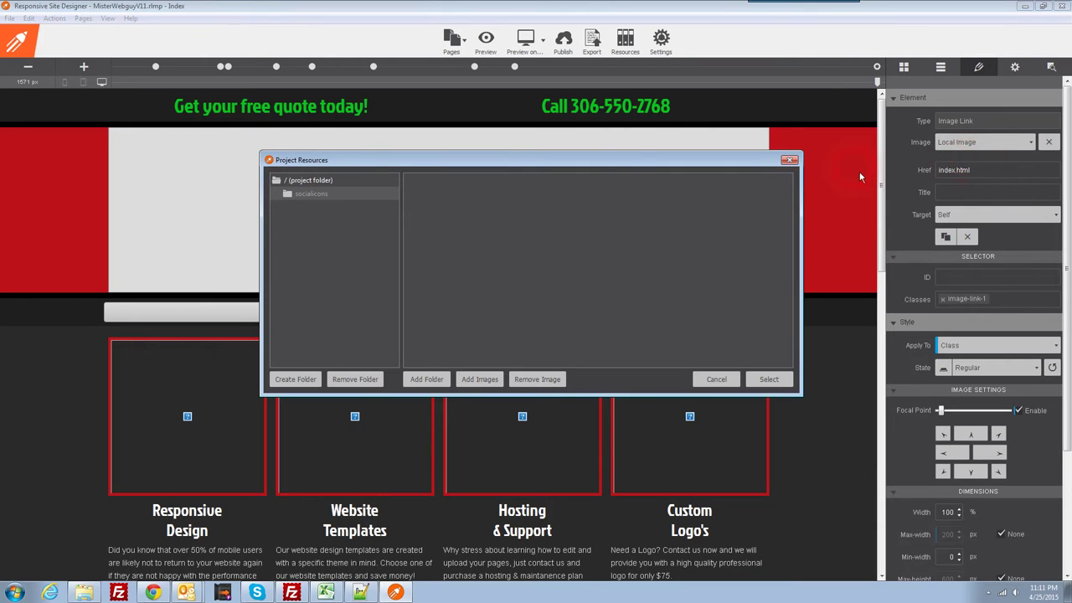
mouse_move(458, 166)
mouse_down()
mouse_move(415, 154)
mouse_move(446, 161)
mouse_up()
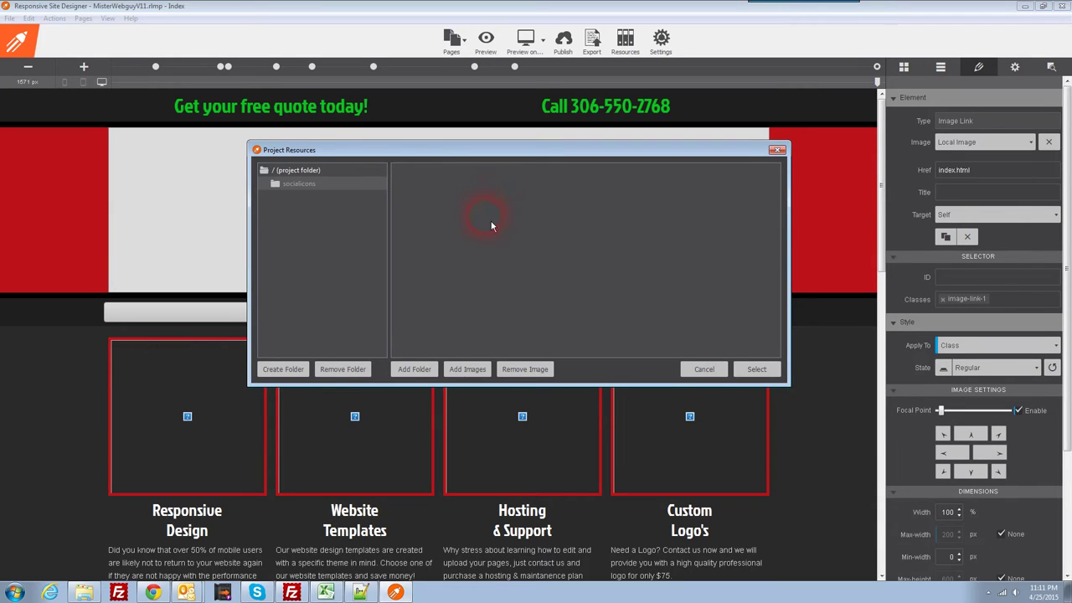
click(416, 370)
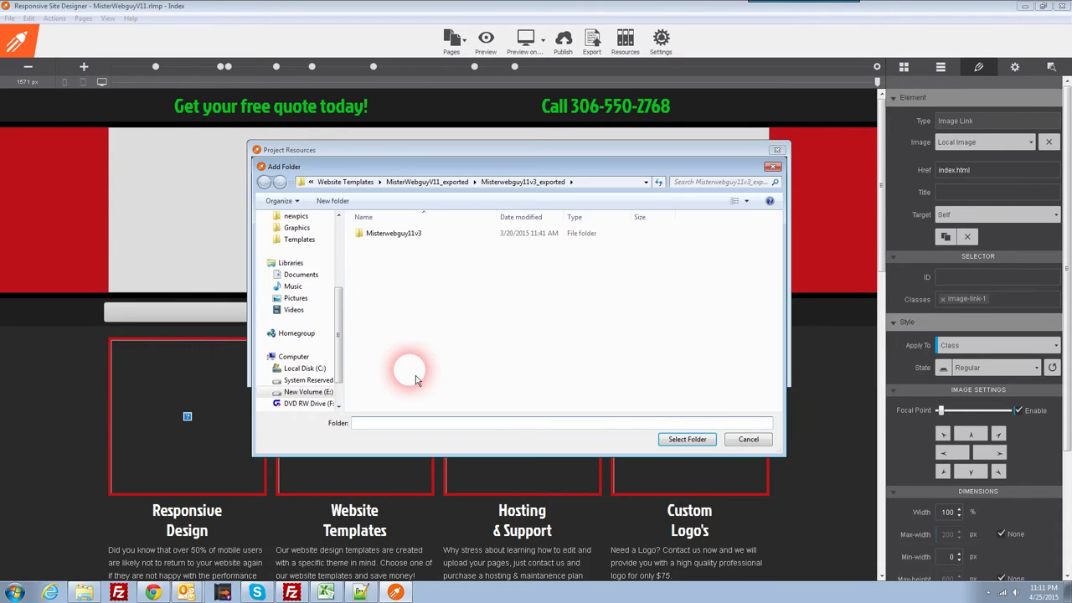
click(455, 182)
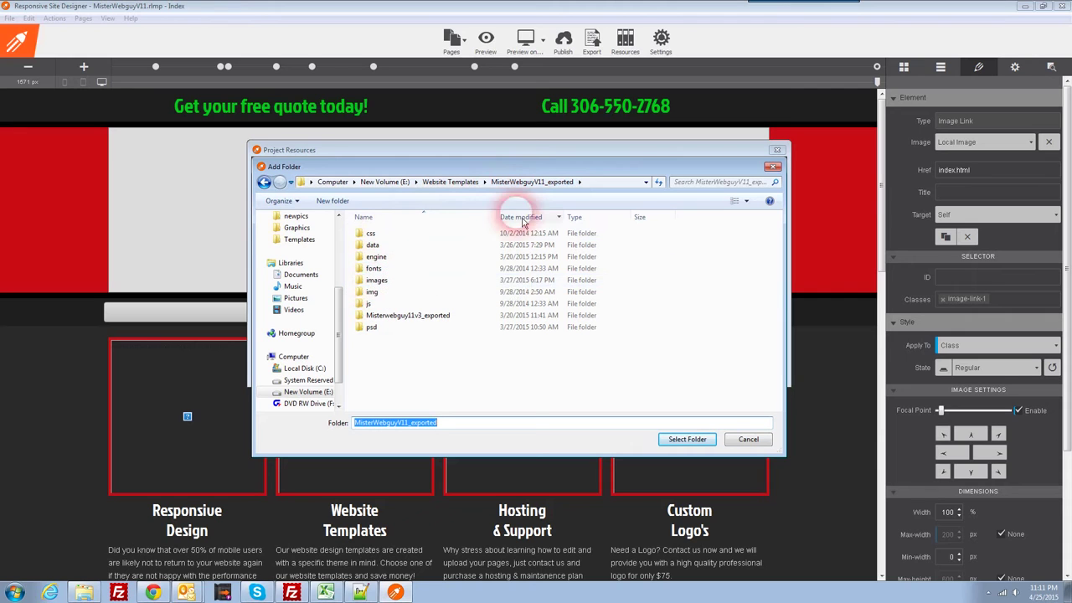
click(395, 282)
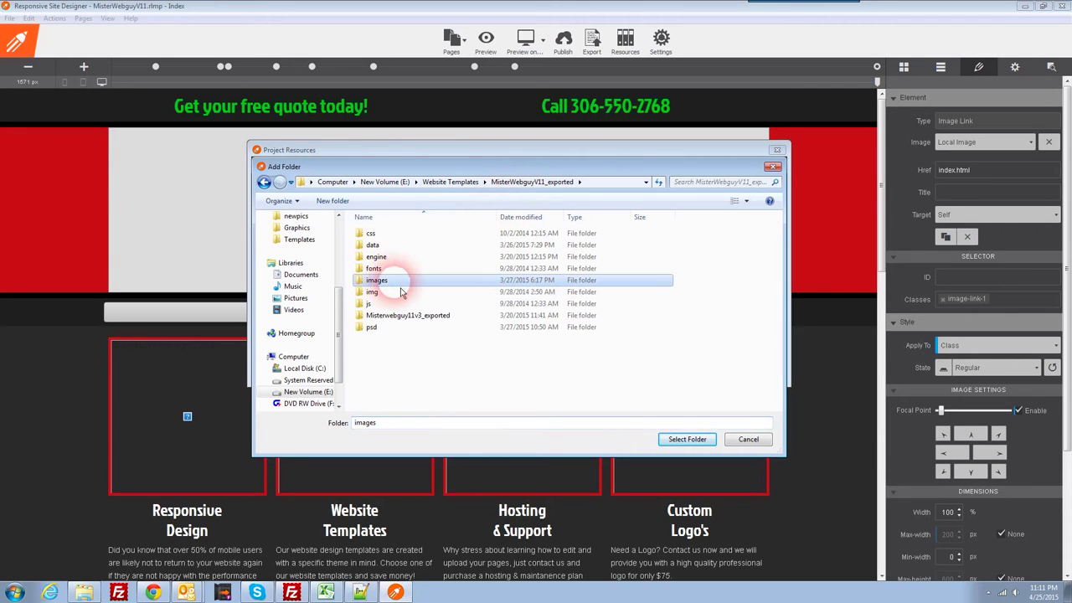
click(686, 439)
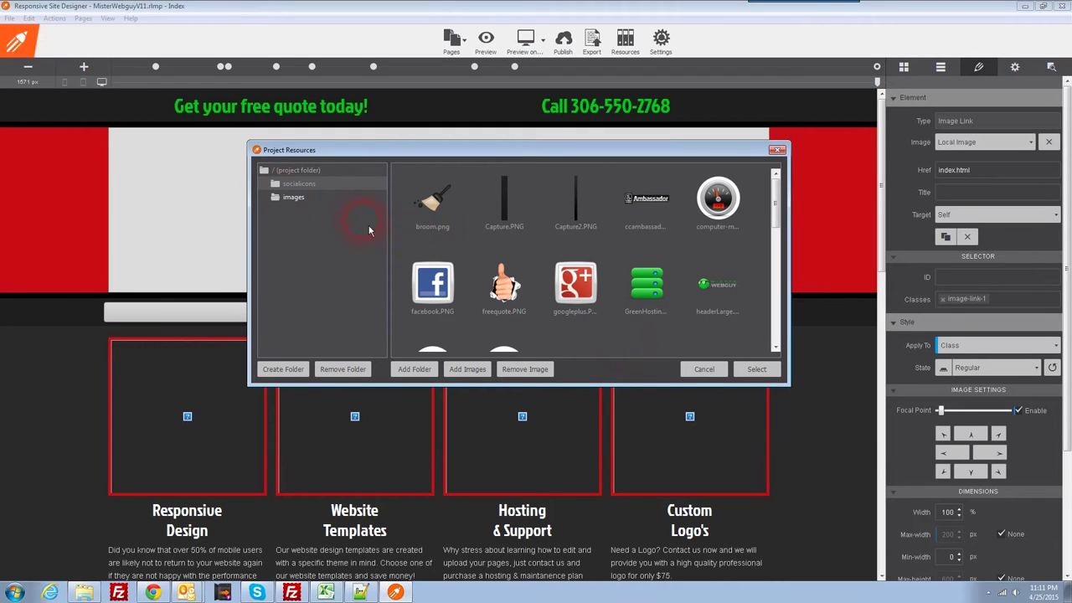
- Browse the added images folder for the header graphic and try to assign an image to the header's image link
scroll(571, 251, down, 5)
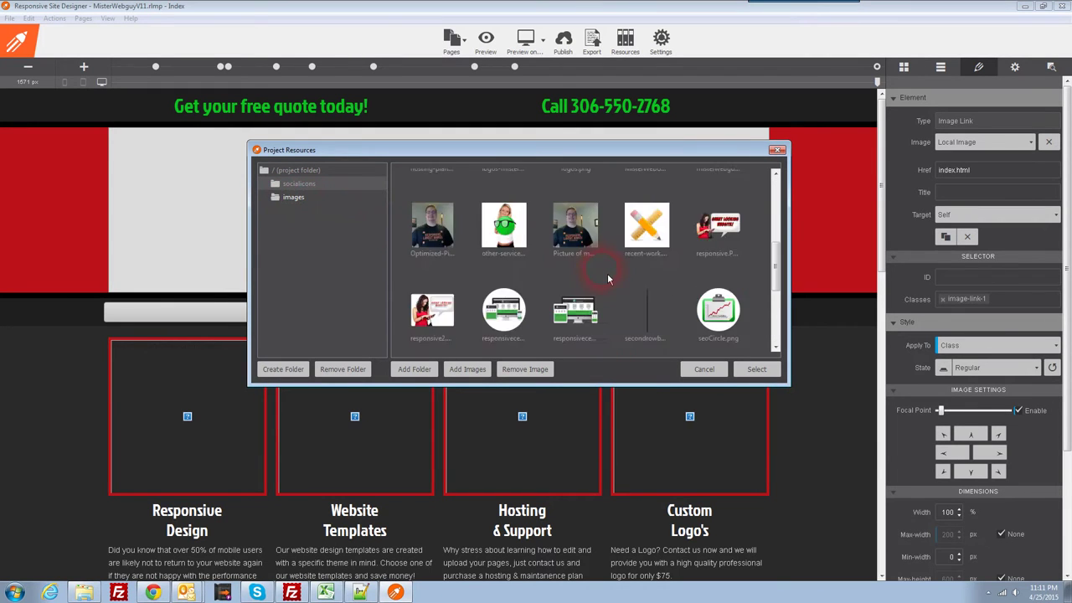
scroll(608, 273, up, 5)
click(607, 275)
scroll(607, 273, down, 3)
scroll(607, 273, up, 3)
click(628, 313)
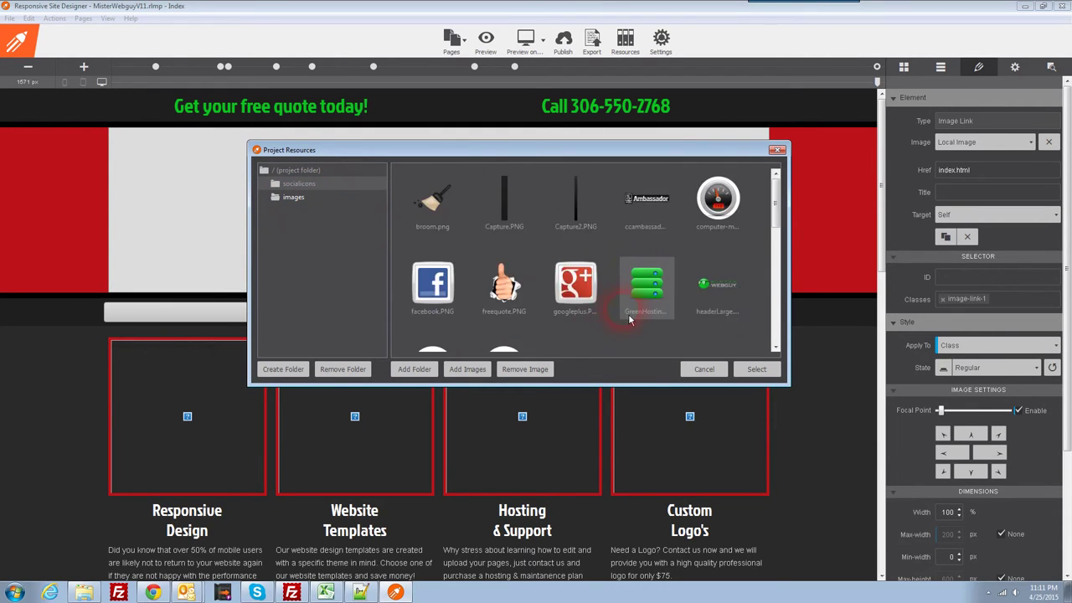
scroll(586, 289, down, 2)
scroll(586, 291, up, 2)
click(598, 293)
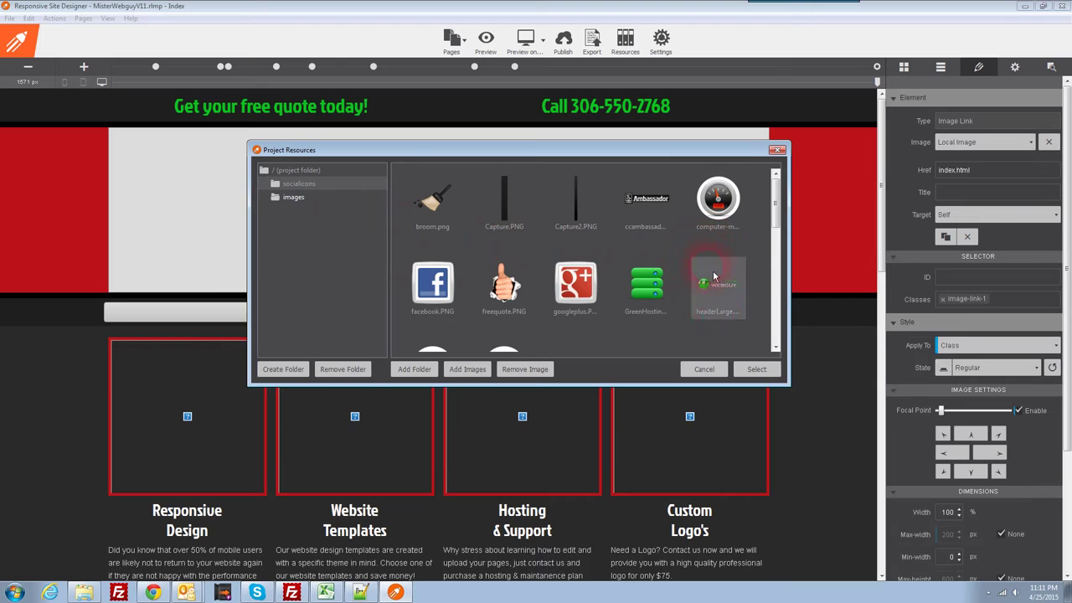
click(753, 374)
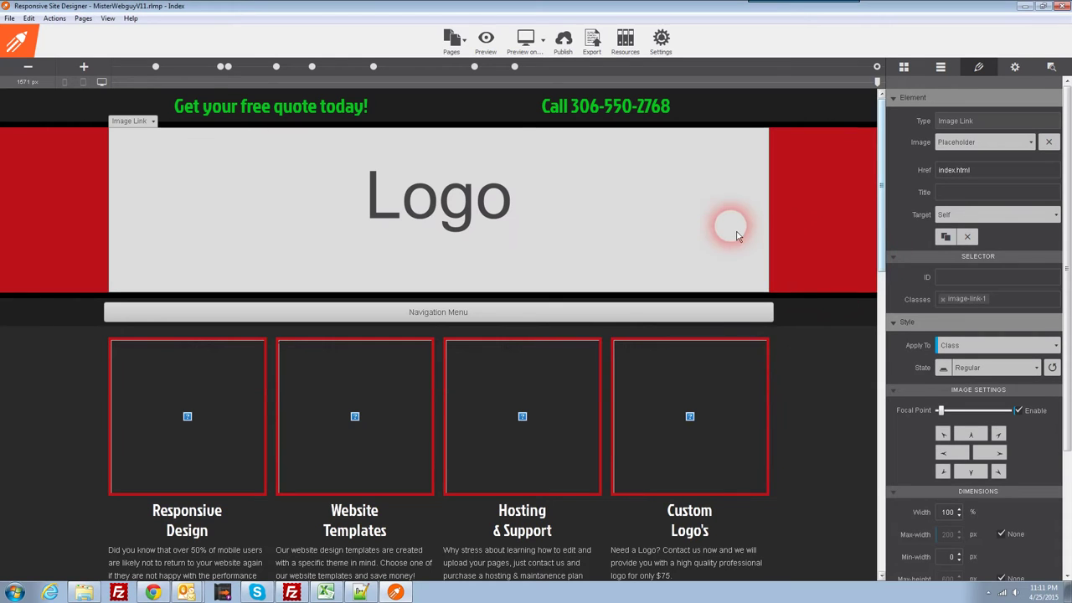
- Set the header image link's source to Local Image and choose the MisterWebGuyHeader image from the images resource folder
click(963, 144)
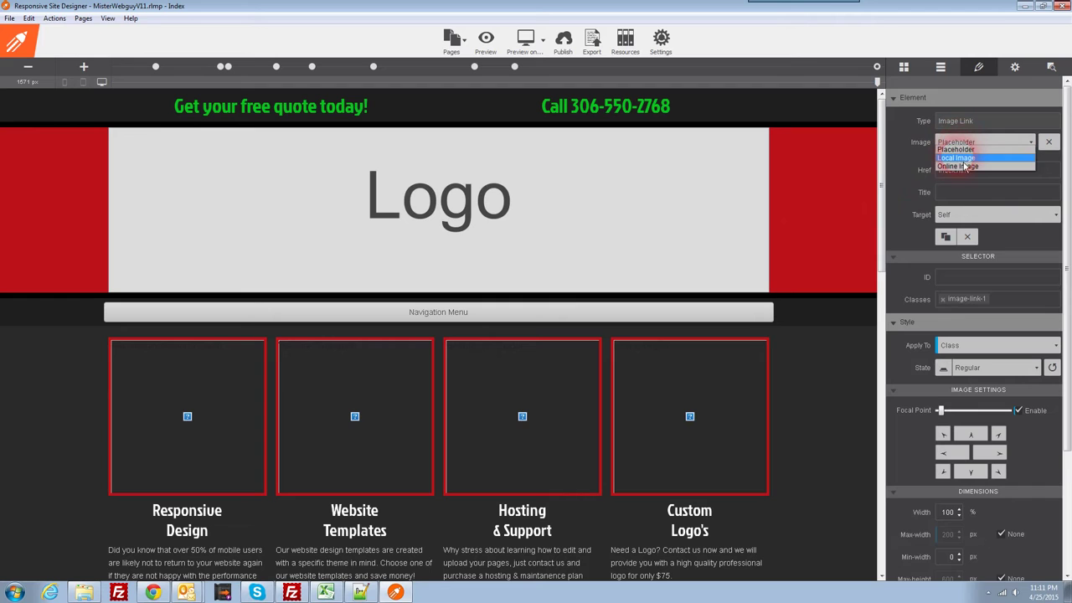
click(963, 159)
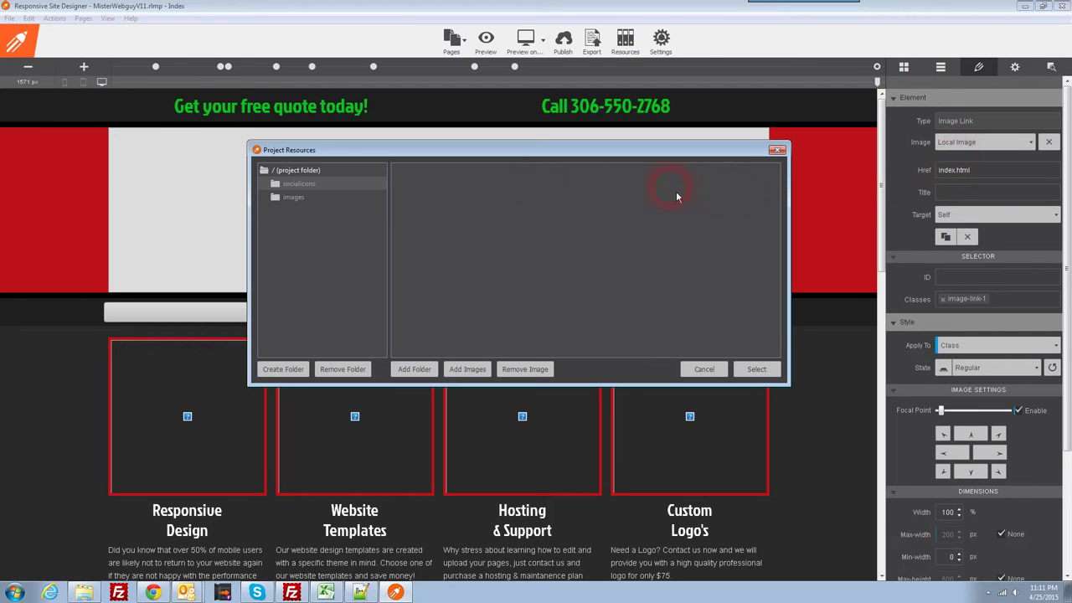
click(295, 201)
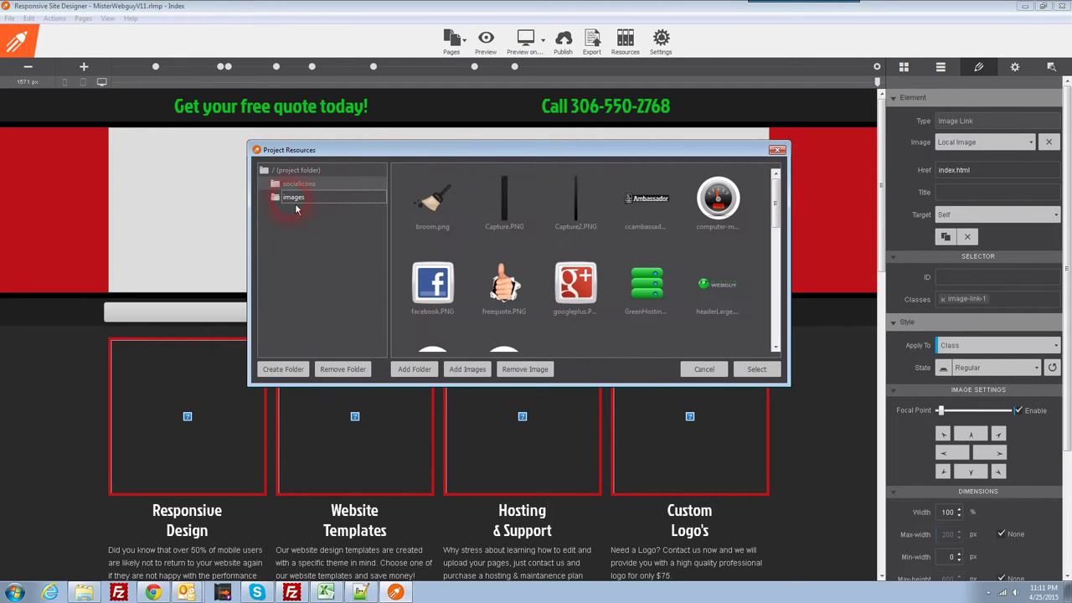
scroll(658, 268, down, 5)
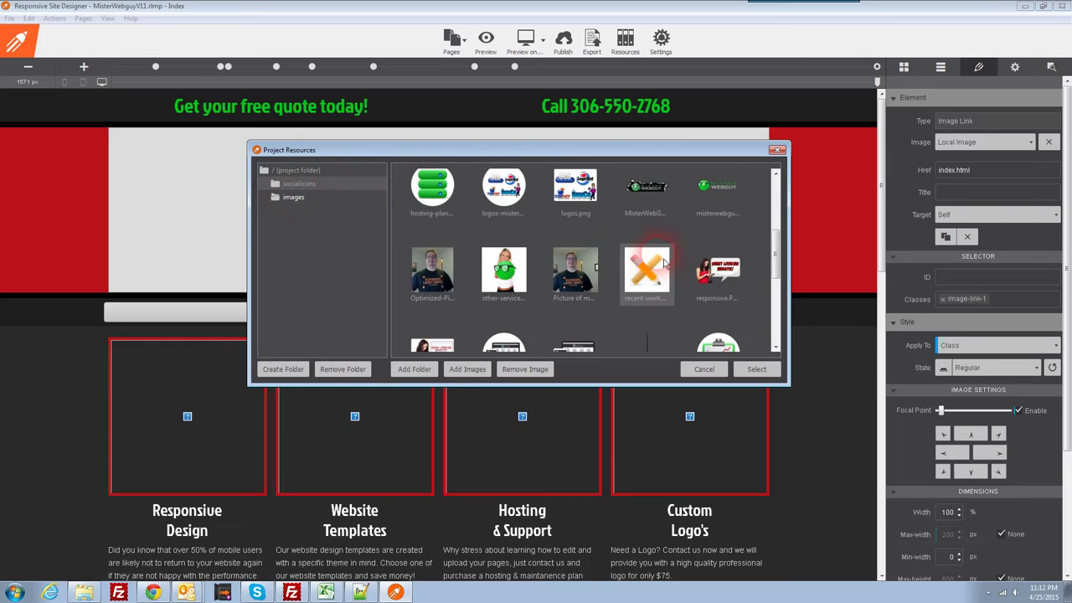
scroll(661, 268, up, 3)
scroll(658, 271, up, 3)
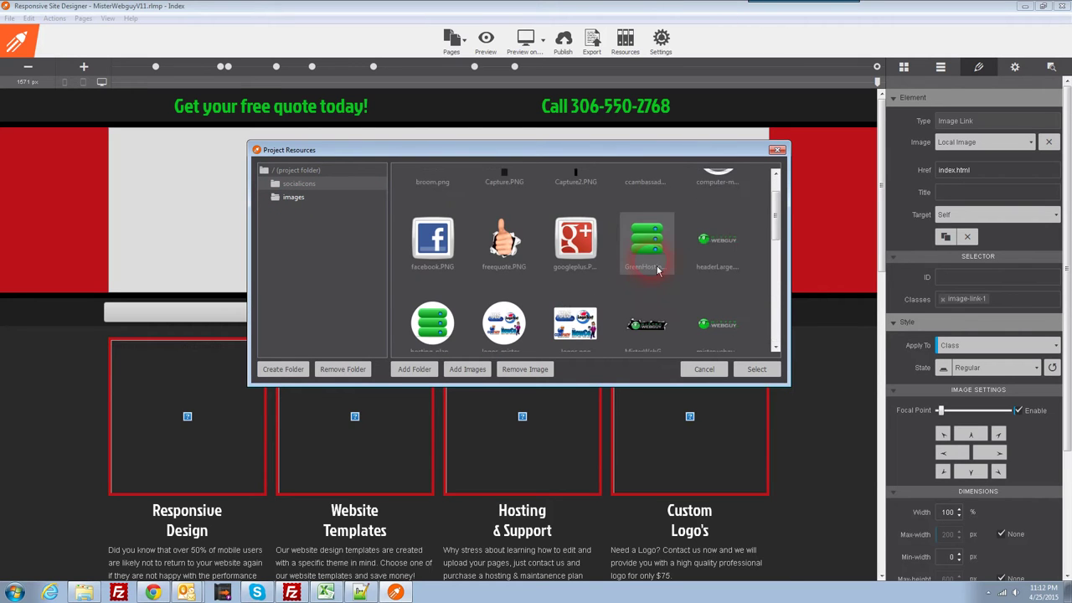
click(650, 329)
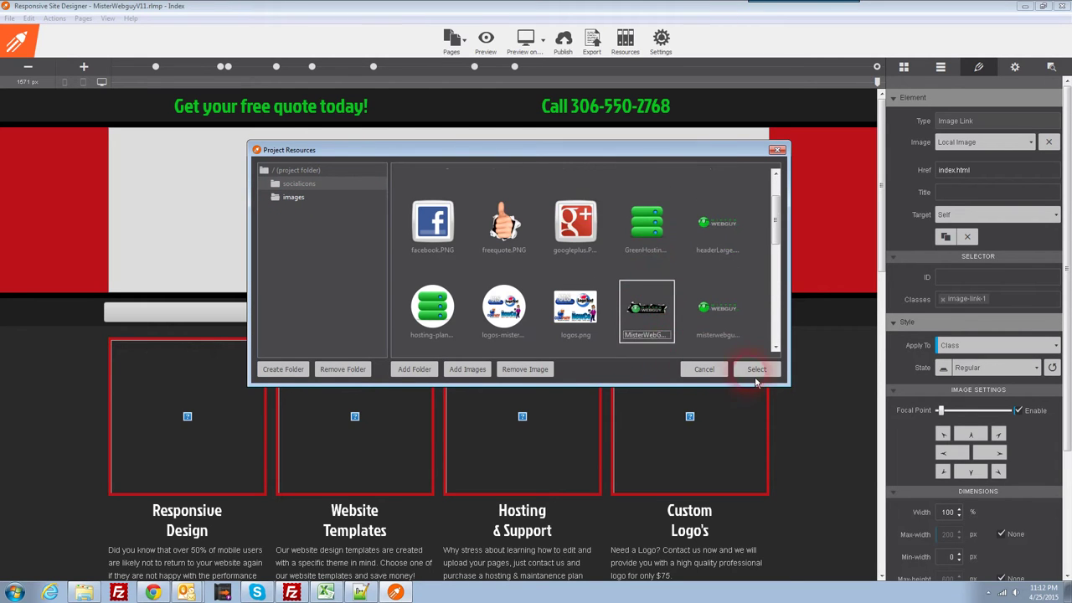
click(756, 370)
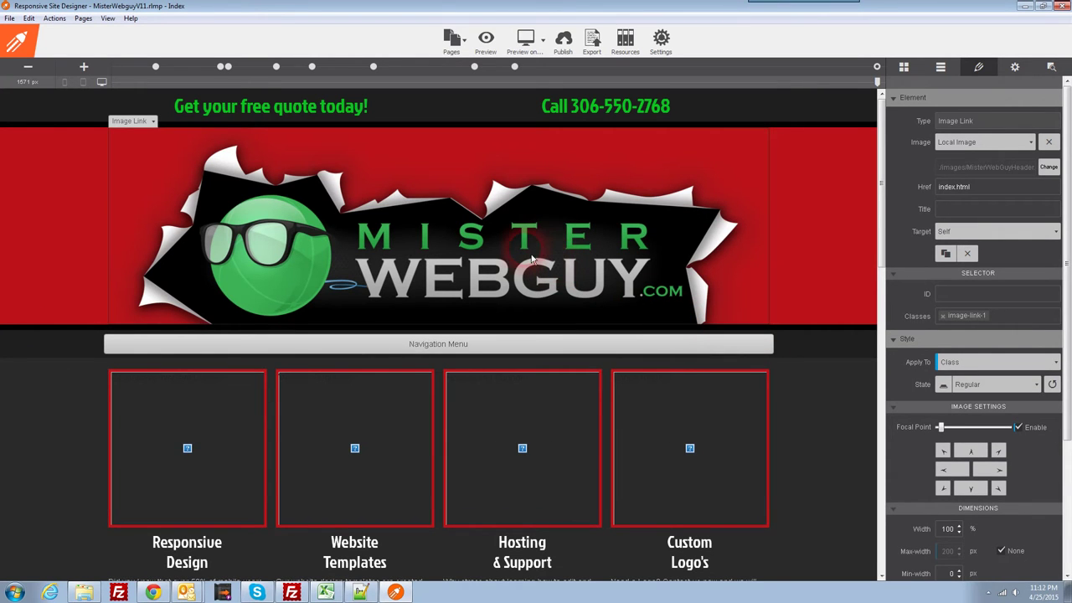
- Add the Misterwebguy11v3 folder from Misterwebguy11v3_exported to the project resources
scroll(531, 260, down, 4)
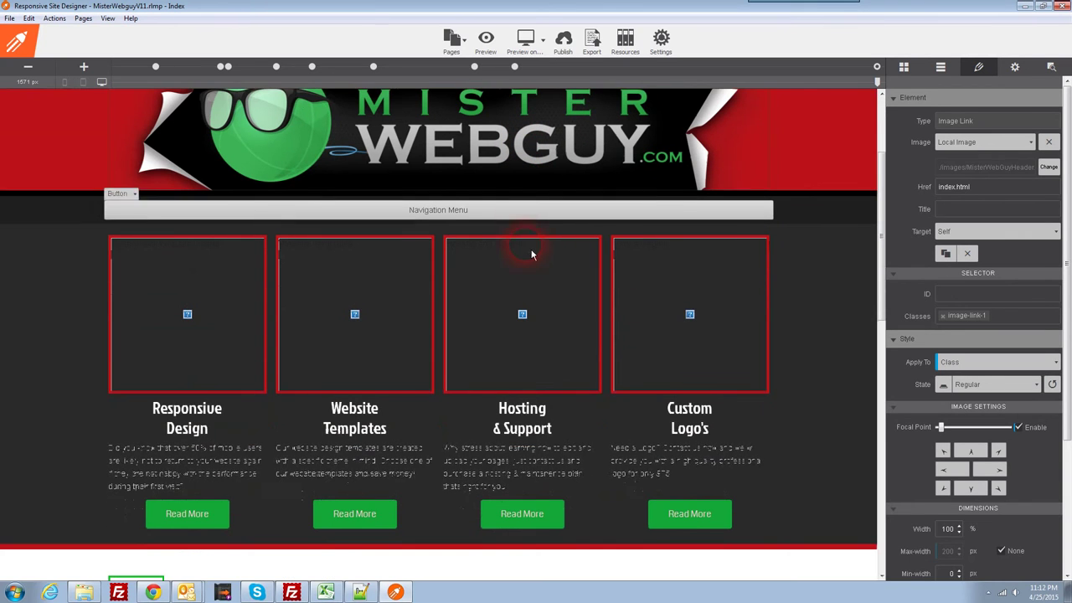
scroll(531, 254, up, 4)
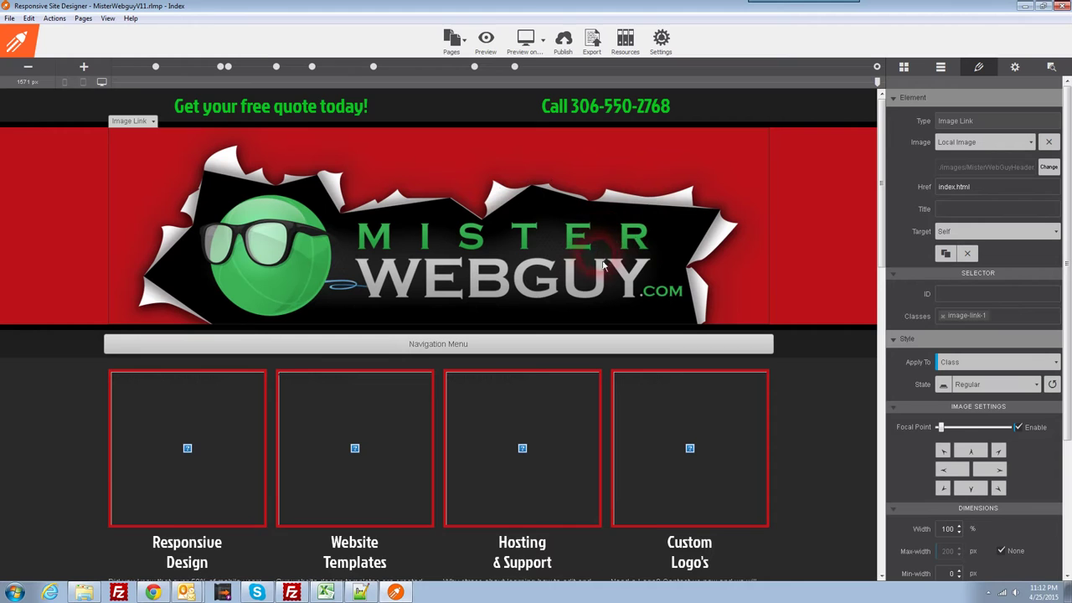
scroll(588, 285, down, 1)
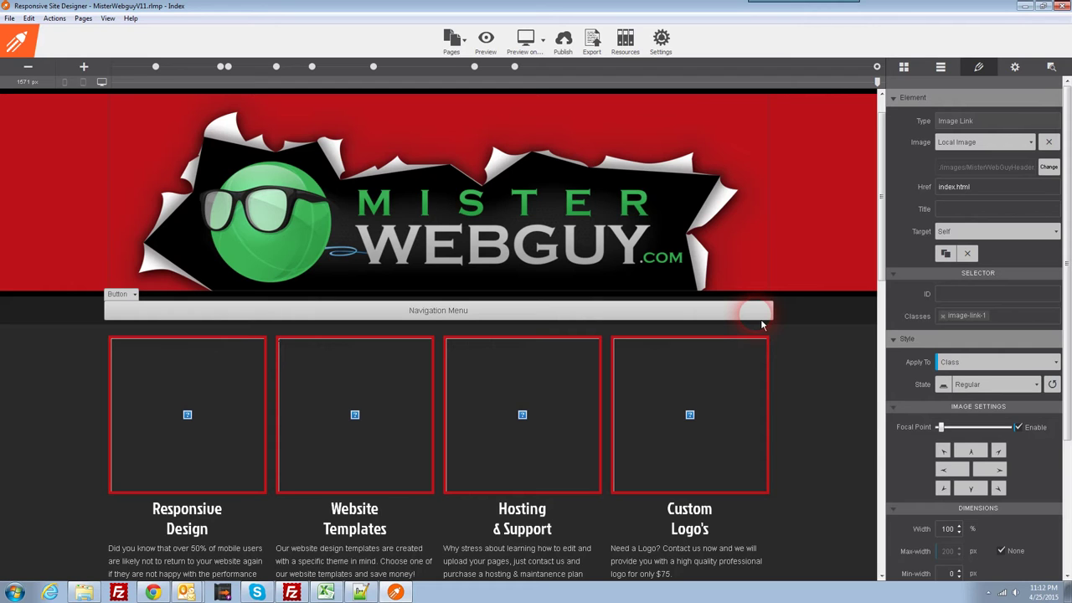
click(633, 57)
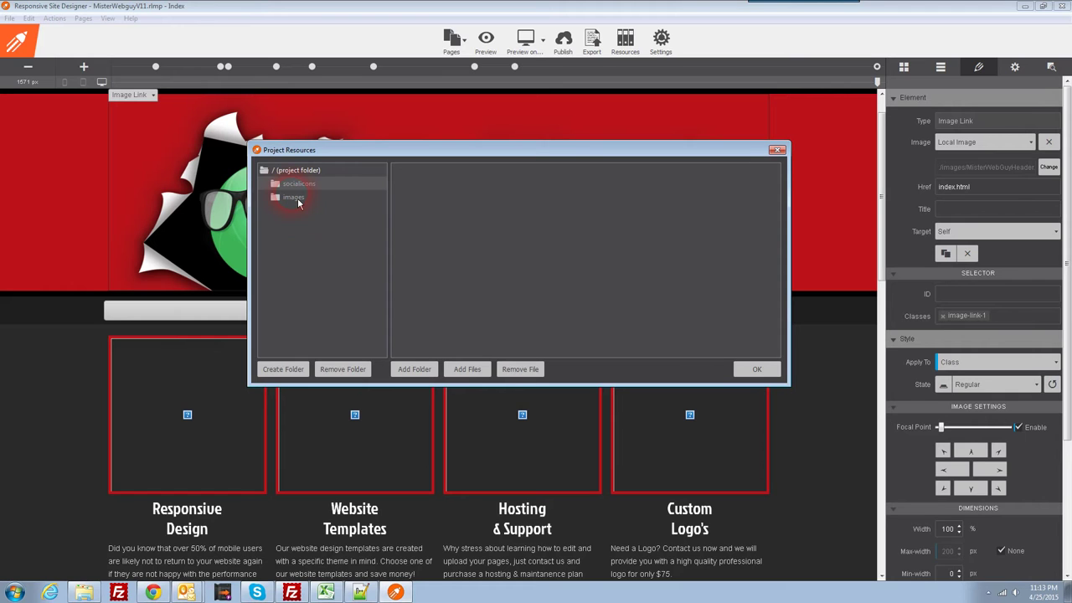
click(415, 369)
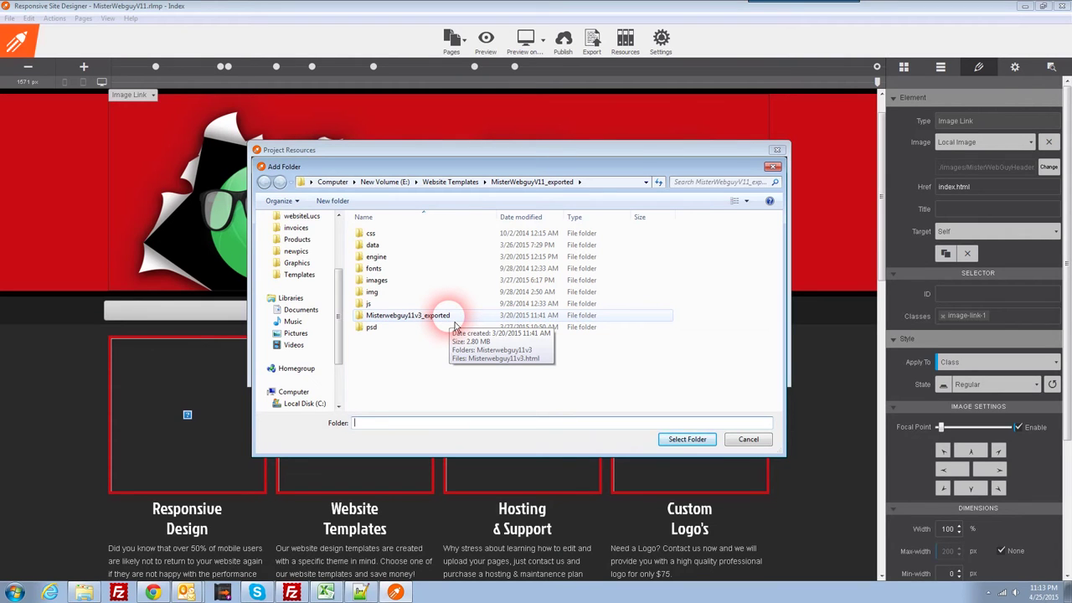
click(416, 318)
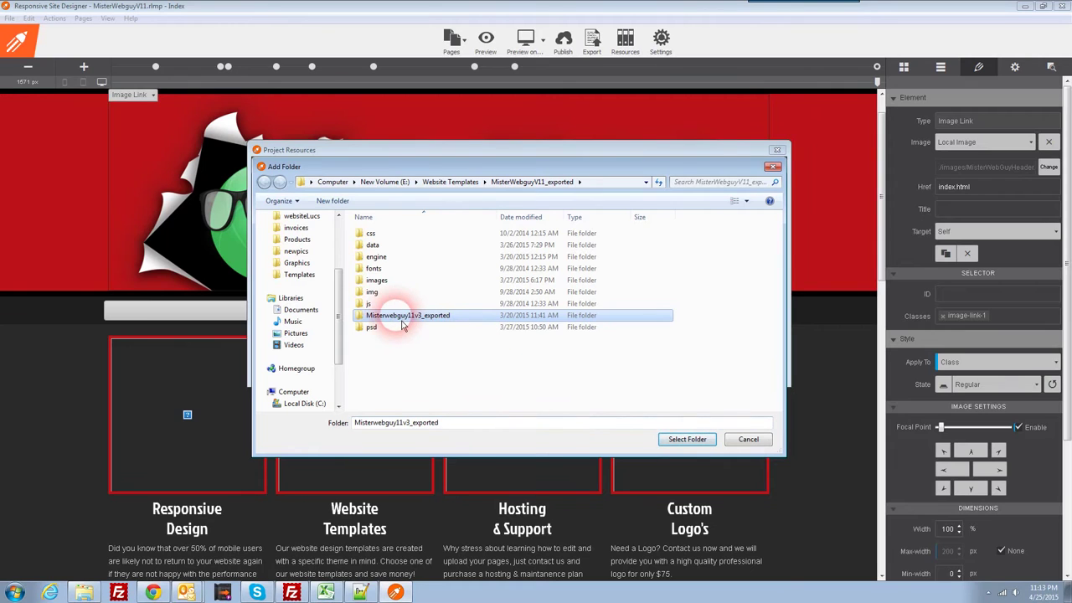
double_click(402, 318)
click(385, 234)
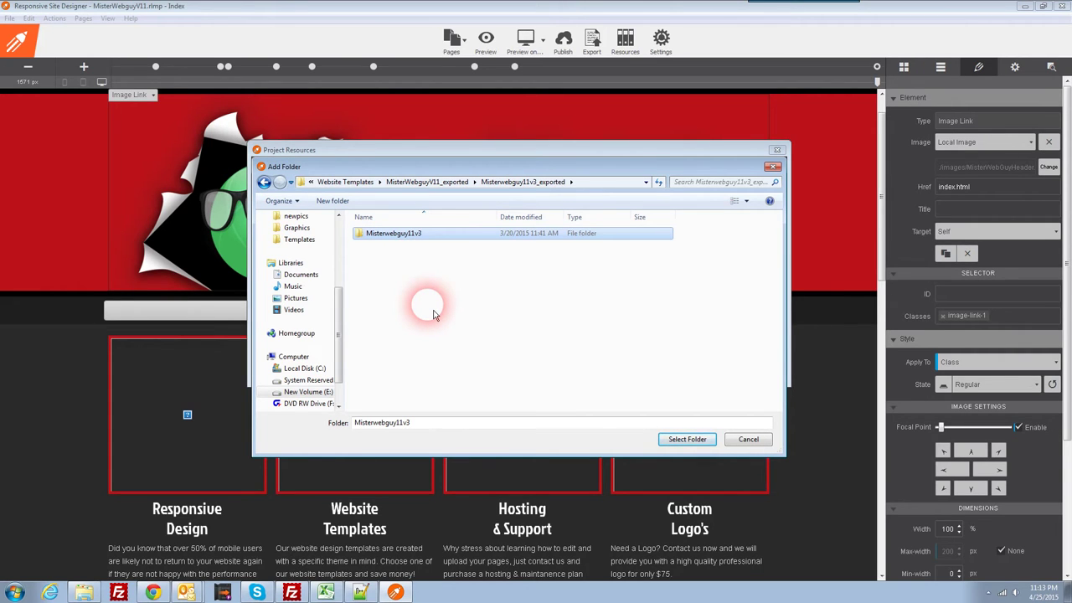
click(690, 444)
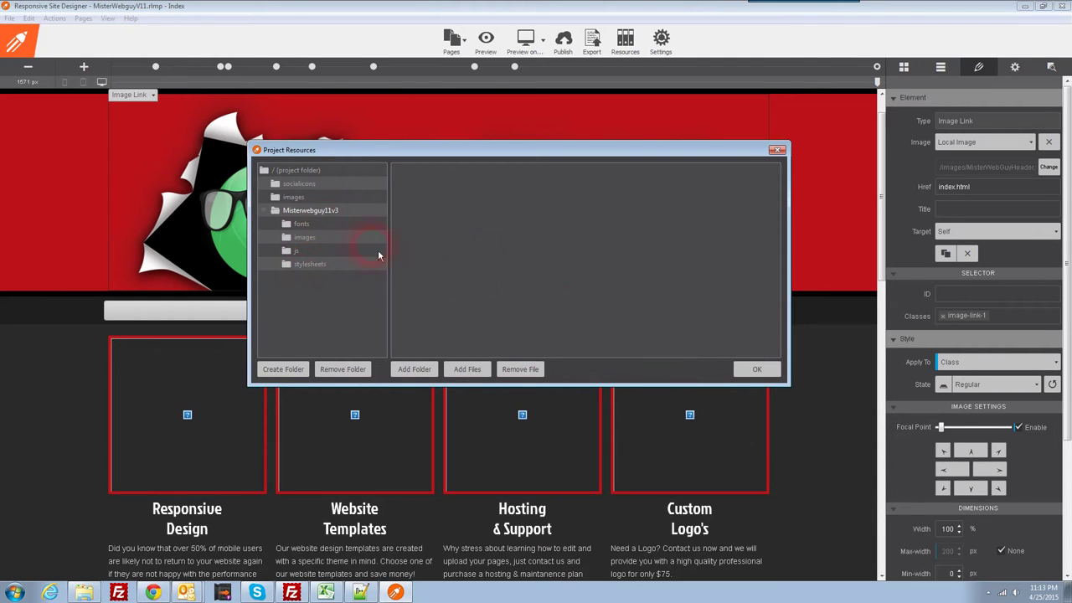
- Check the contents of the images, stylesheets, js and fonts subfolders of Misterwebguy11v3, and close the project resources
click(320, 240)
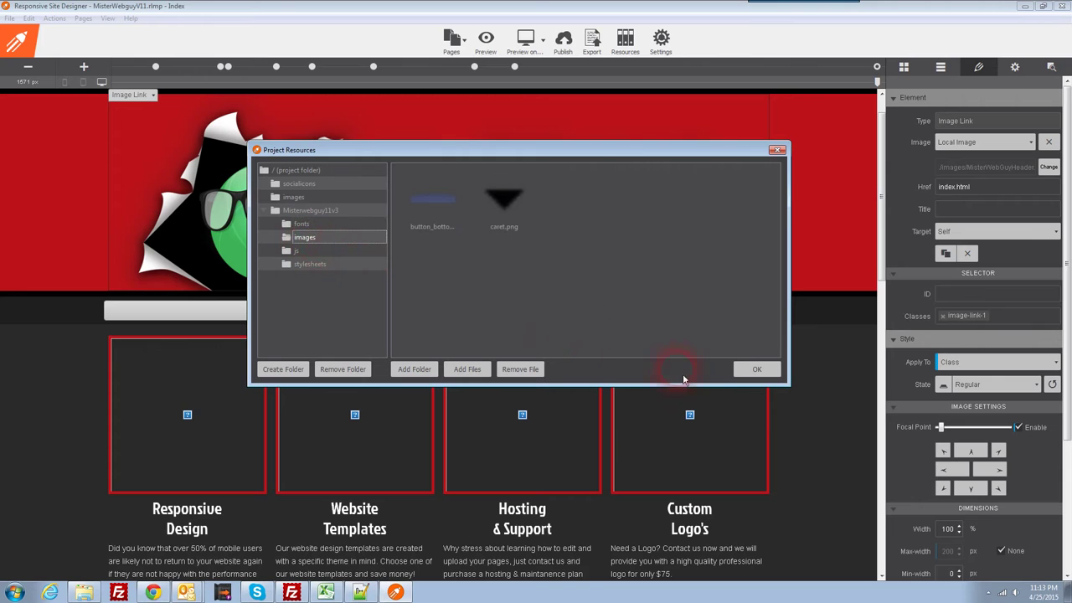
click(308, 265)
click(300, 252)
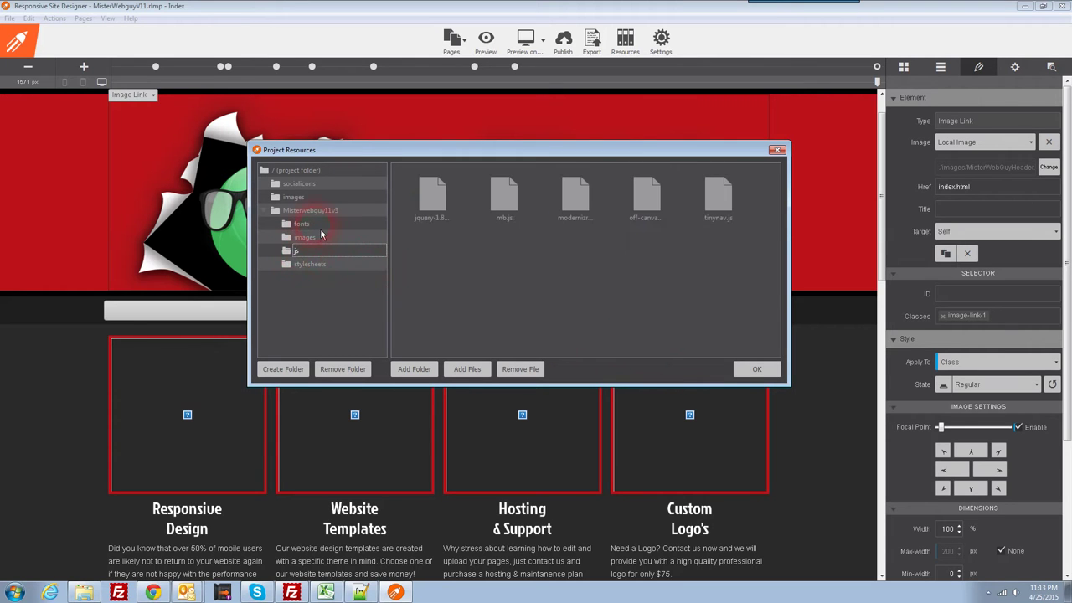
click(303, 224)
click(758, 372)
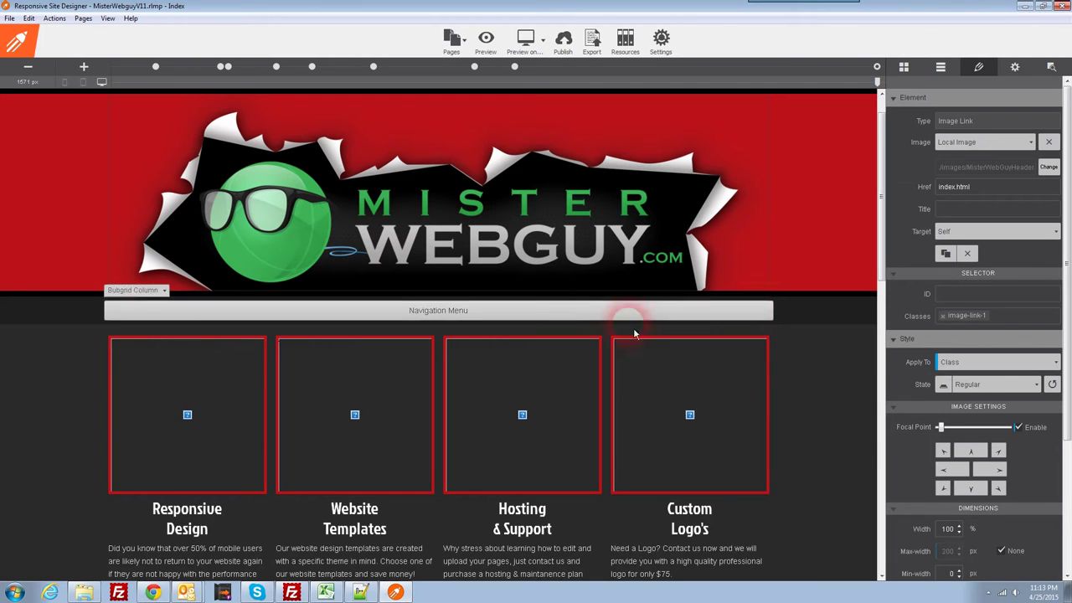
- Select the Navigation Menu button on the page, and switch to Notepad++ to look through the menu code in Misterwebguy11v3.html
click(453, 319)
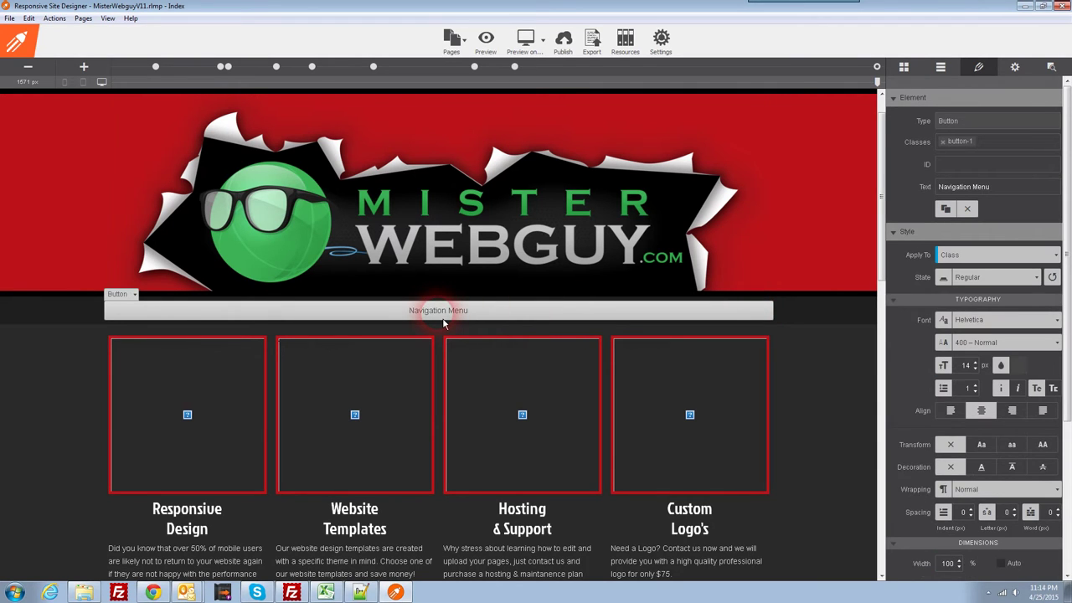
scroll(444, 323, down, 1)
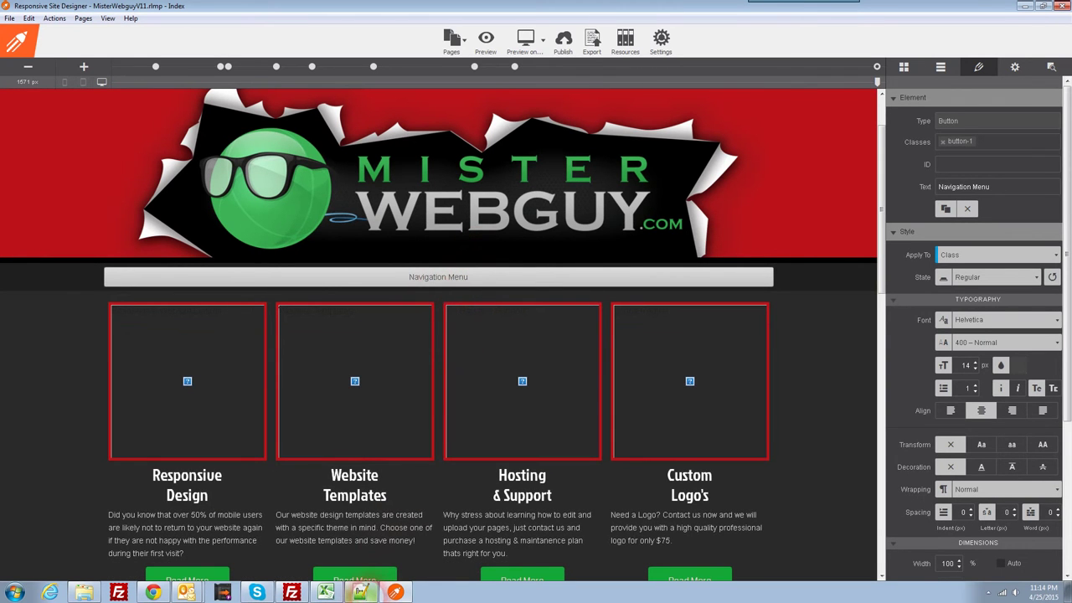
click(364, 588)
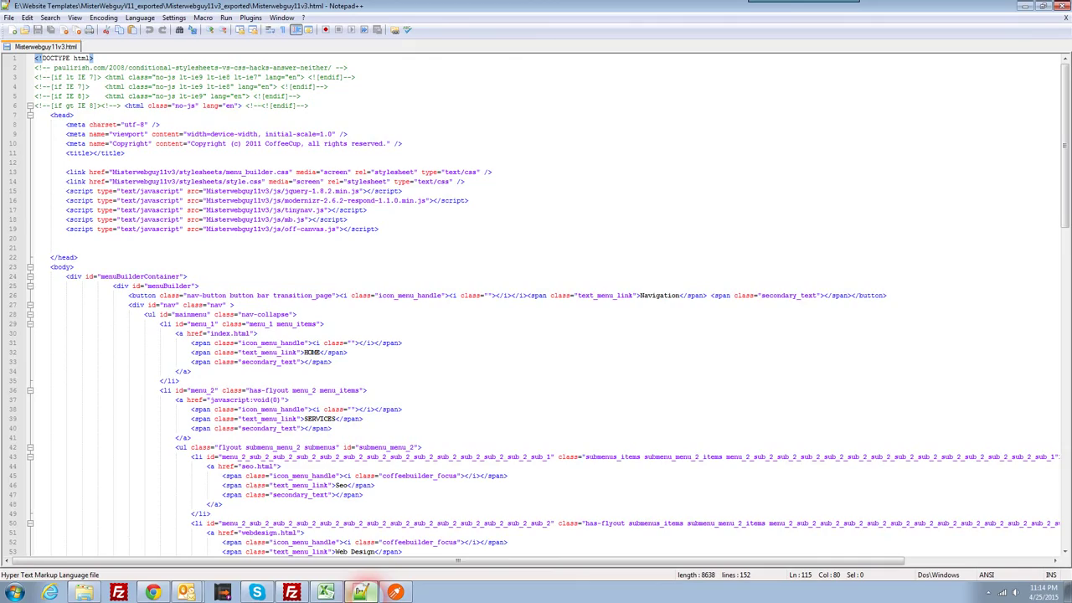
scroll(295, 248, down, 5)
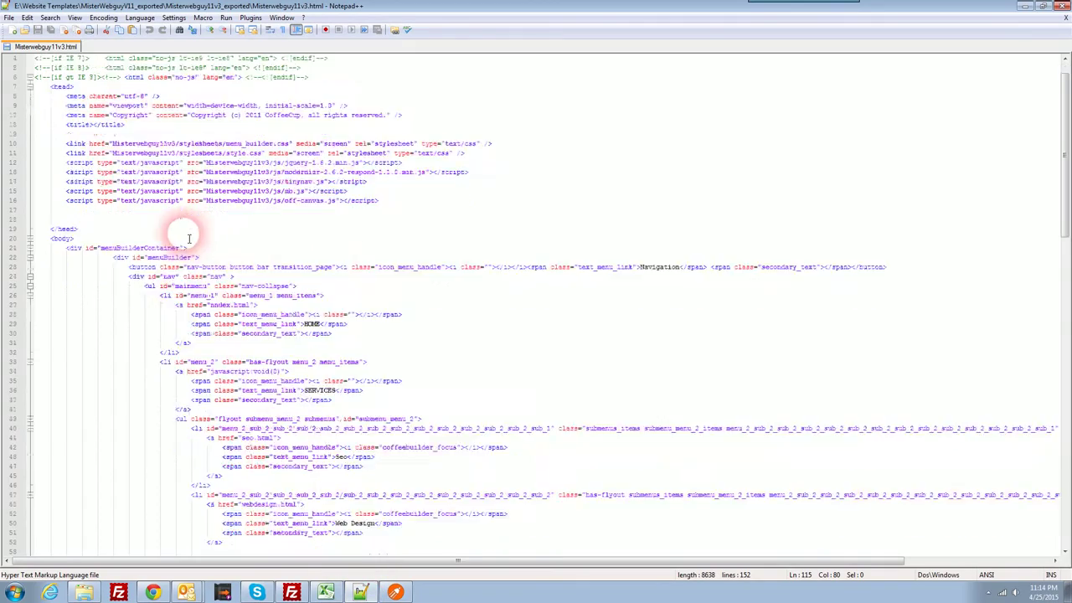
scroll(295, 249, down, 20)
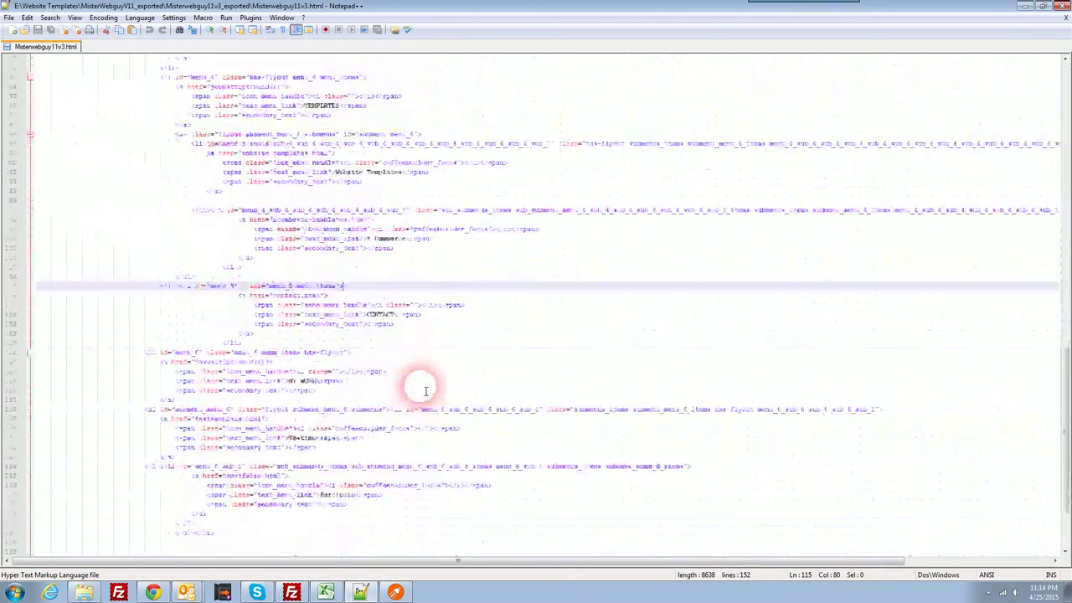
scroll(426, 390, up, 20)
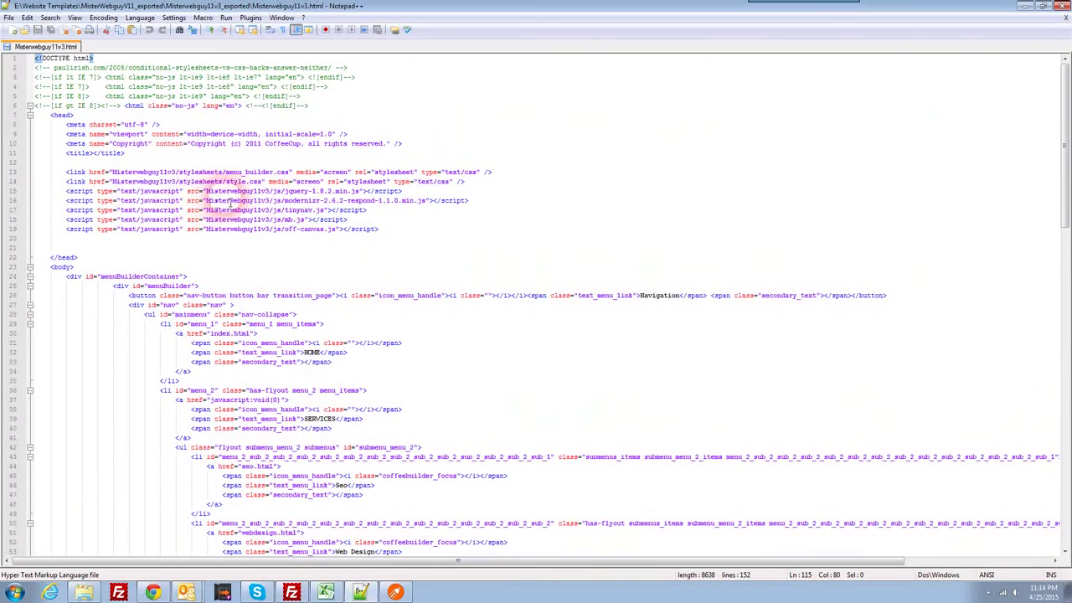
- Copy the stylesheet link and script lines from the head of Misterwebguy11v3.html, and switch back to Responsive Site Designer
drag(406, 233, 38, 173)
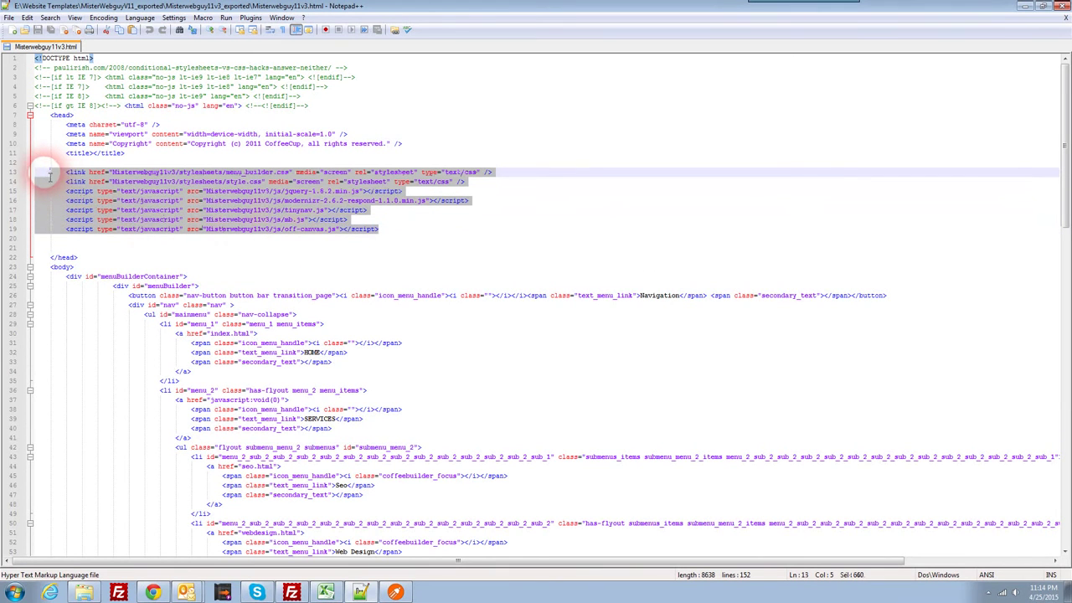
right_click(176, 194)
click(189, 206)
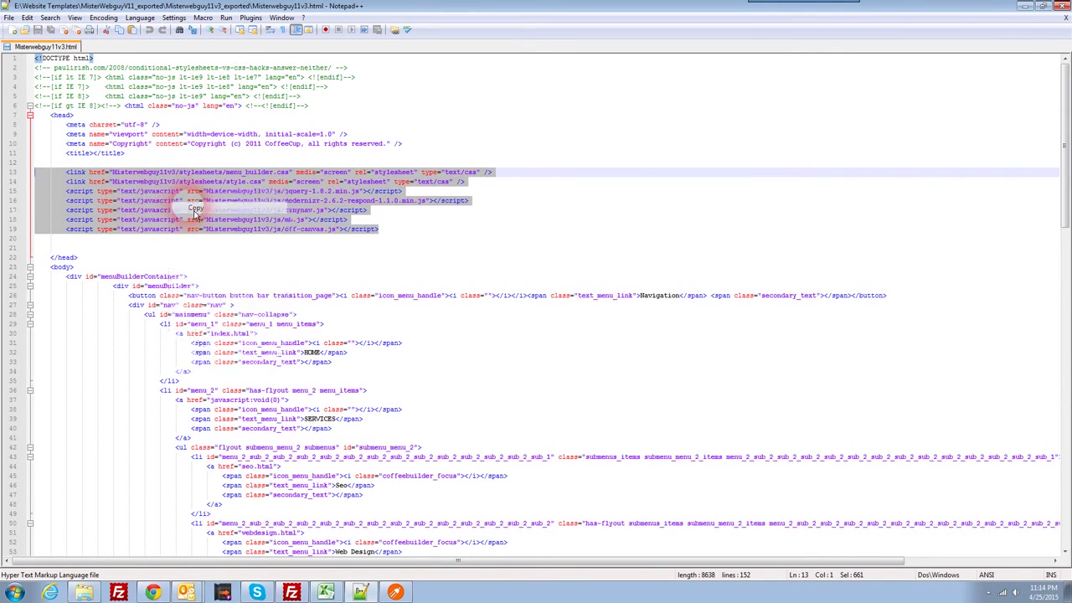
click(394, 593)
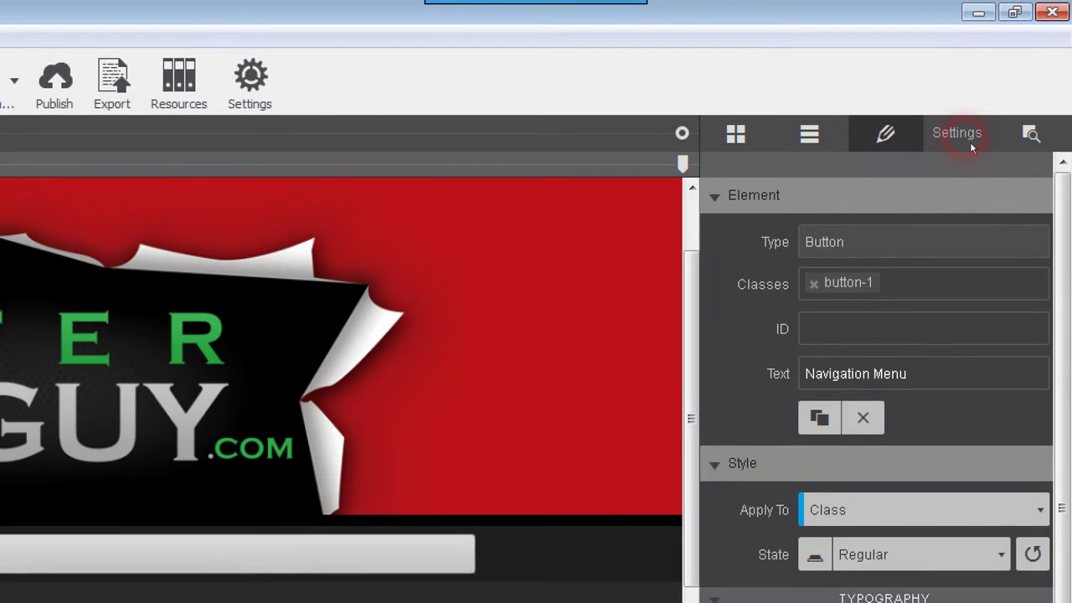
- Review the old Head code in the page's SEO settings and replace all of it with the copied stylesheet link and script lines
click(971, 146)
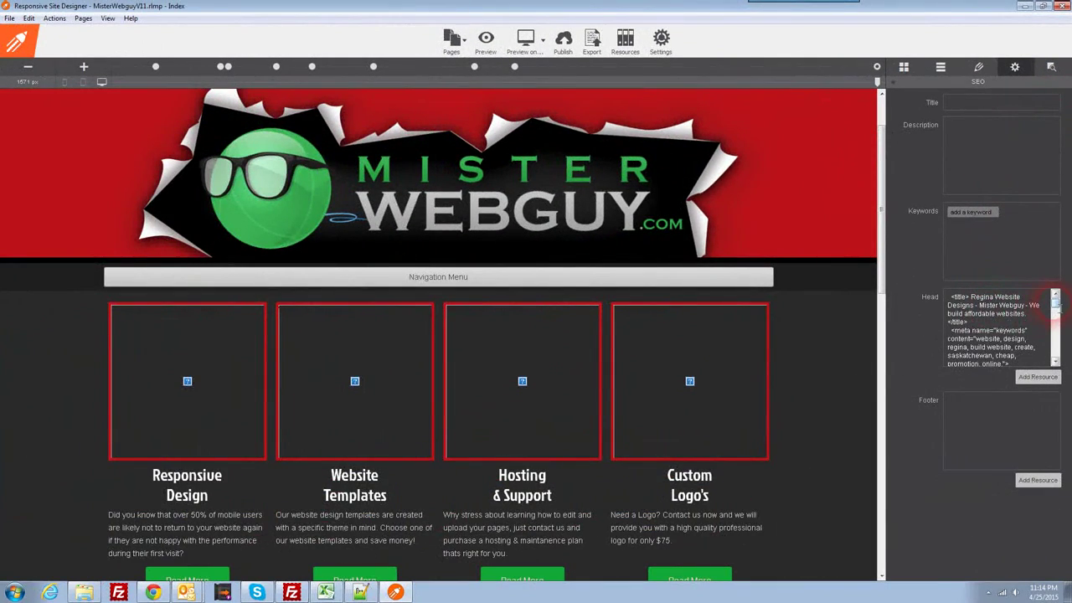
drag(1055, 302, 1067, 338)
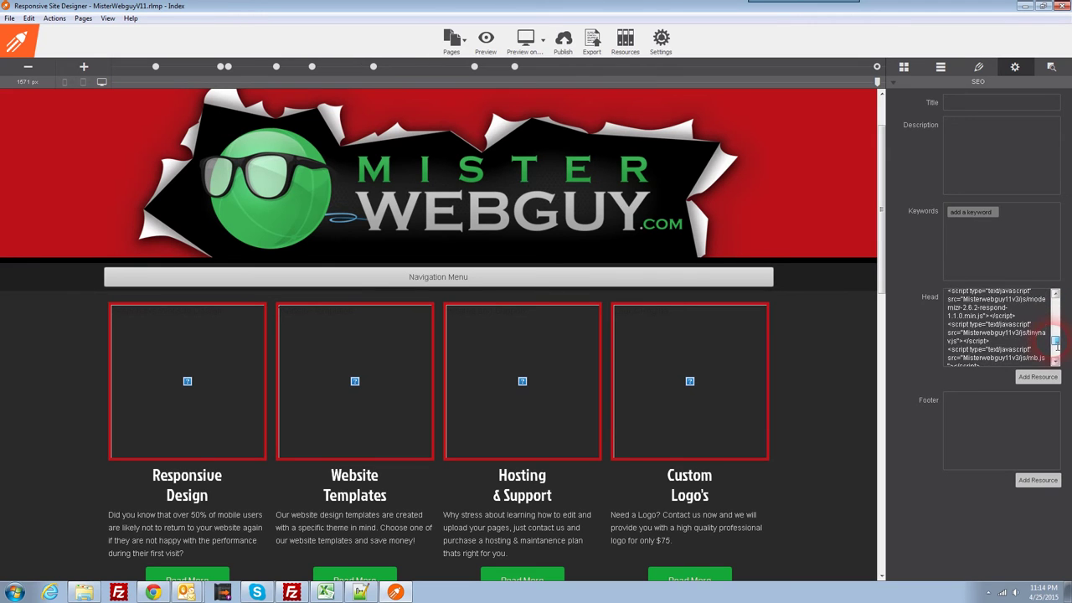
mouse_move(1055, 350)
mouse_down()
mouse_move(1063, 303)
mouse_move(1055, 354)
mouse_move(1055, 335)
mouse_move(1055, 344)
mouse_up()
mouse_move(1055, 346)
mouse_down()
mouse_move(1055, 312)
mouse_move(1057, 325)
mouse_up()
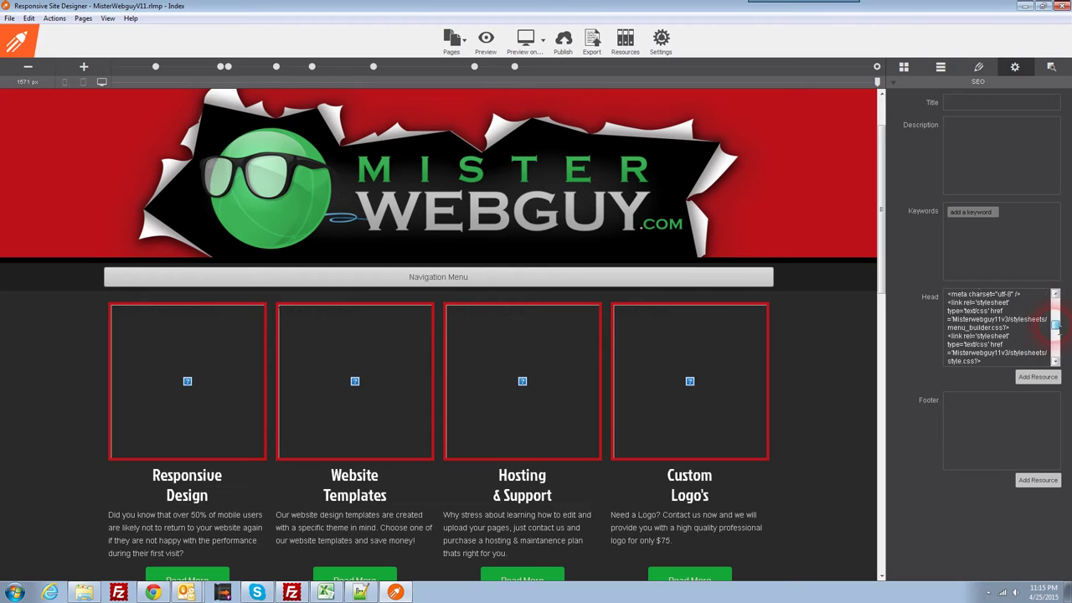
triple_click(1018, 329)
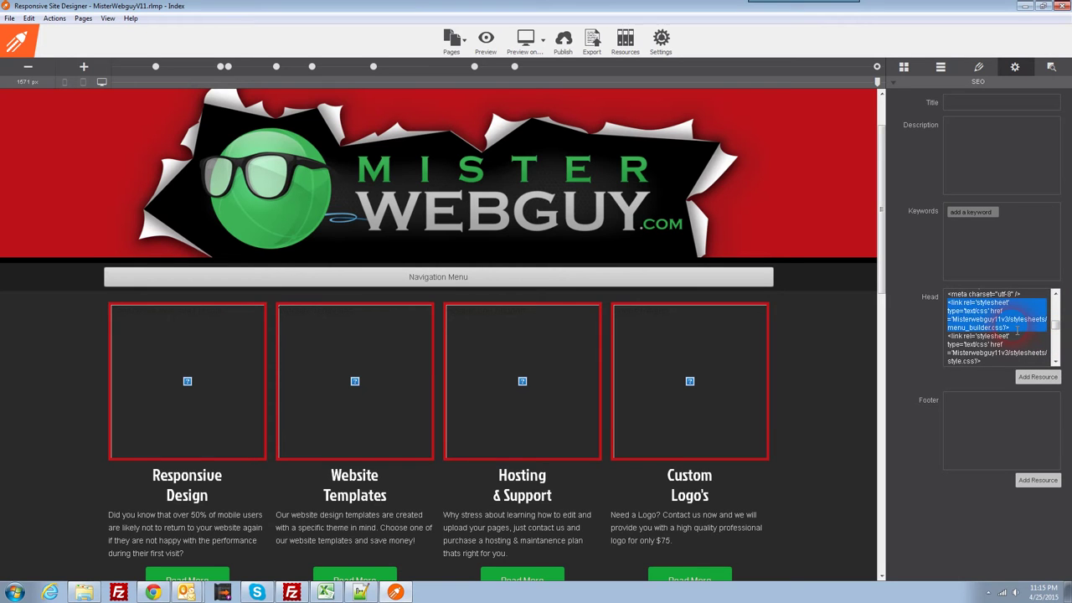
key(ctrl+a)
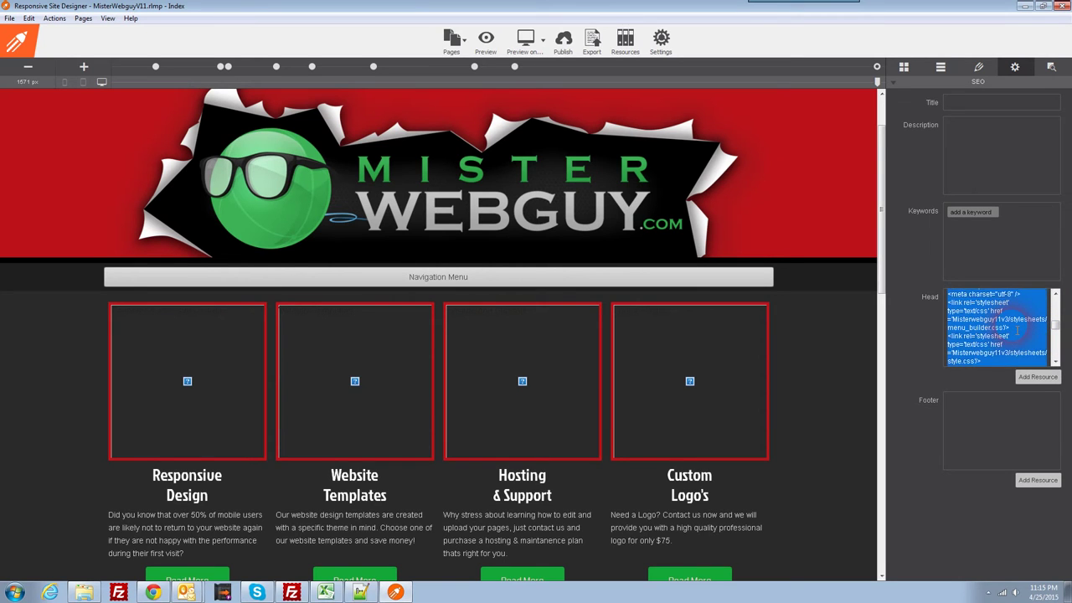
key(BackSpace)
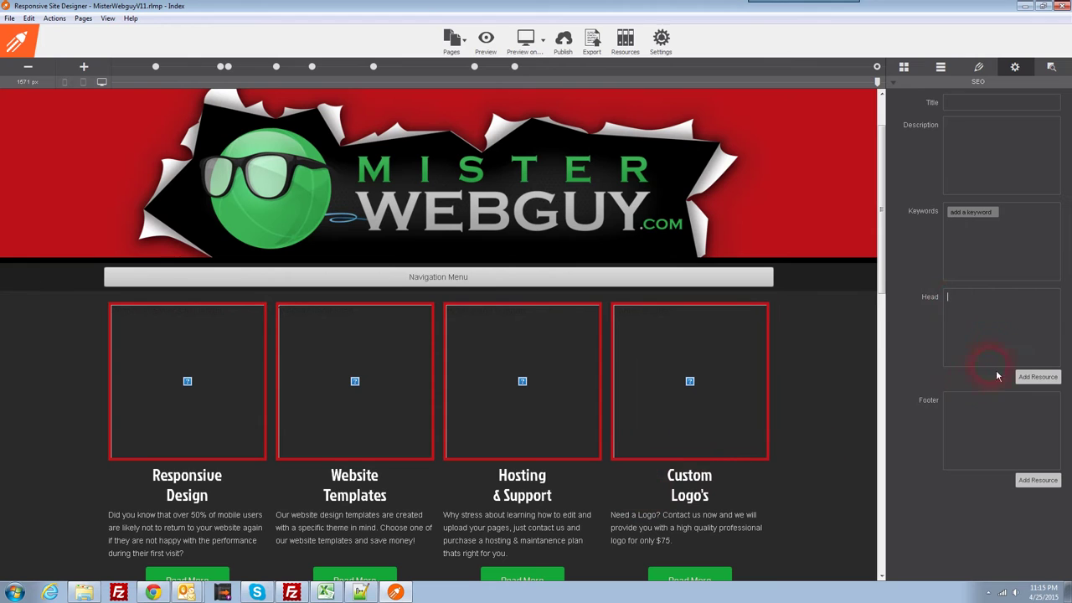
right_click(985, 310)
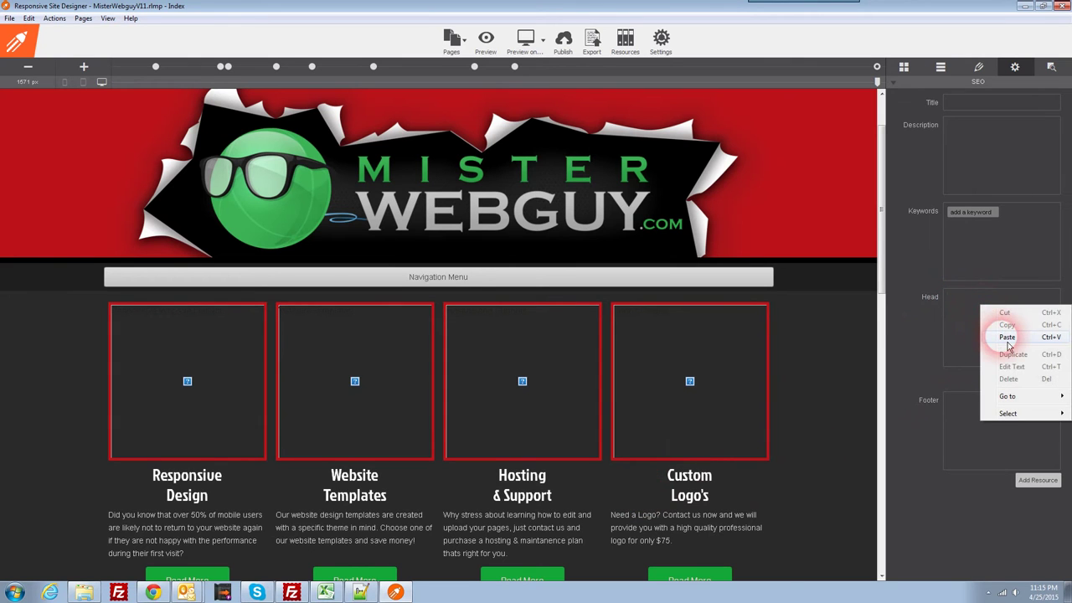
click(1008, 337)
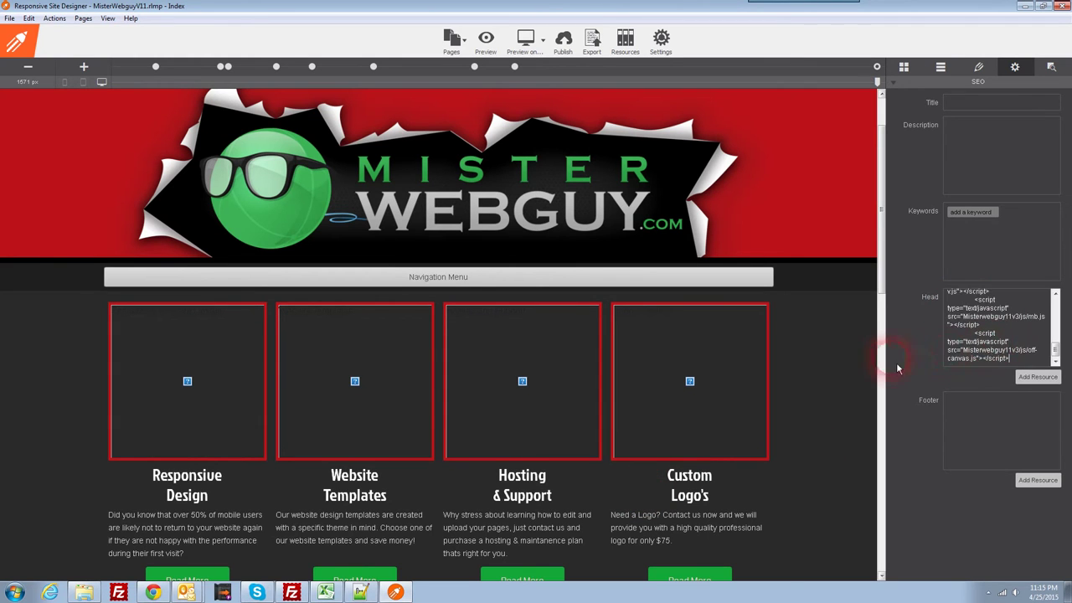
drag(1056, 350, 911, 325)
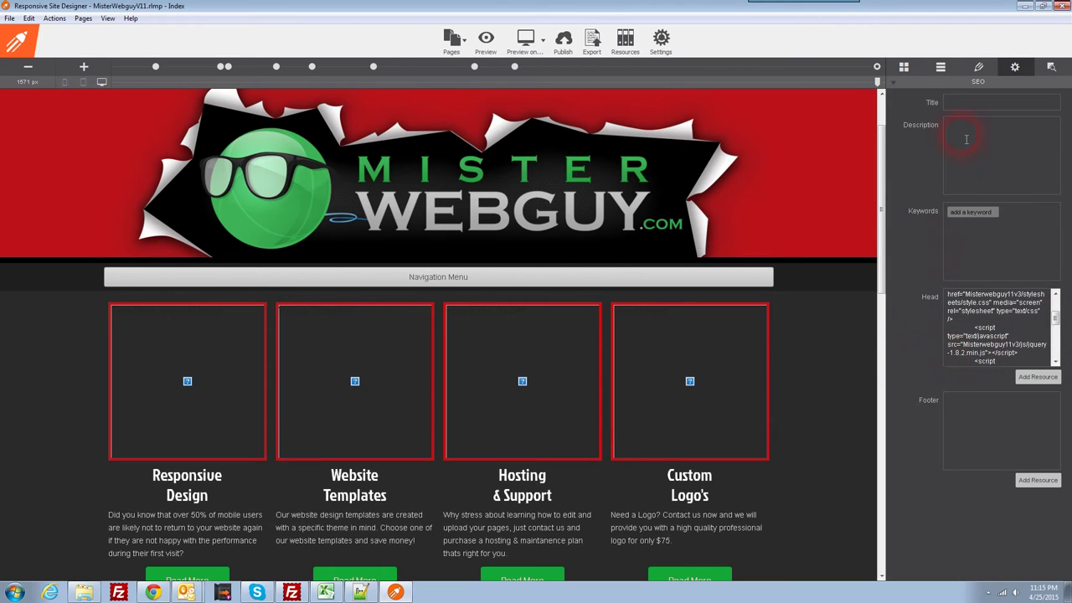
- Try placing an HTML Element above the Navigation Menu button, and undo it
click(973, 71)
click(945, 73)
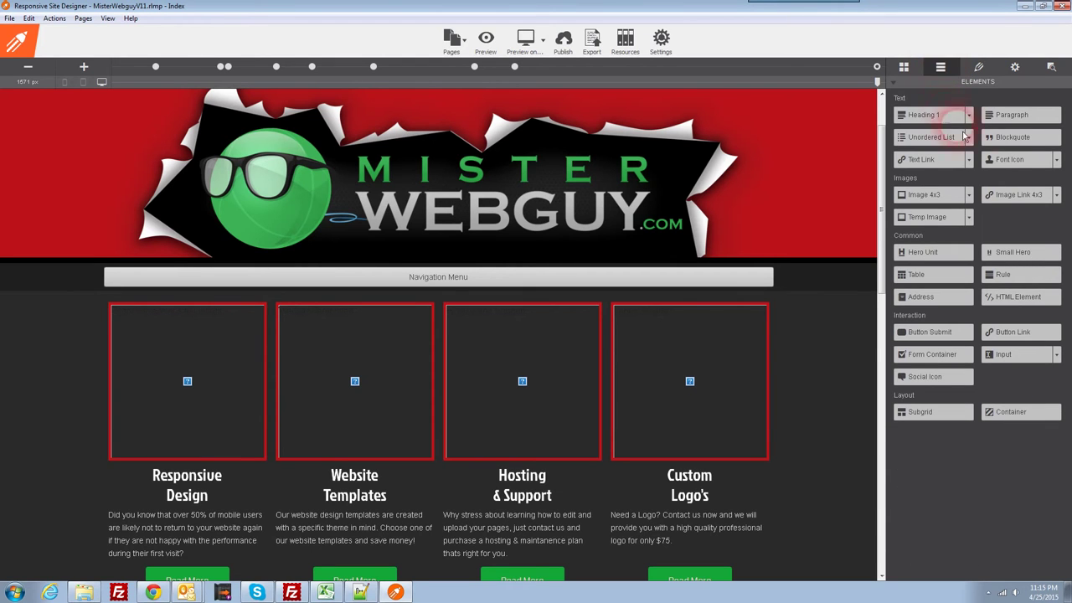
drag(1018, 300, 1020, 310)
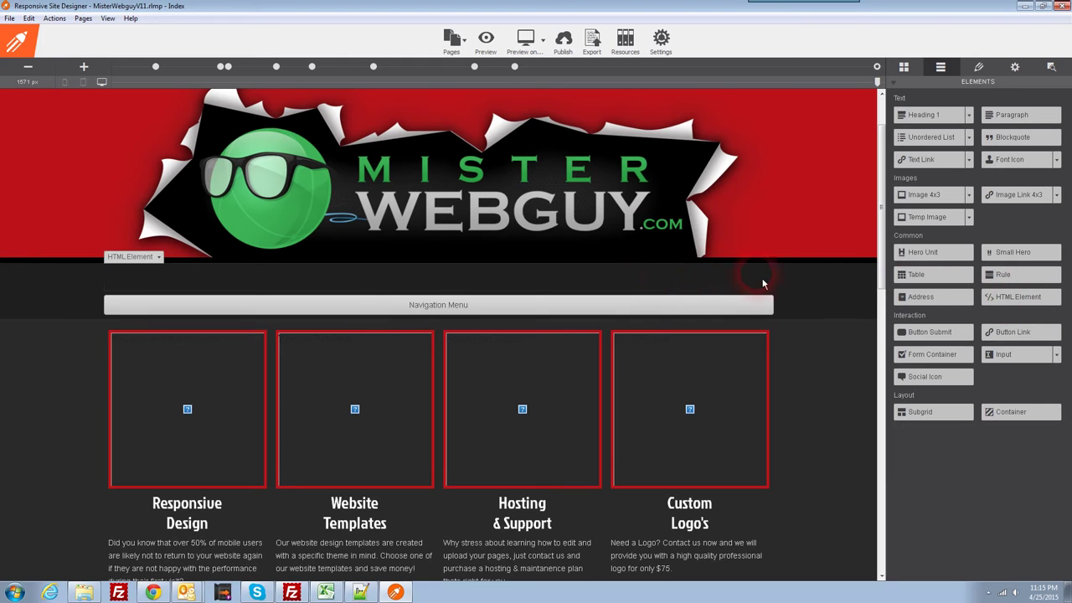
drag(1037, 298, 395, 283)
drag(395, 283, 395, 283)
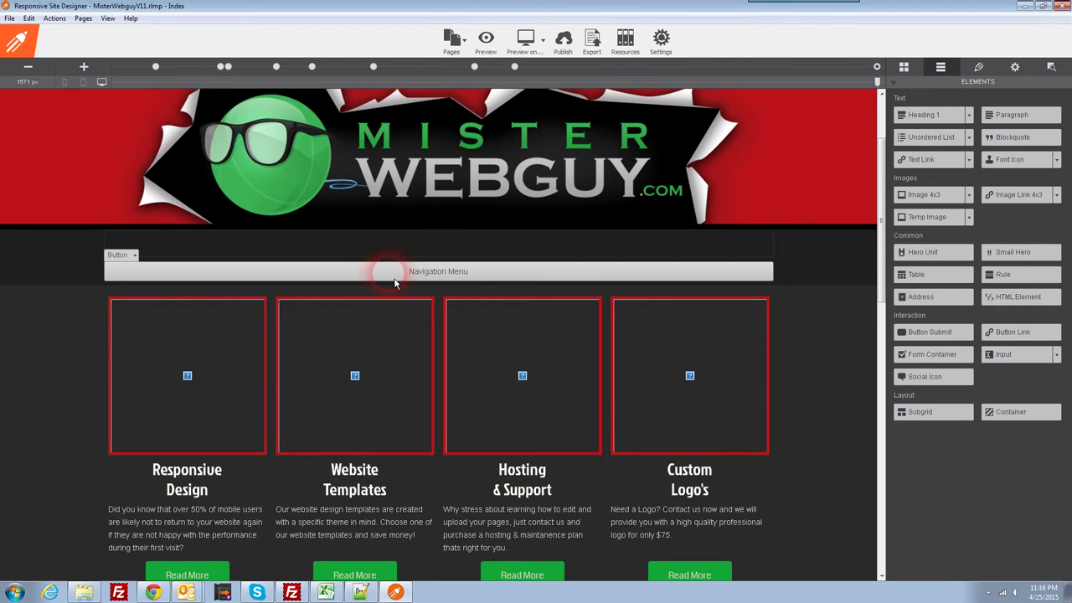
key(ctrl+z)
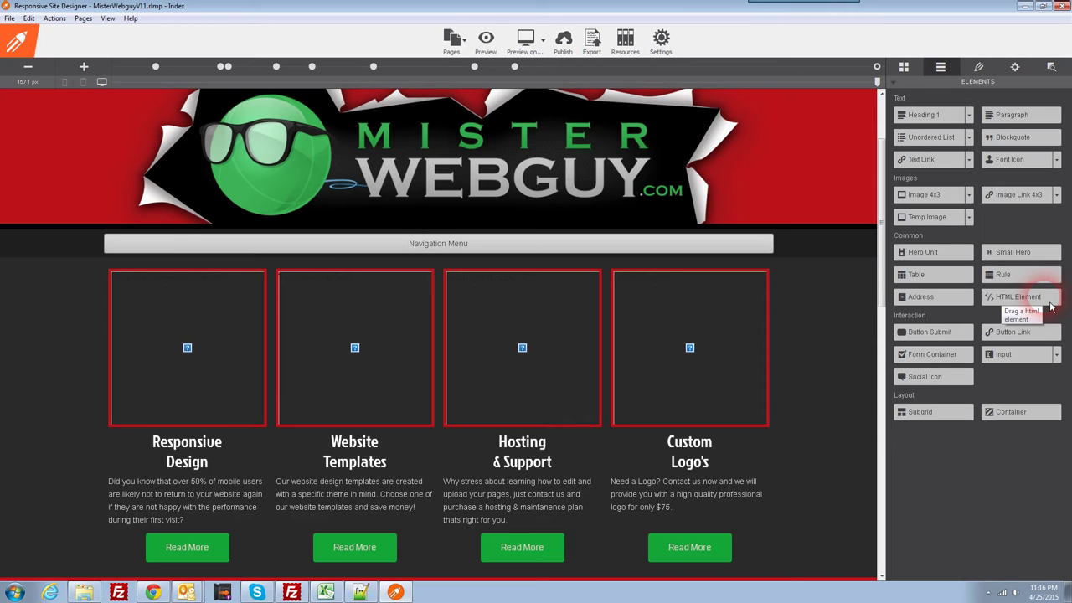
- Add an HTML Element directly below the Navigation Menu button and delete the button
drag(1052, 307, 548, 254)
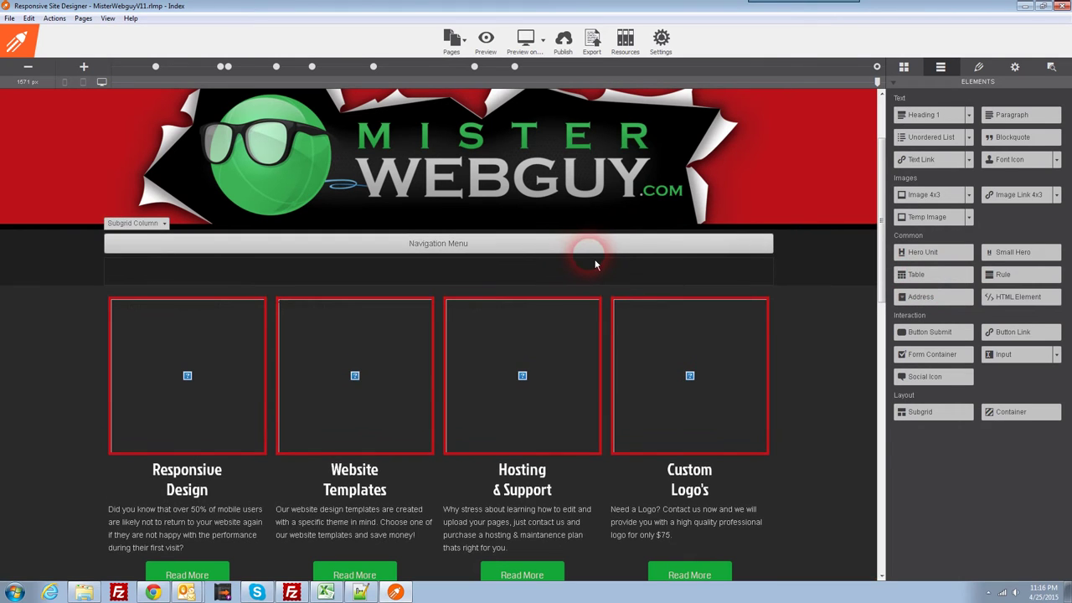
right_click(436, 248)
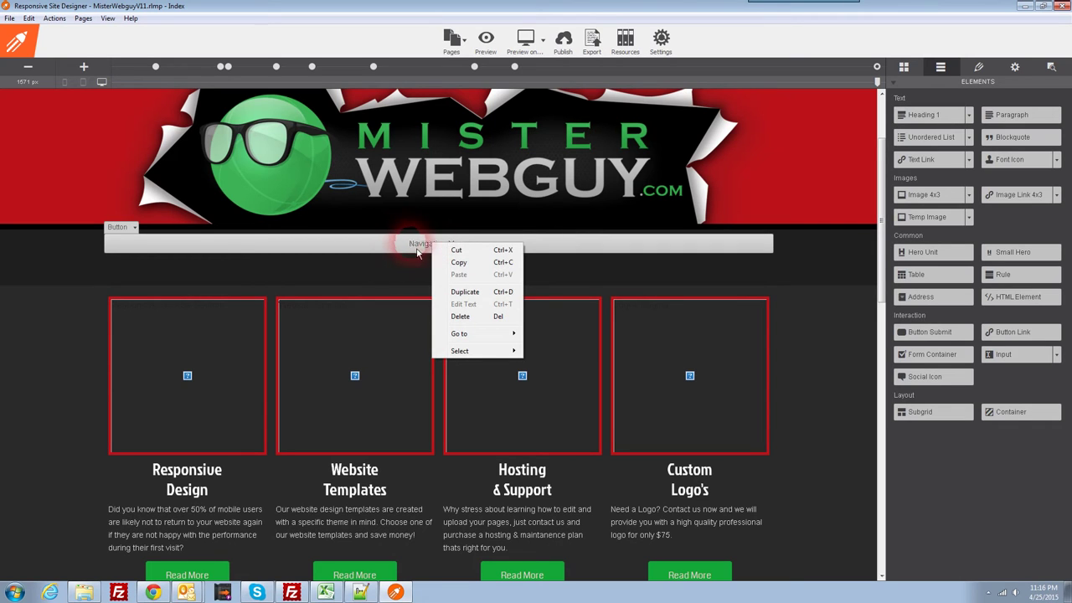
click(474, 327)
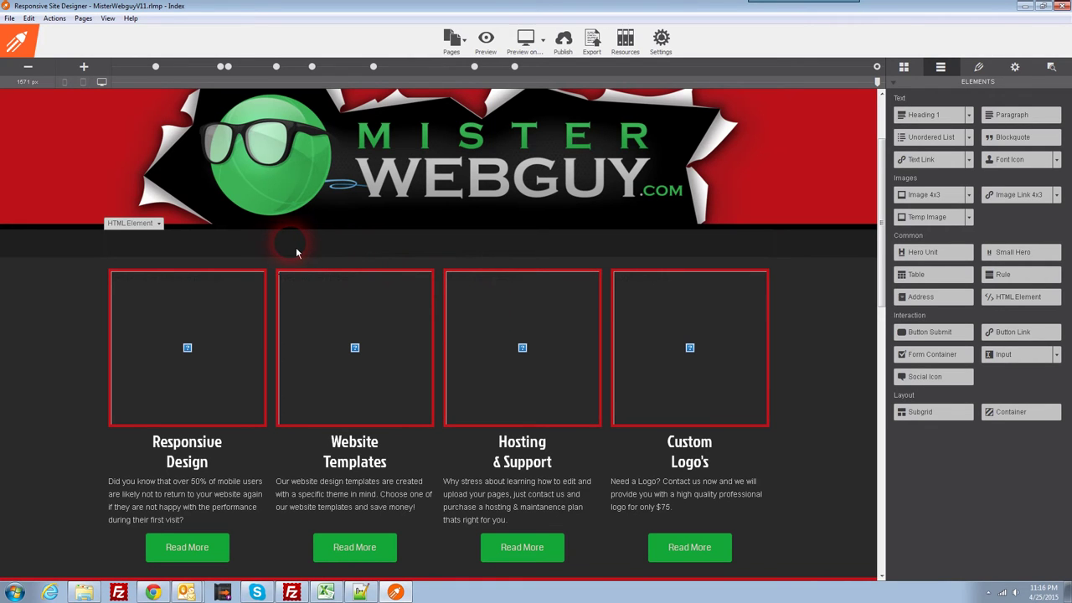
- Give the new HTML Element the class navigation-menu and change its tag to Nav
click(691, 254)
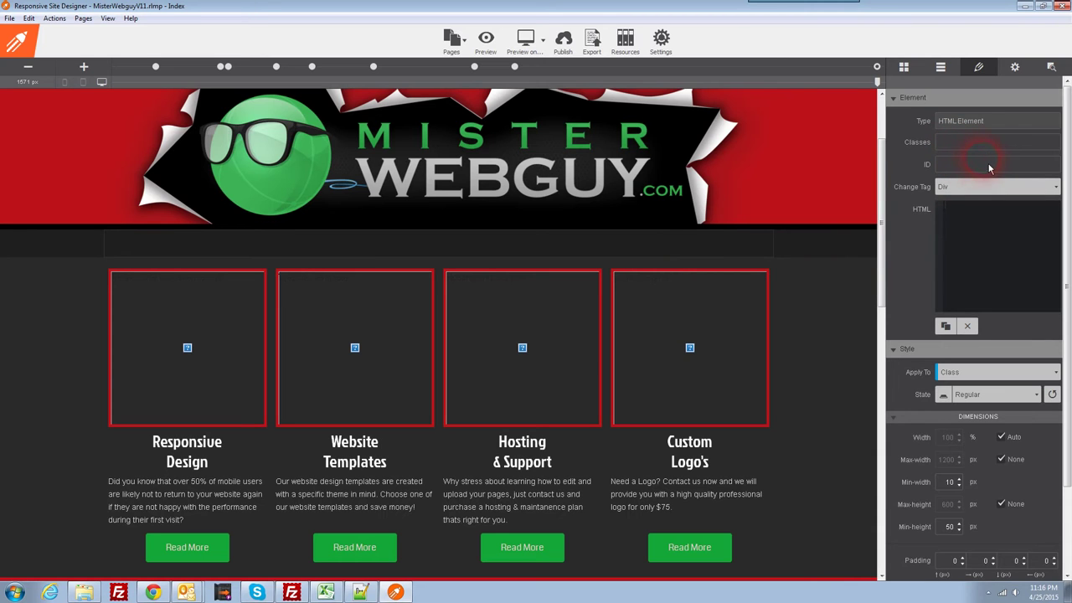
text(navigation-menu)
click(966, 187)
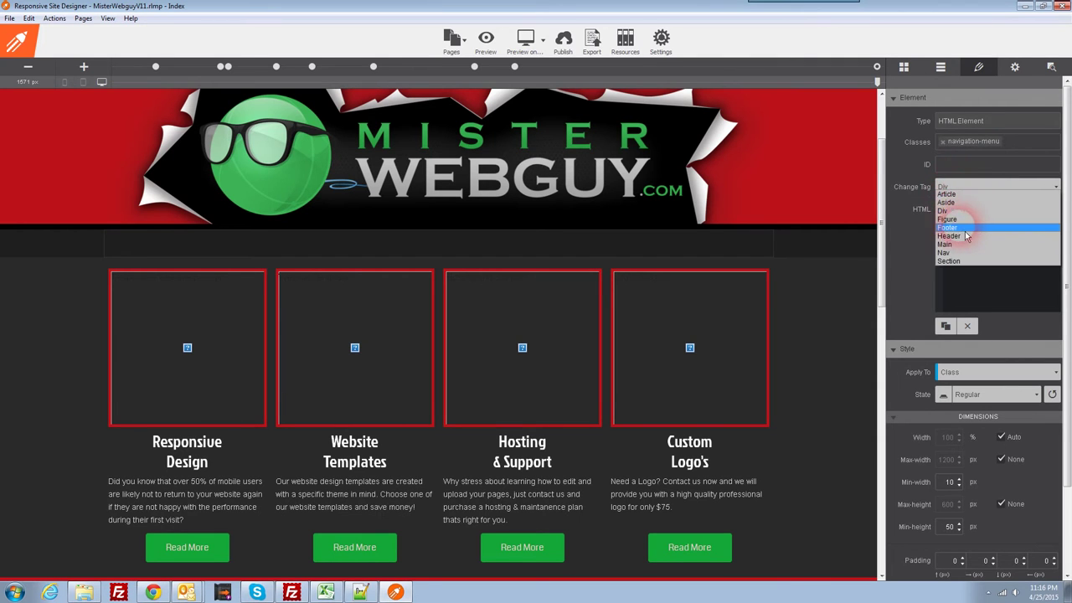
click(944, 252)
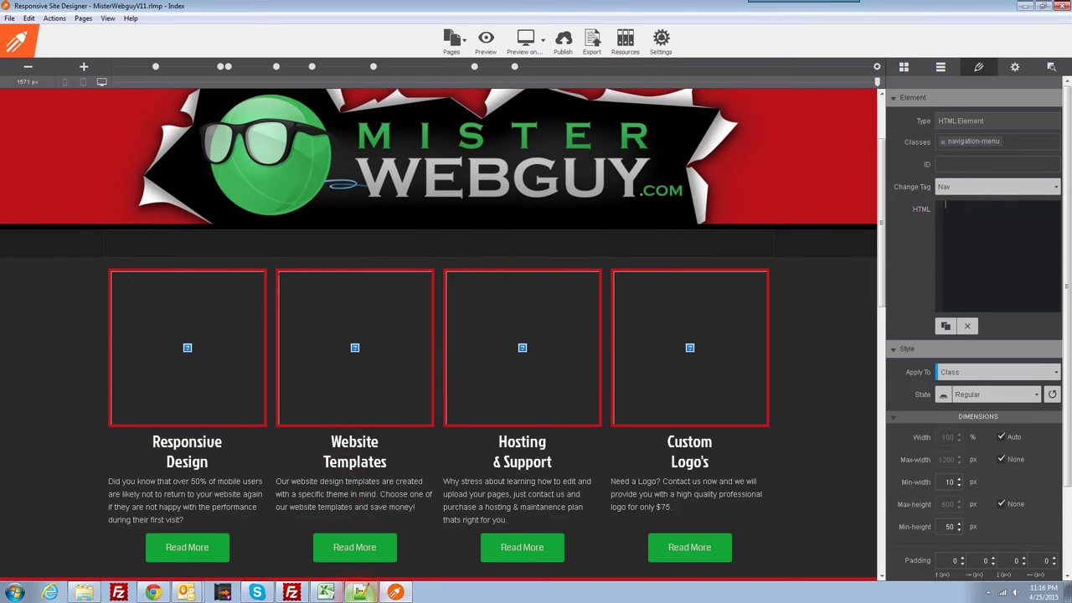
- Copy the whole menuBuilderContainer div from Misterwebguy11v3.html in Notepad++ and paste it as the navigation element's HTML in Responsive Site Designer
click(360, 592)
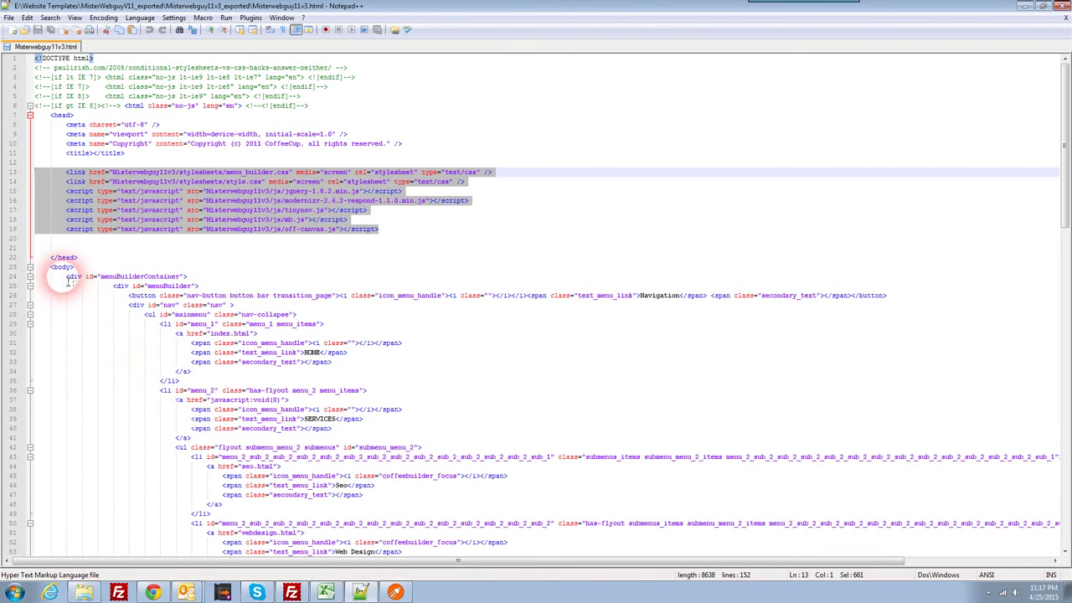
drag(67, 280, 240, 510)
drag(186, 449, 123, 266)
click(144, 277)
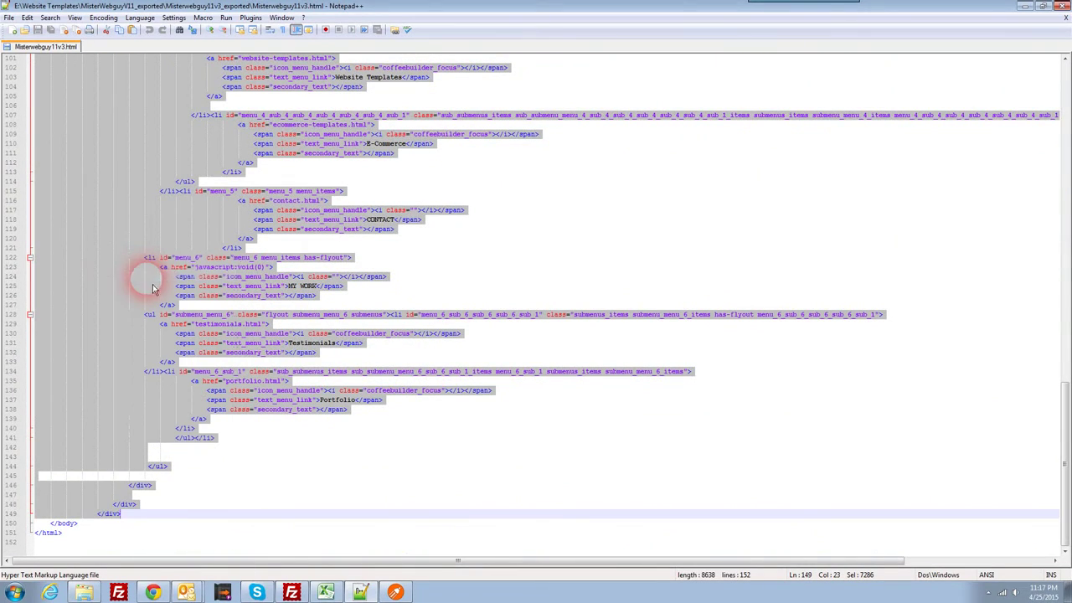
click(395, 593)
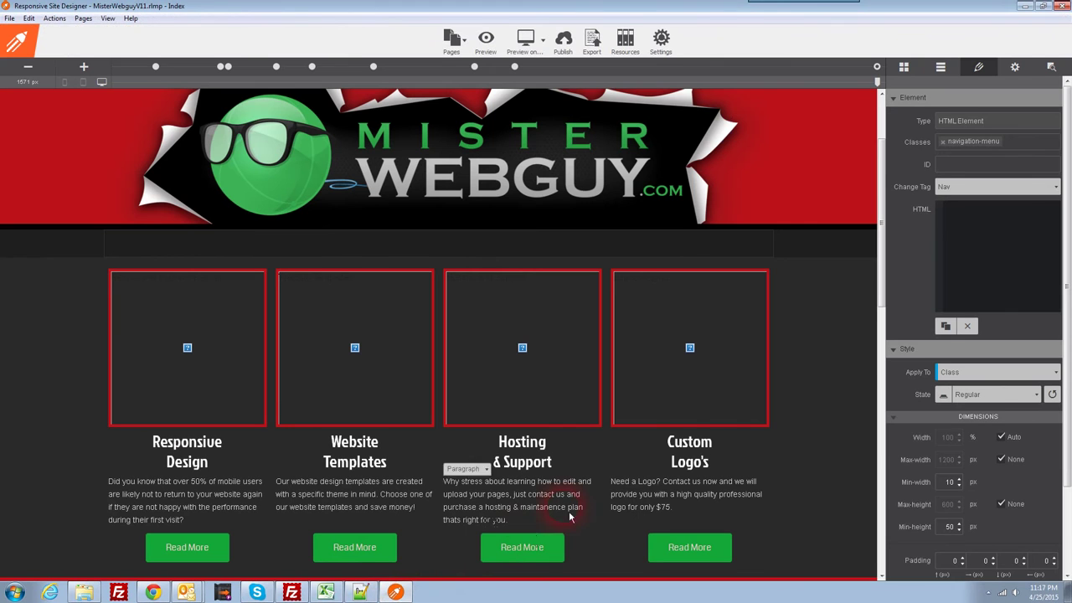
right_click(970, 225)
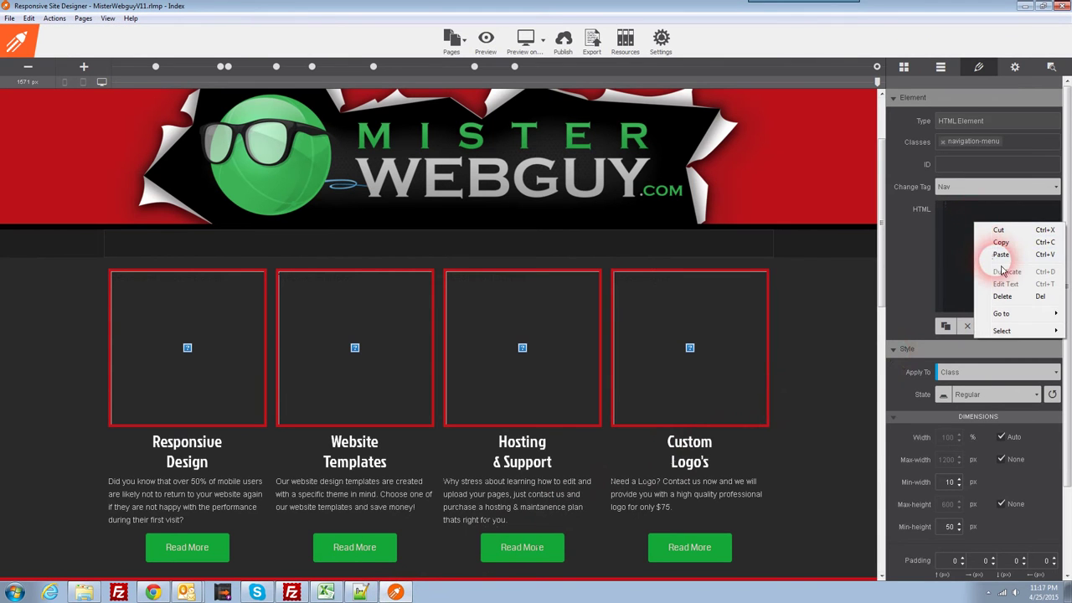
click(1004, 256)
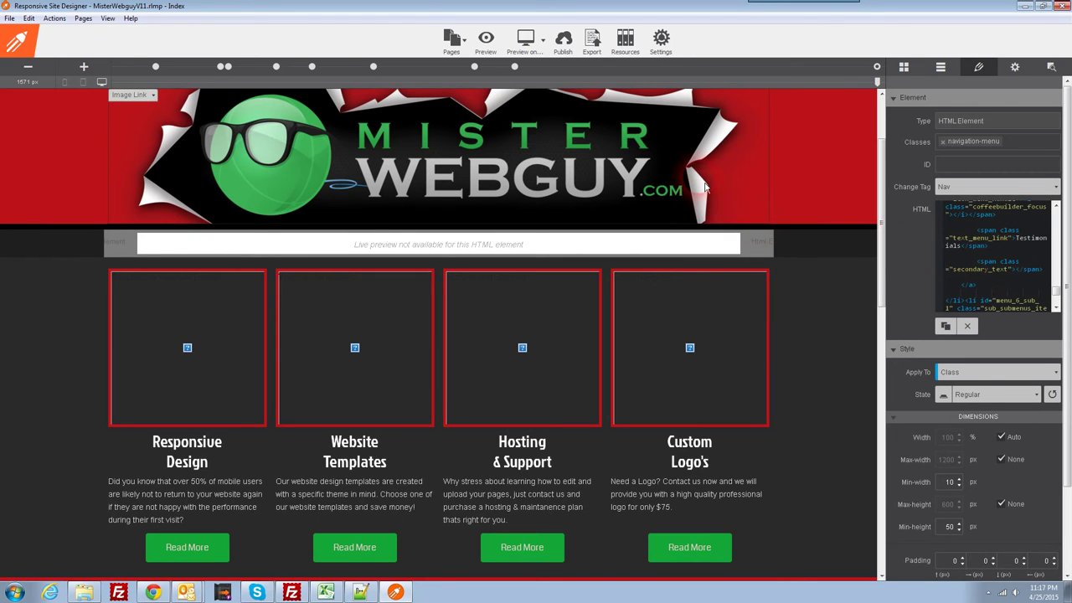
click(134, 248)
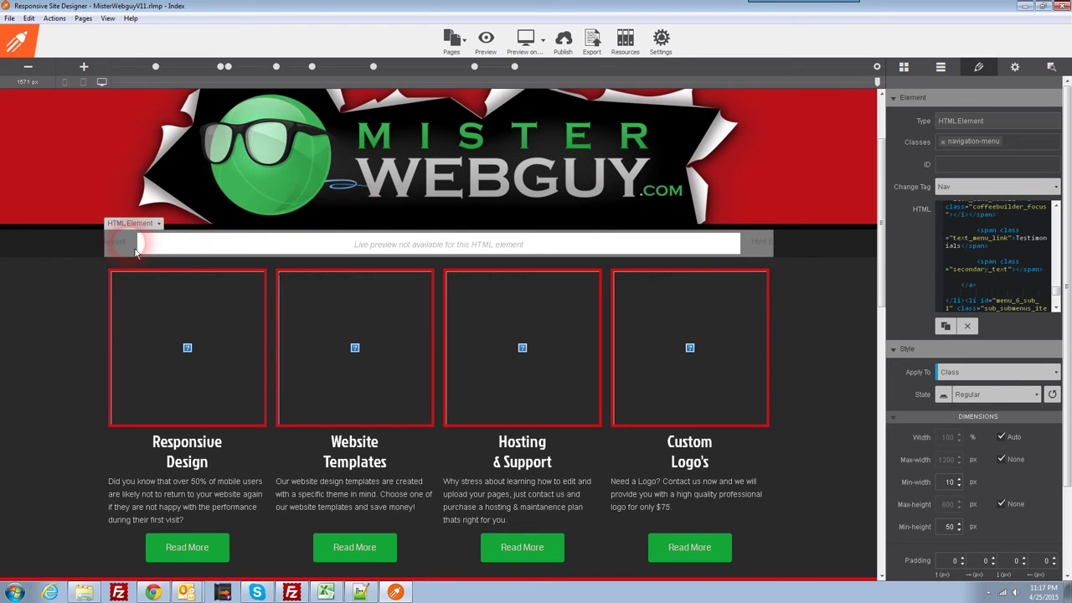
click(665, 242)
click(758, 244)
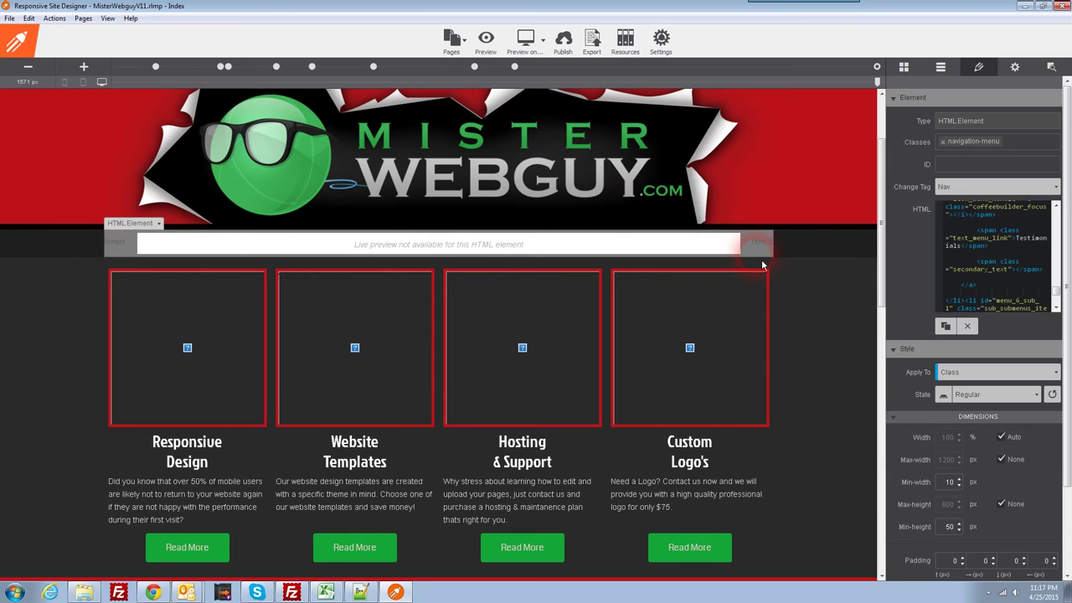
- Try the Div and Main tags on the navigation element, and return its tag to Nav
click(965, 188)
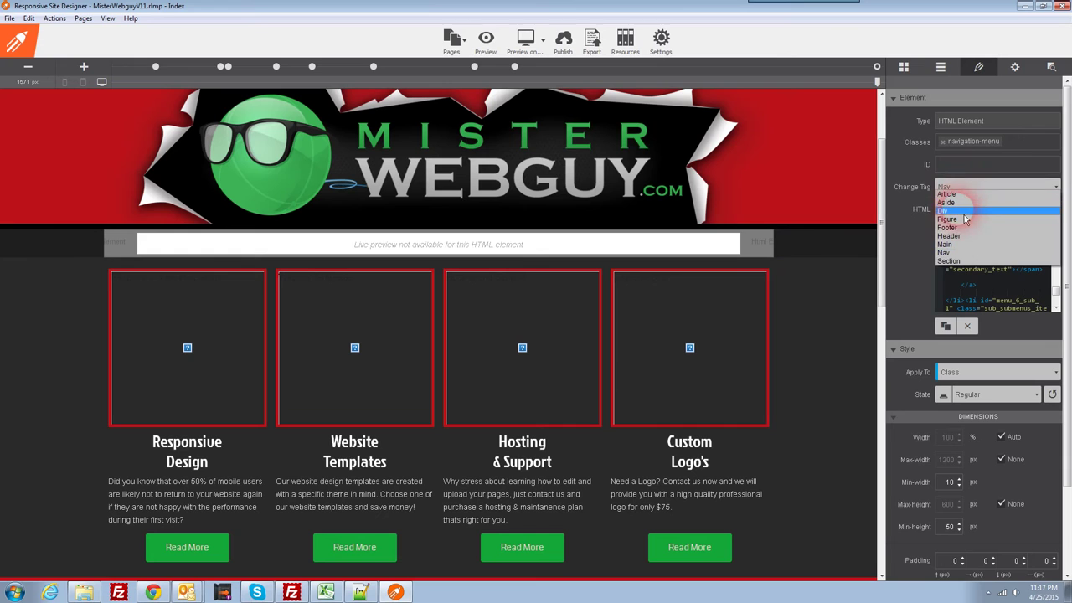
click(964, 213)
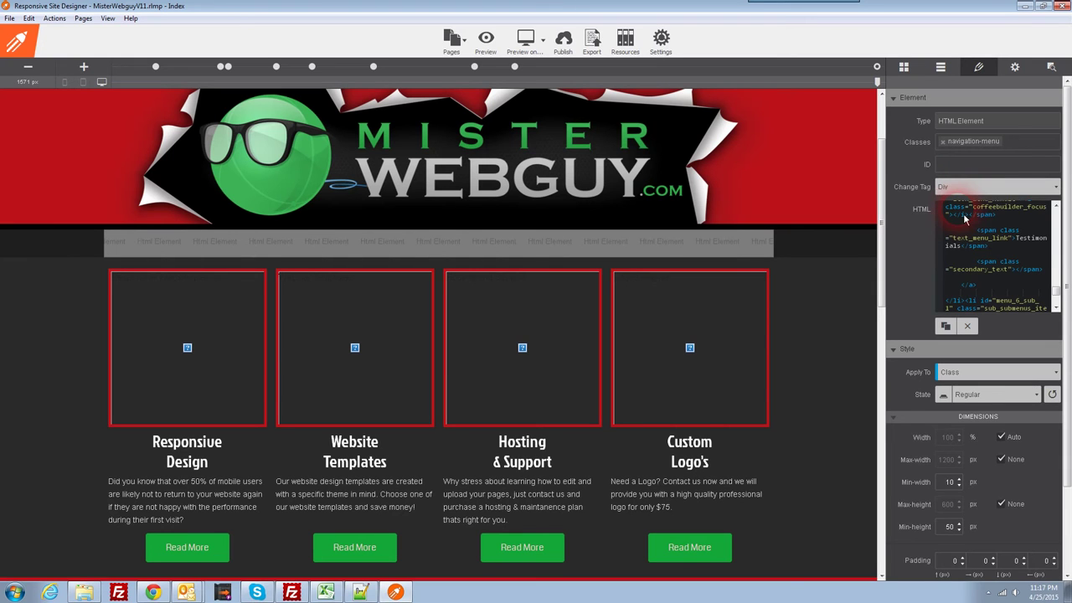
click(970, 186)
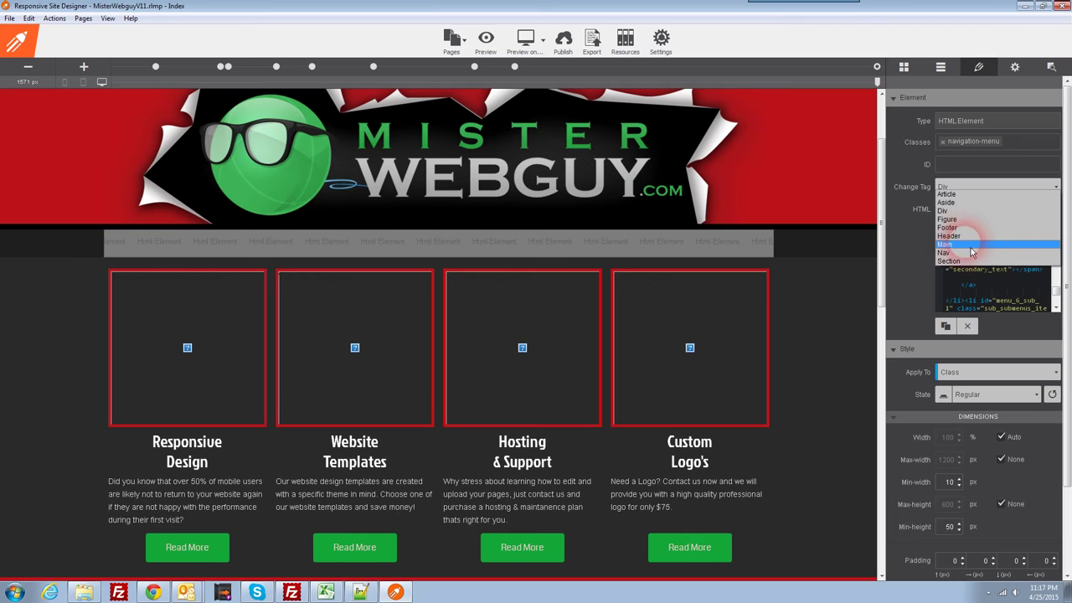
click(970, 247)
click(963, 186)
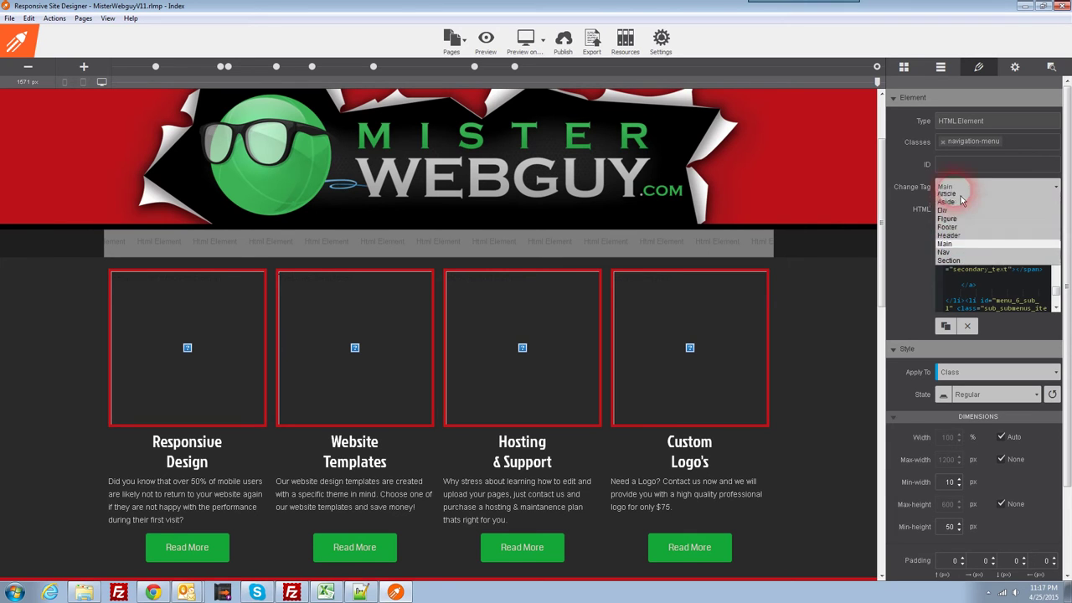
click(955, 252)
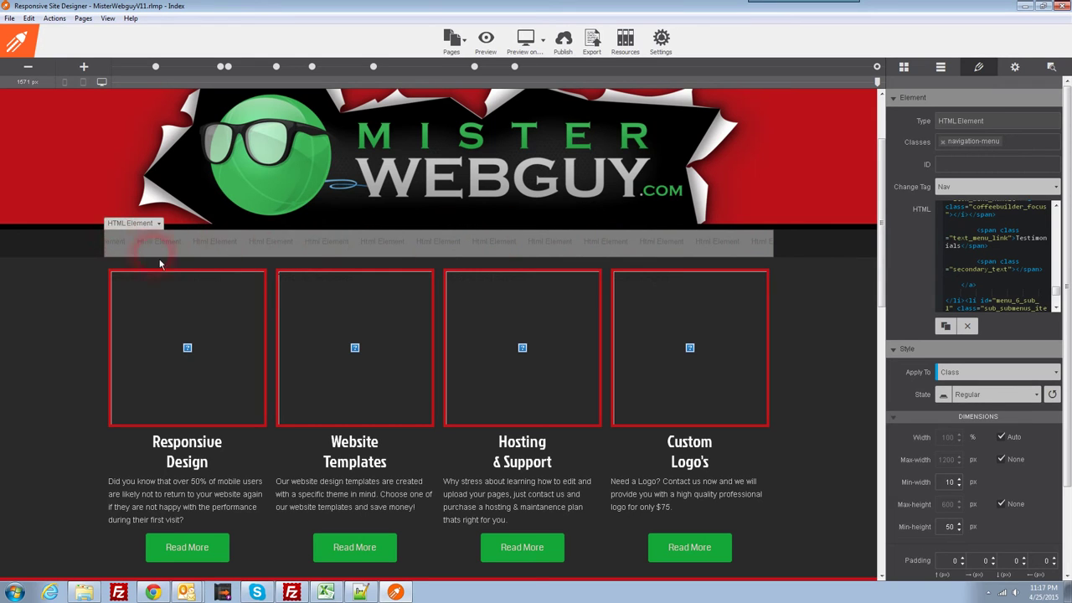
click(328, 245)
click(765, 244)
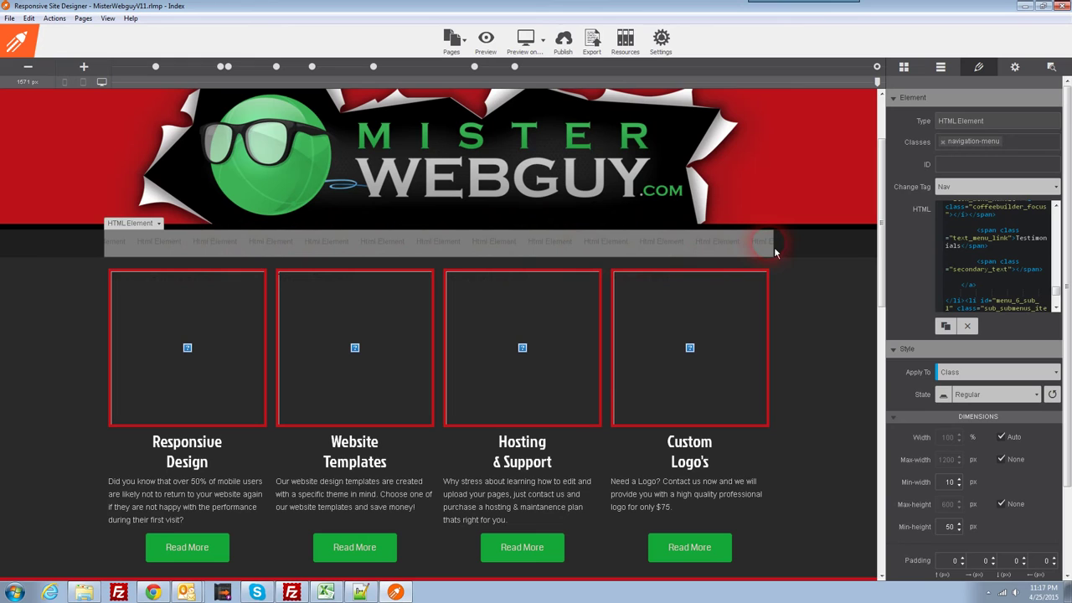
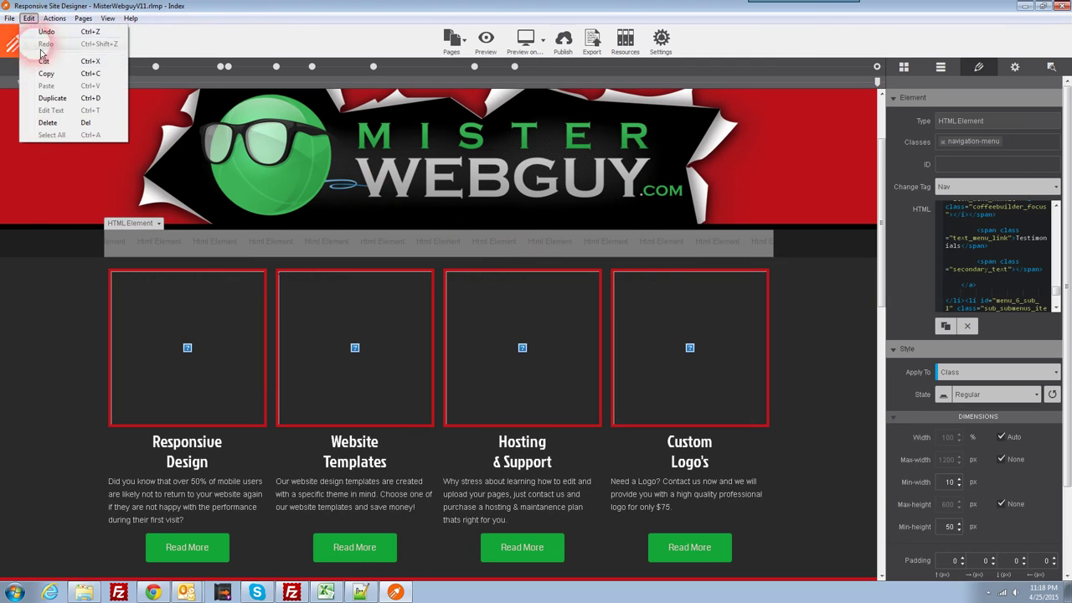
- Copy the navigation-menu HTML Element from the Index page and open the seo page at its Navigation Menu button
click(63, 74)
click(448, 227)
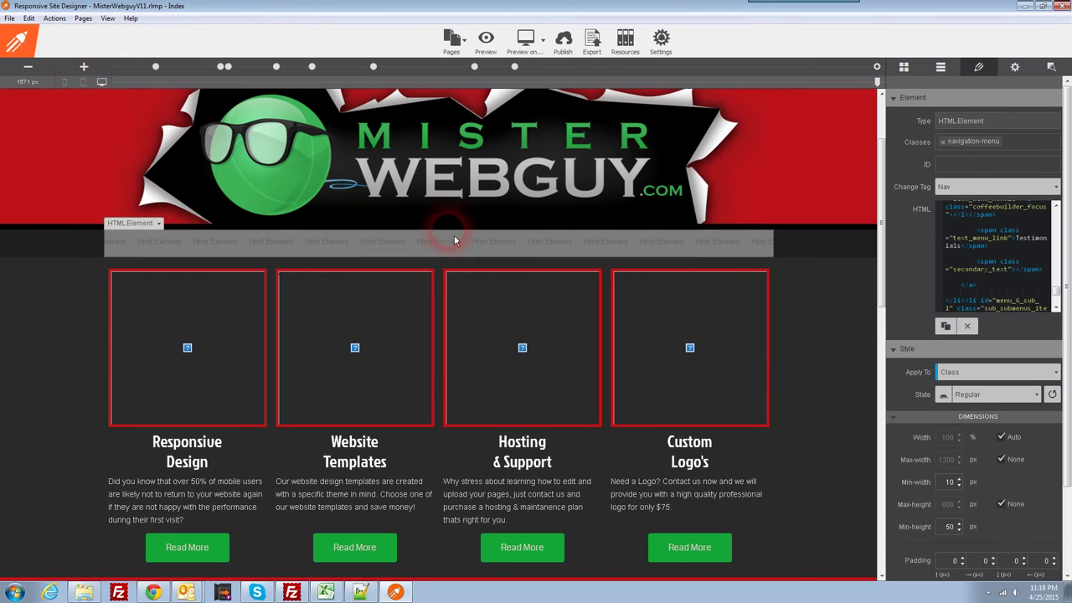
click(449, 38)
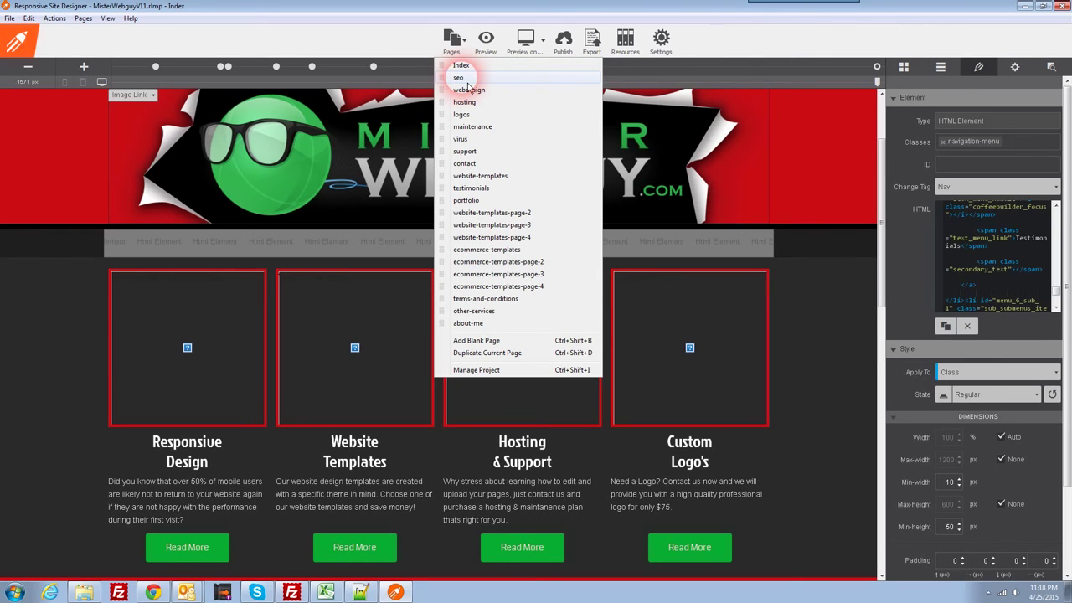
click(466, 80)
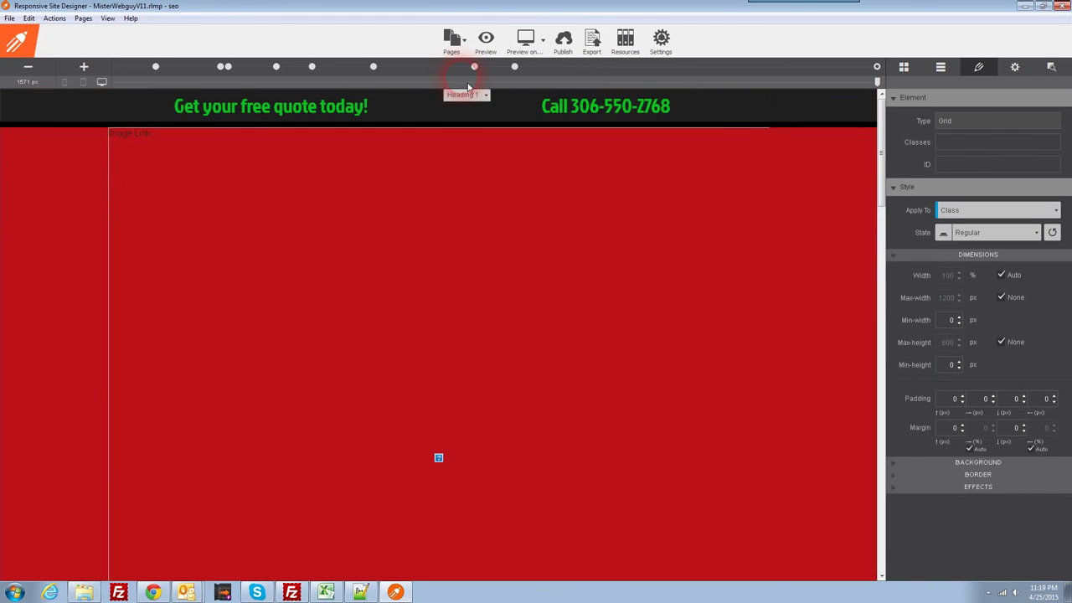
scroll(495, 182, down, 5)
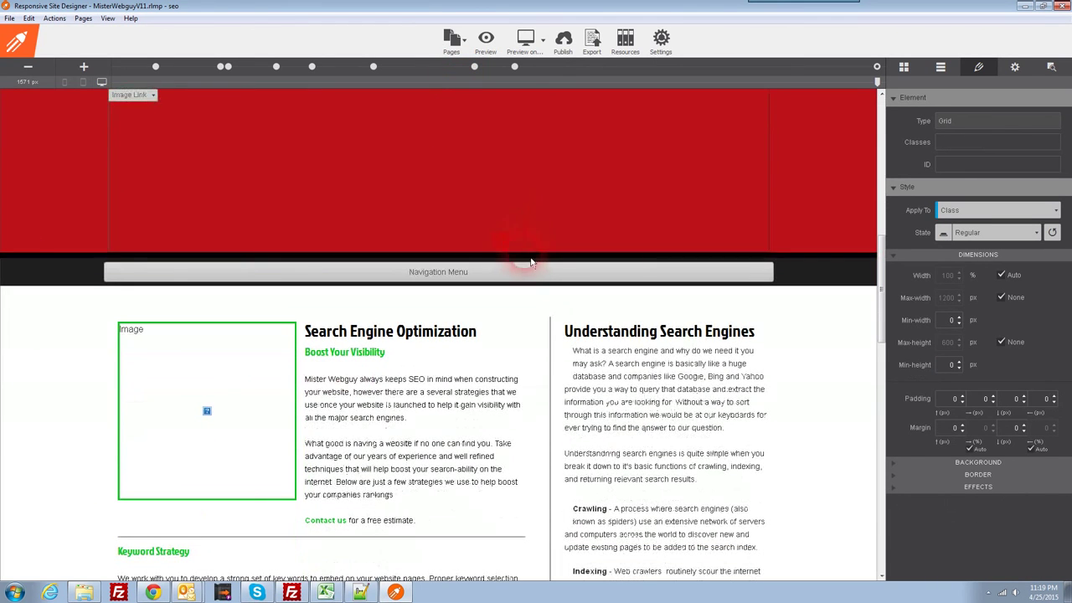
- Paste the copied HTML Element directly below the Navigation Menu button on the seo page
click(526, 283)
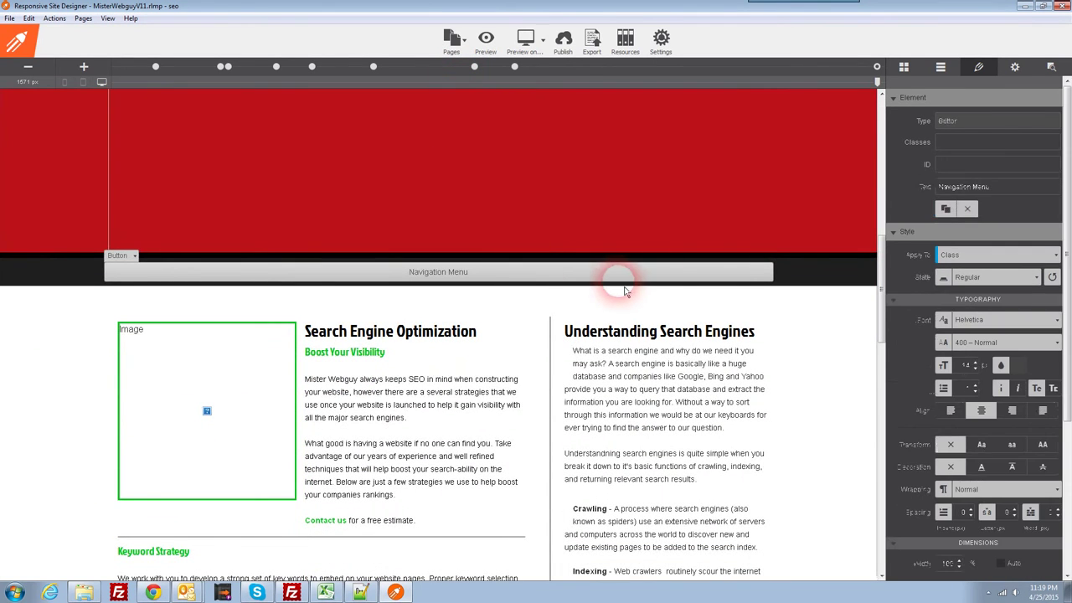
click(941, 67)
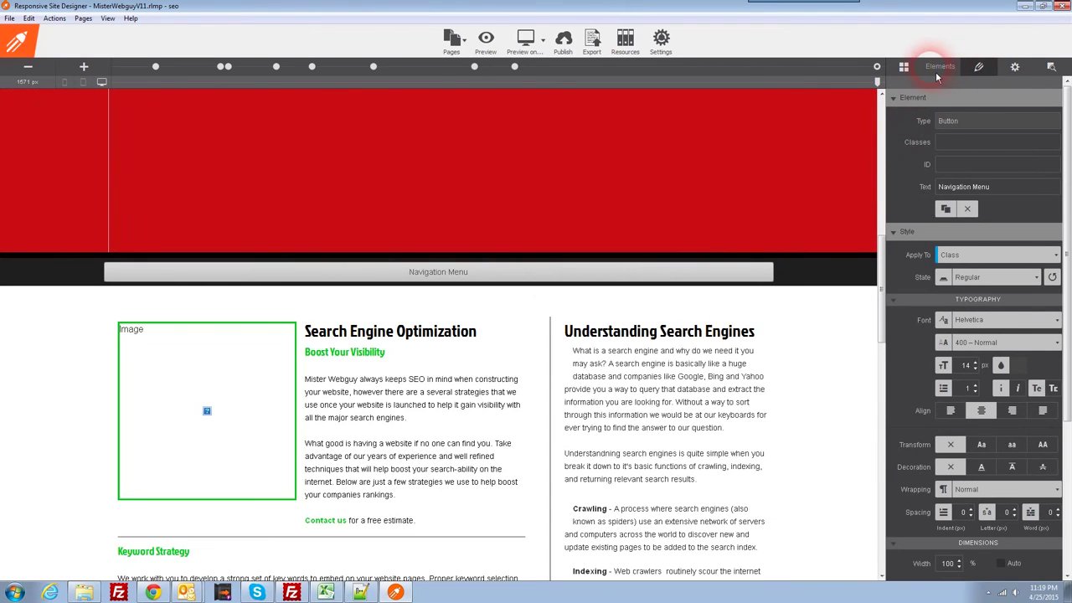
click(941, 69)
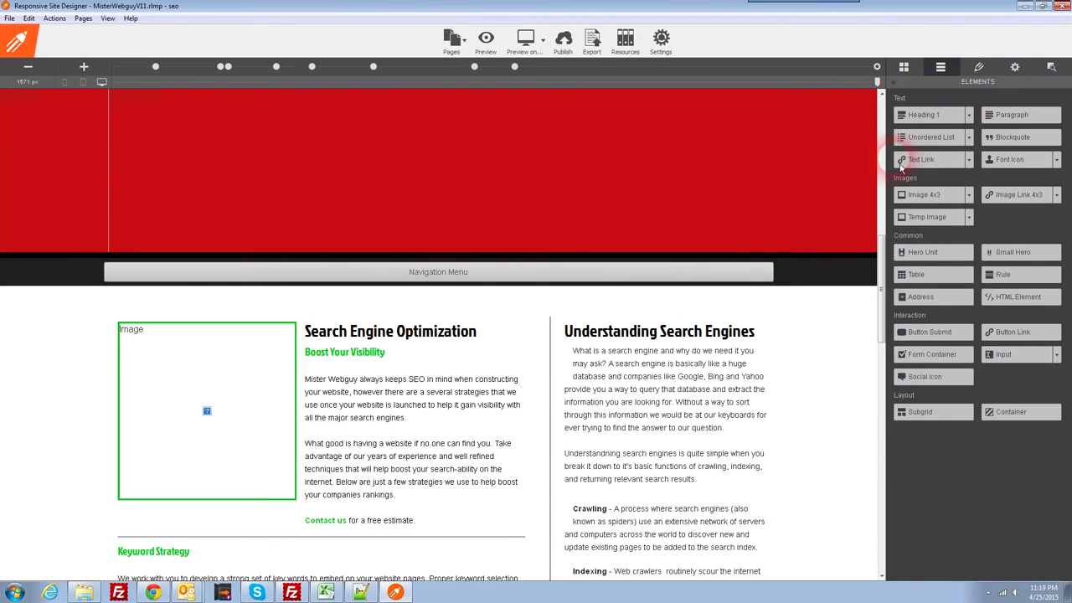
drag(901, 168, 457, 278)
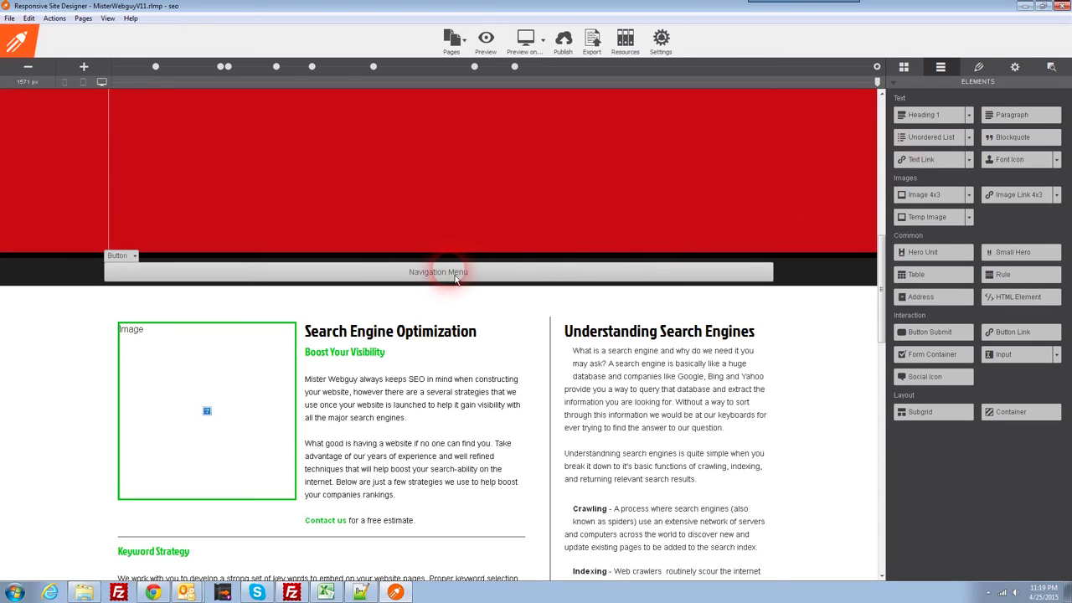
right_click(456, 279)
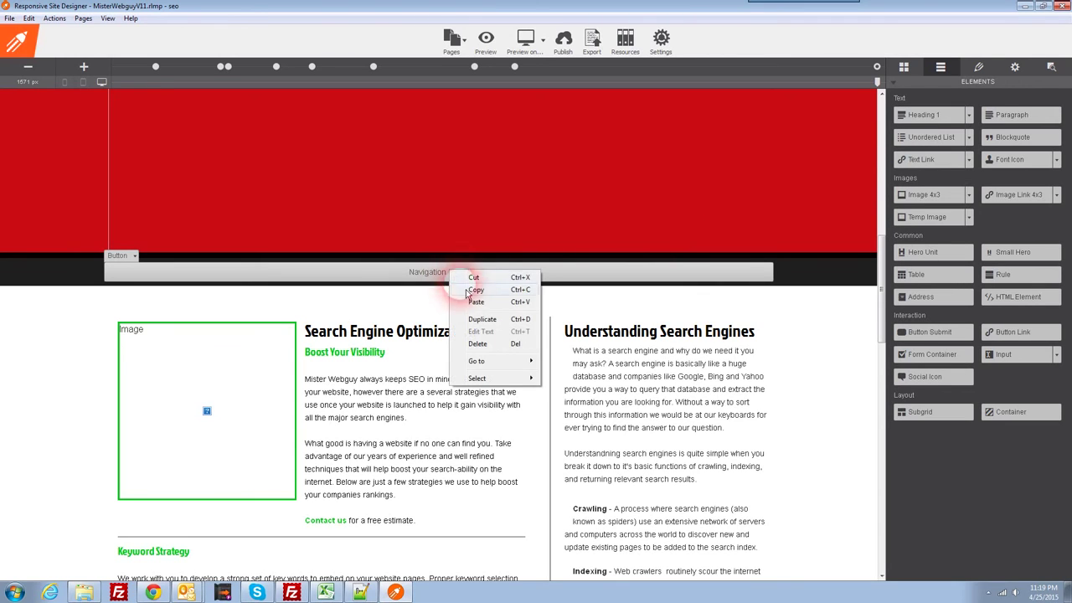
click(485, 312)
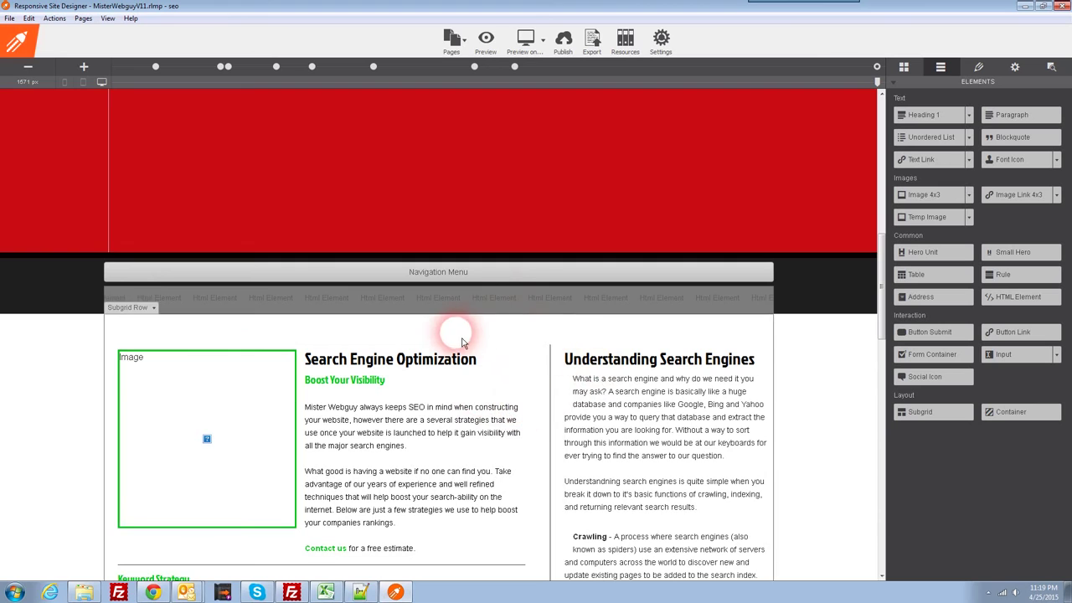
- Move the pasted HTML Element above the Navigation Menu button and delete the button
drag(443, 308, 443, 284)
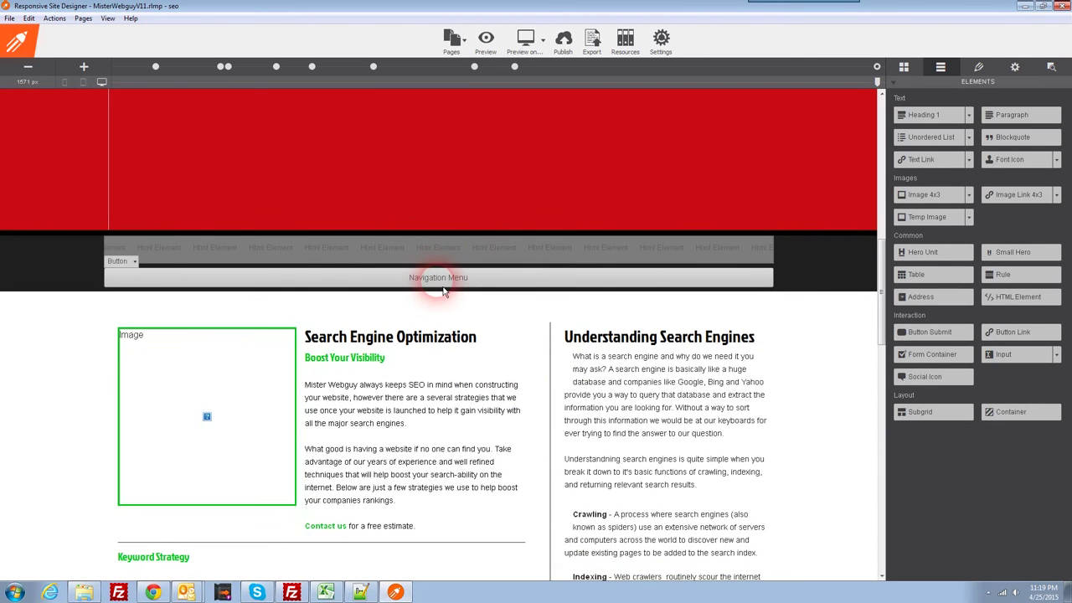
right_click(444, 286)
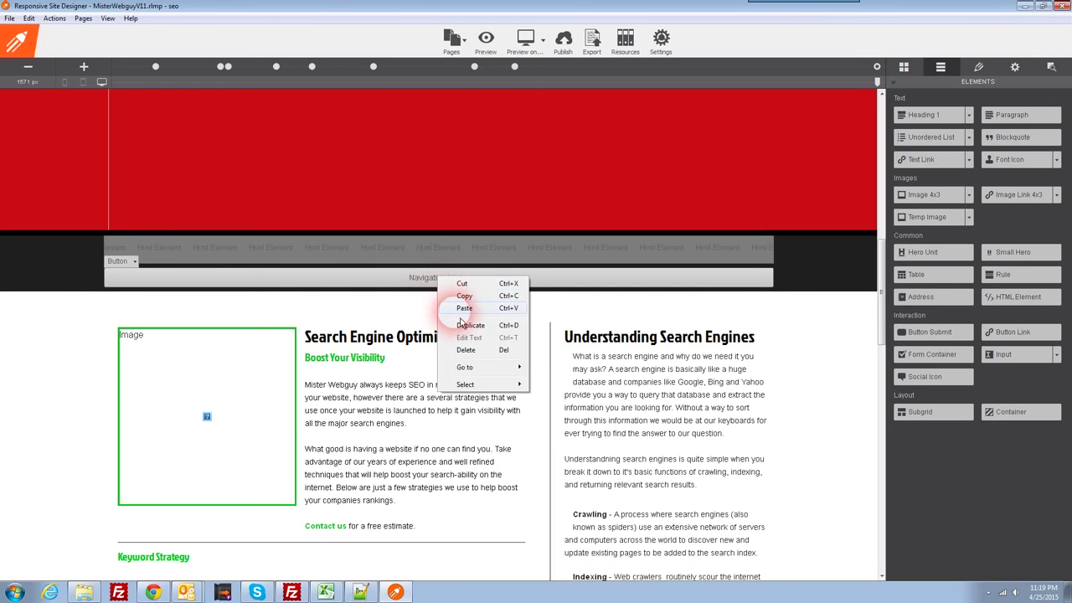
click(465, 350)
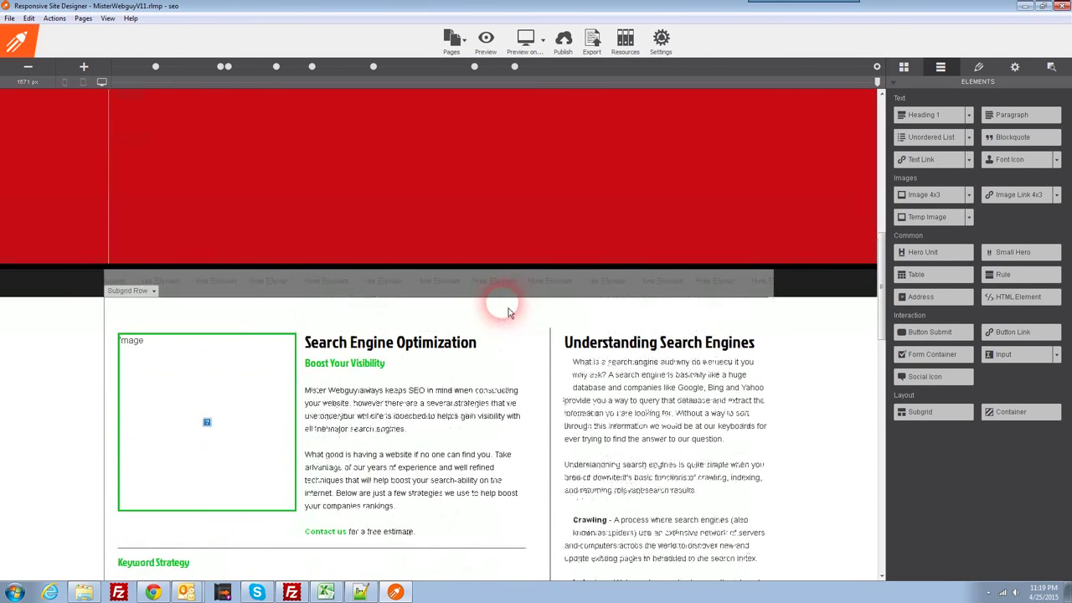
click(482, 293)
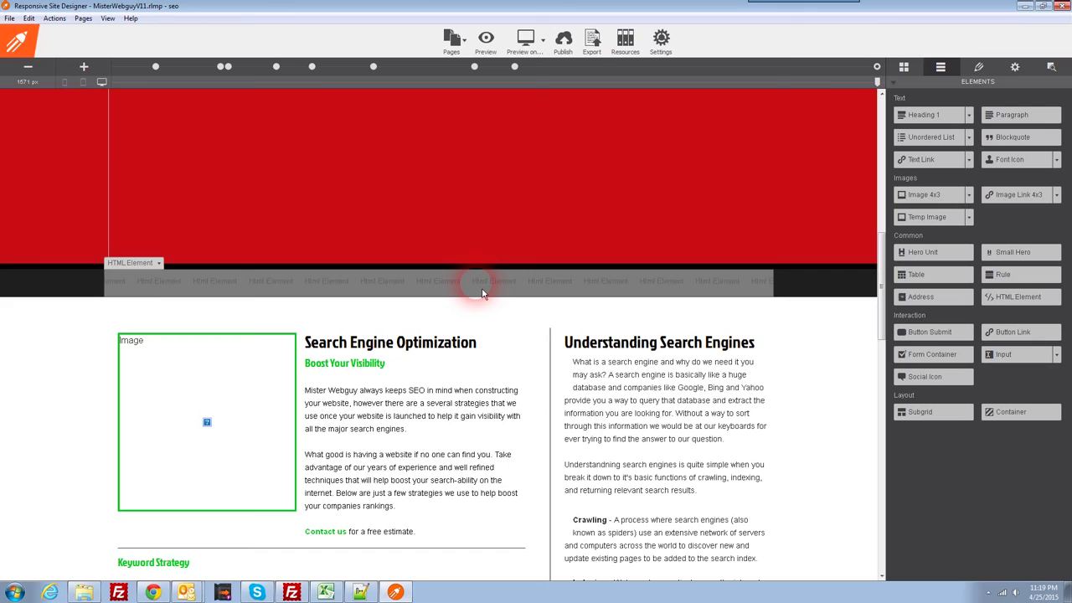
- Return to the Index page and save the project as MisterWebguyV11.rsd
click(451, 38)
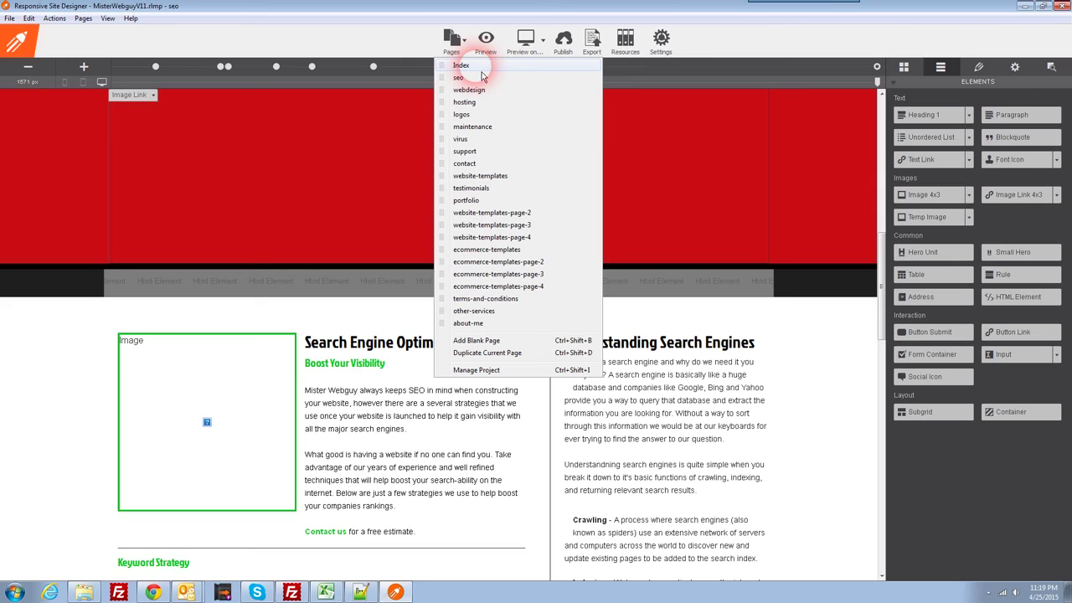
click(461, 65)
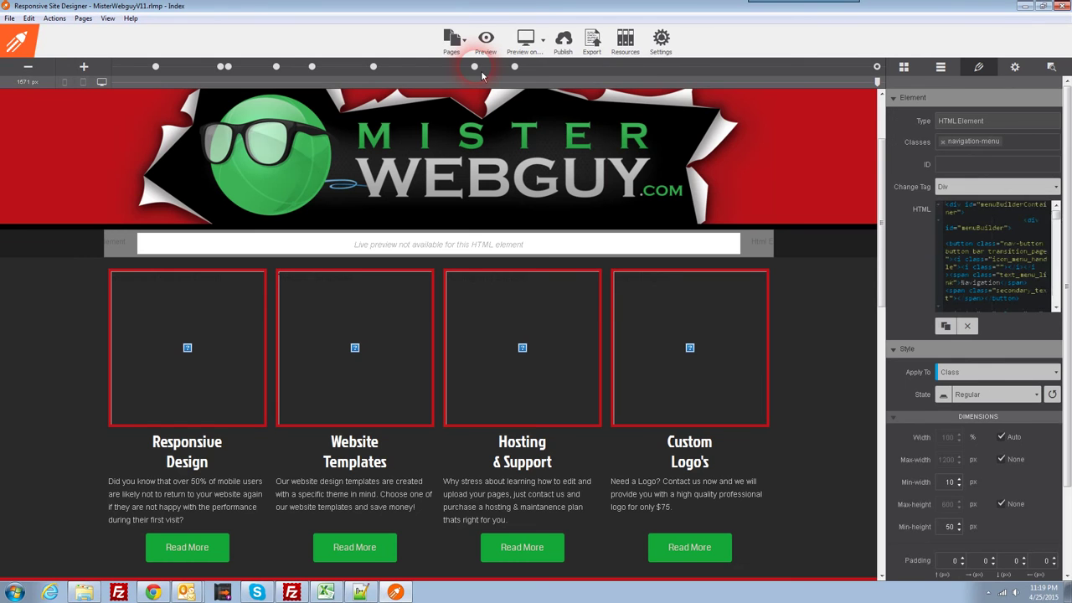
scroll(490, 220, up, 1)
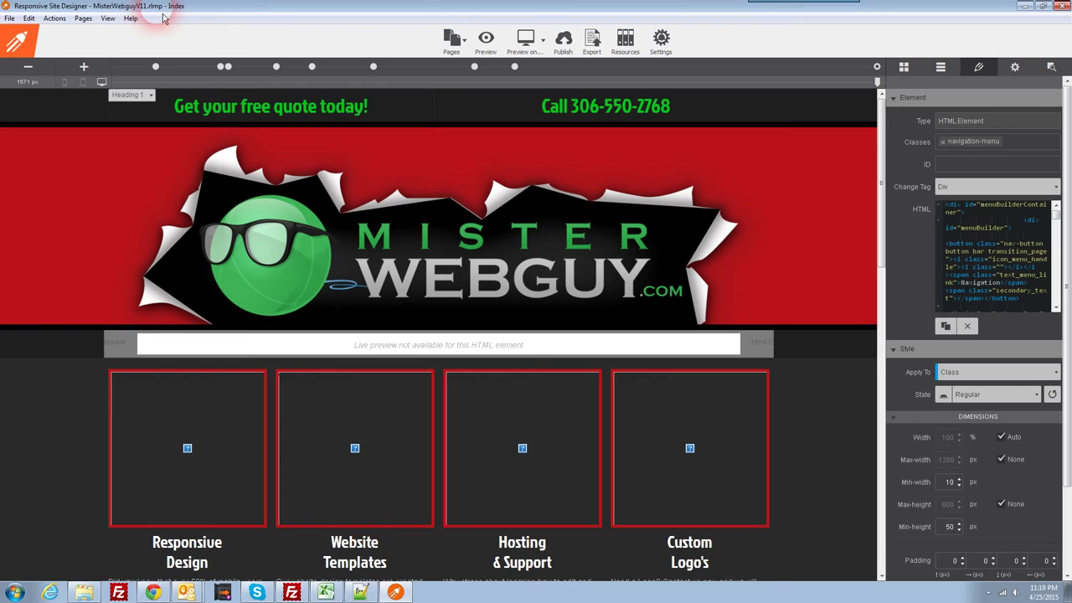
click(9, 18)
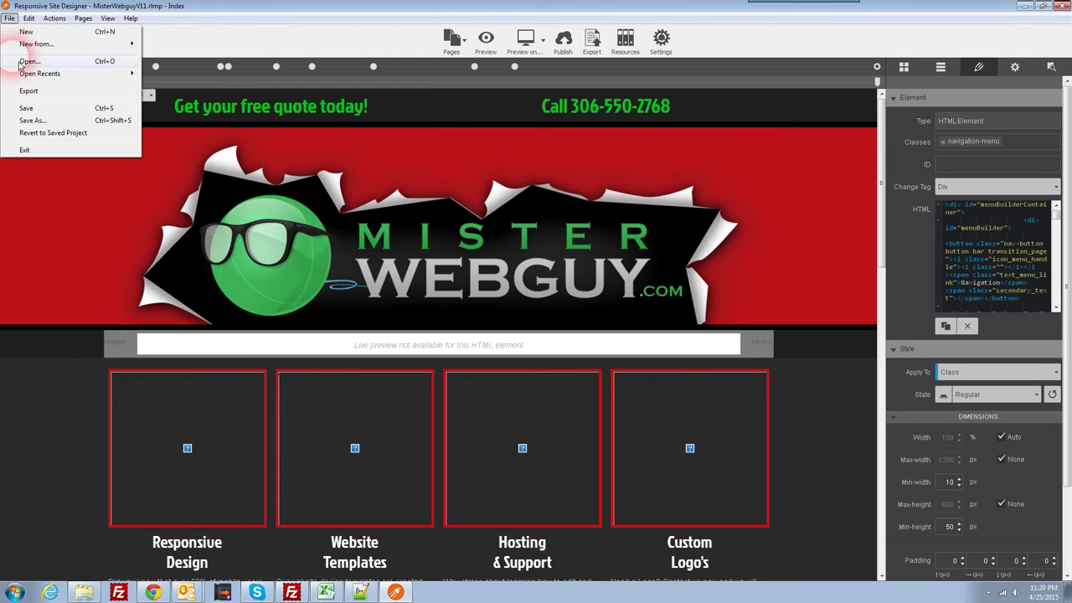
click(42, 109)
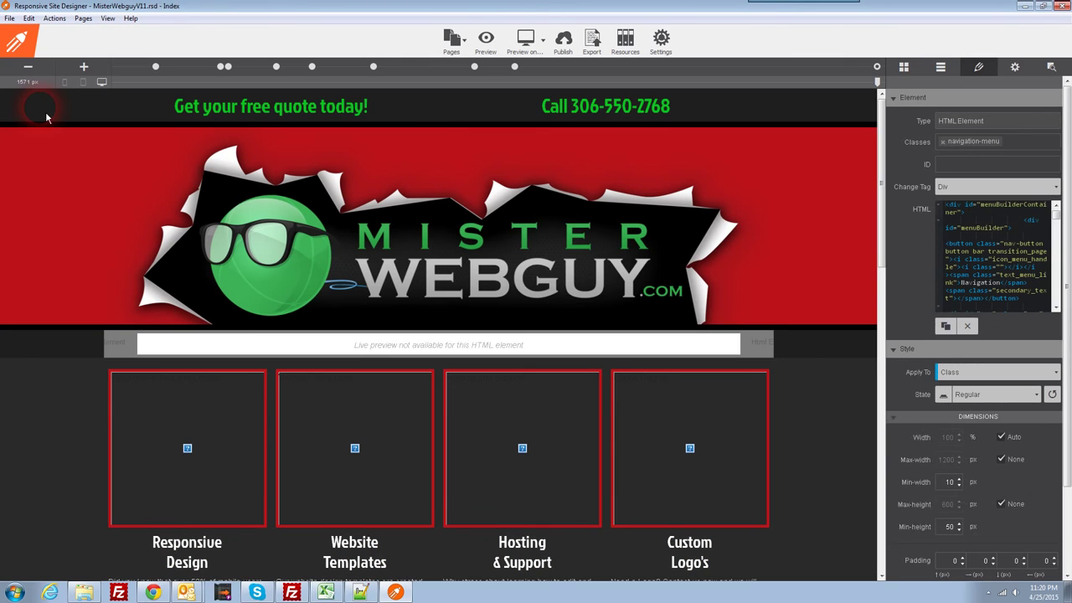
click(85, 81)
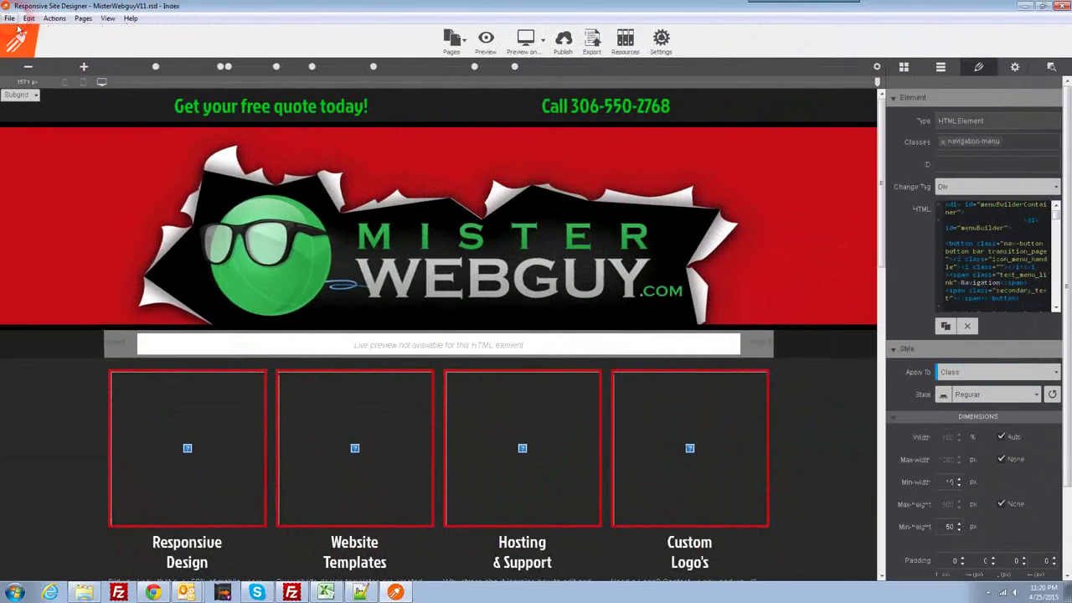
- Export the project to the RSD folder under Website Templates and open the exported folder
click(10, 17)
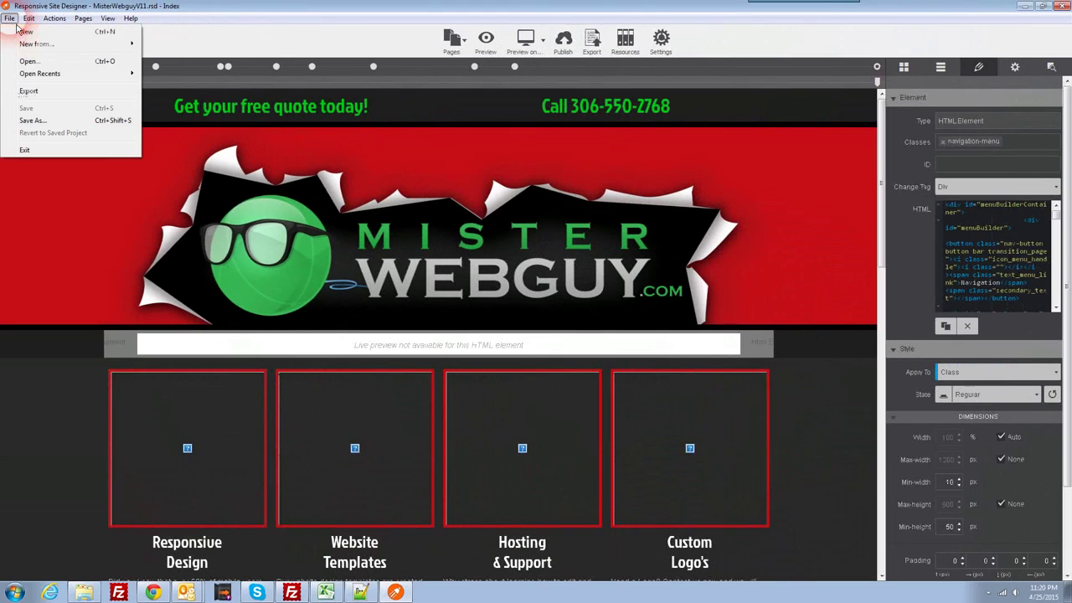
click(38, 92)
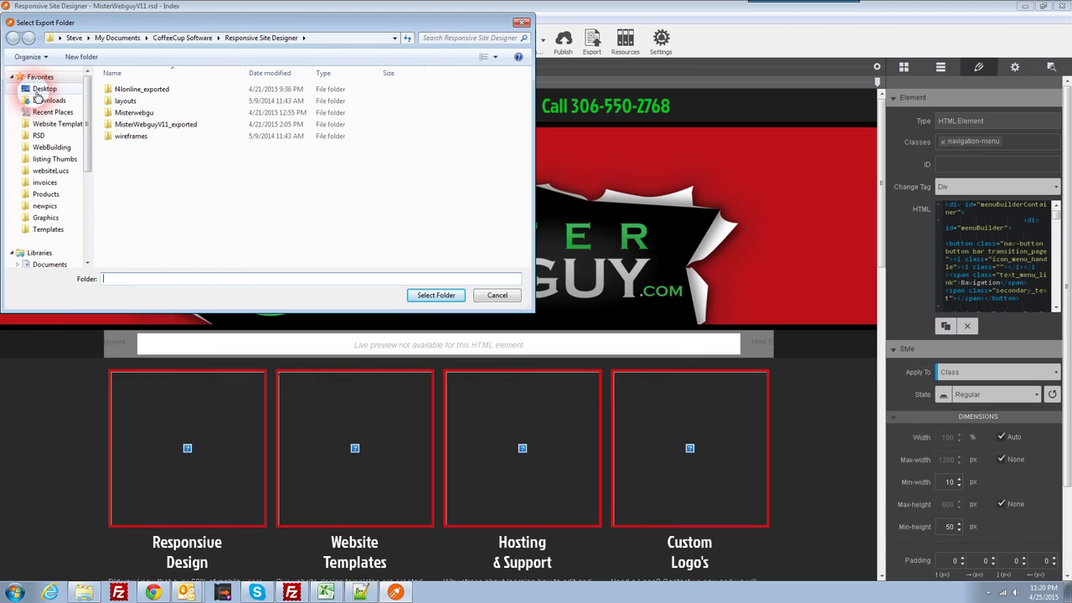
click(47, 136)
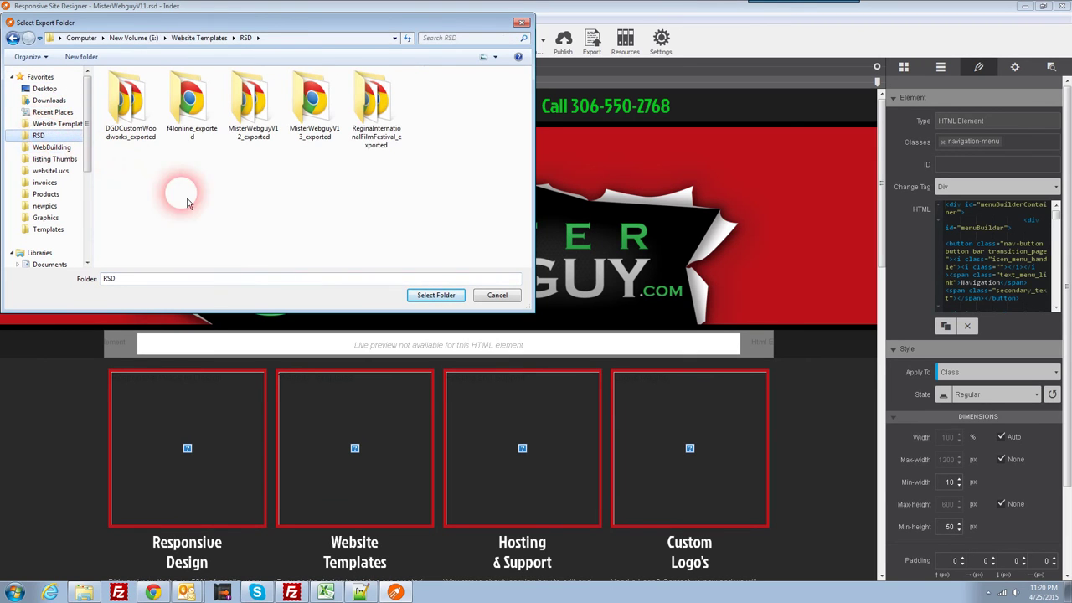
click(434, 296)
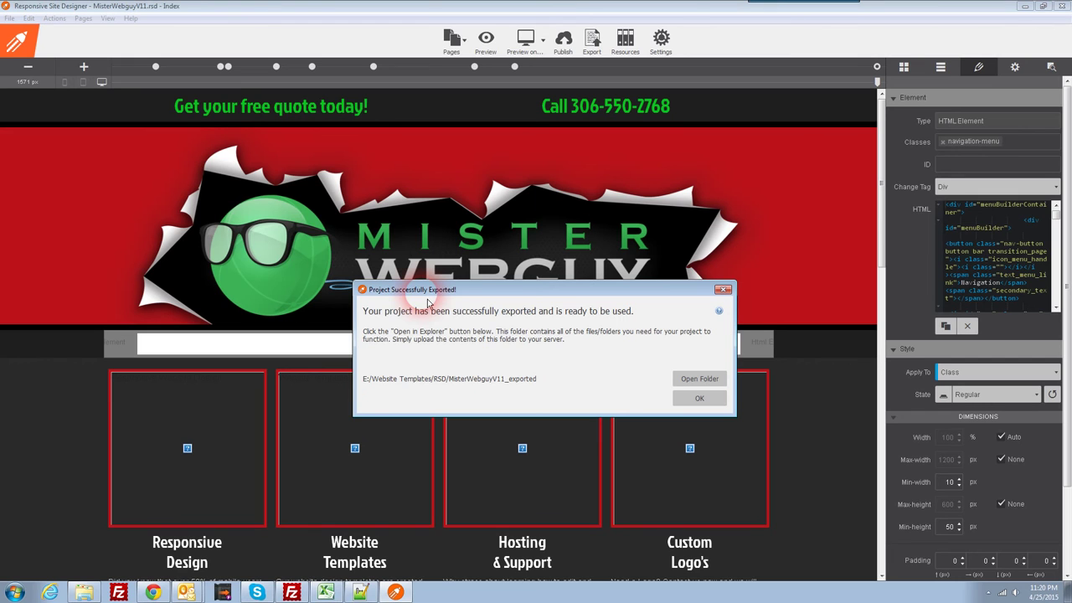
click(700, 394)
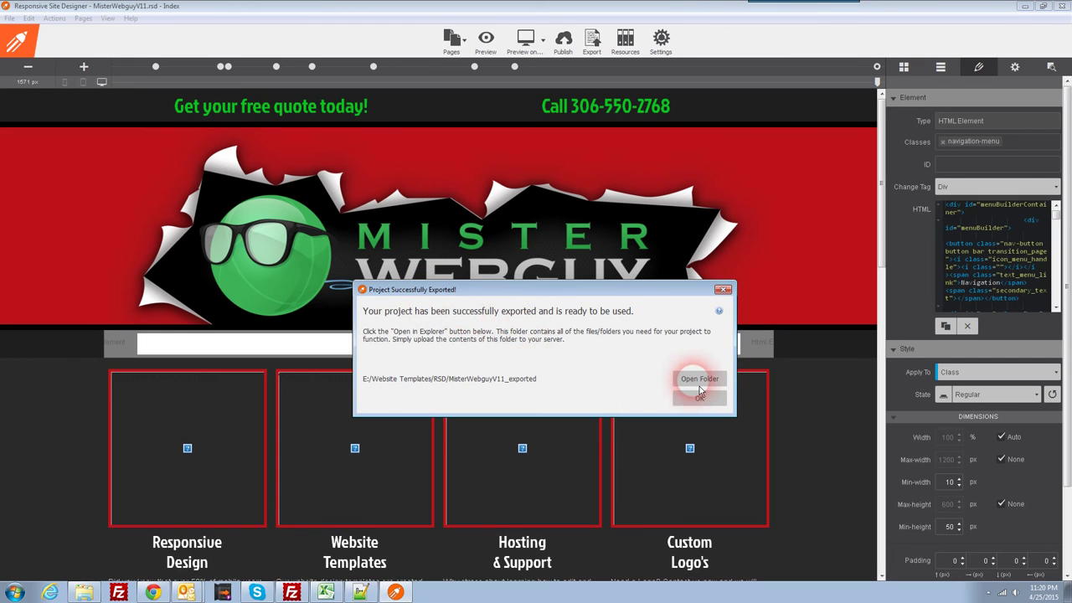
click(700, 381)
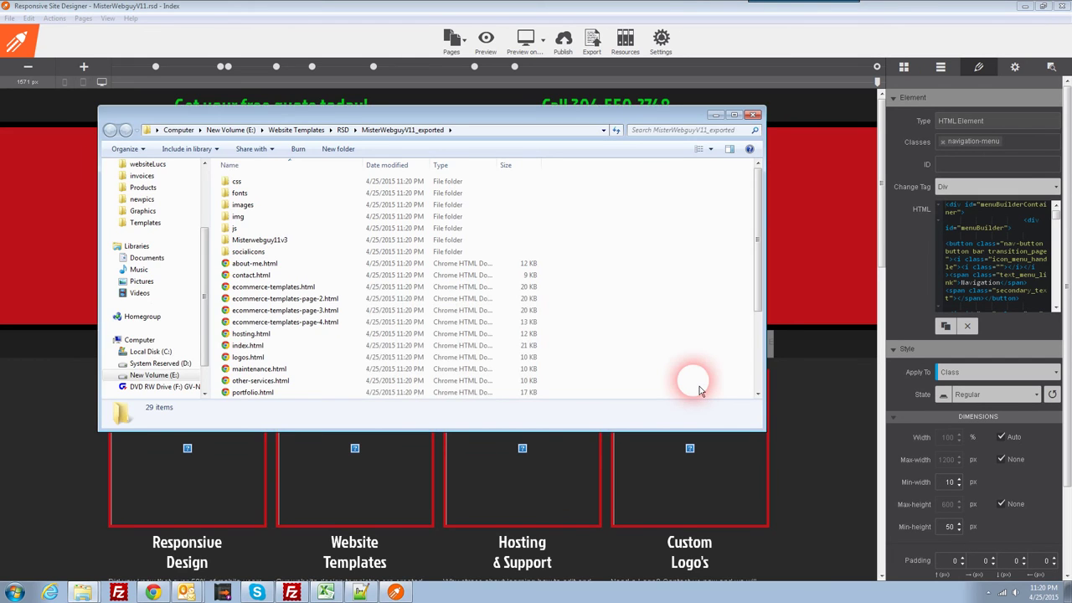
- Open the exported index.html in Chrome and check the navigation menu, including the My Work submenu
click(734, 115)
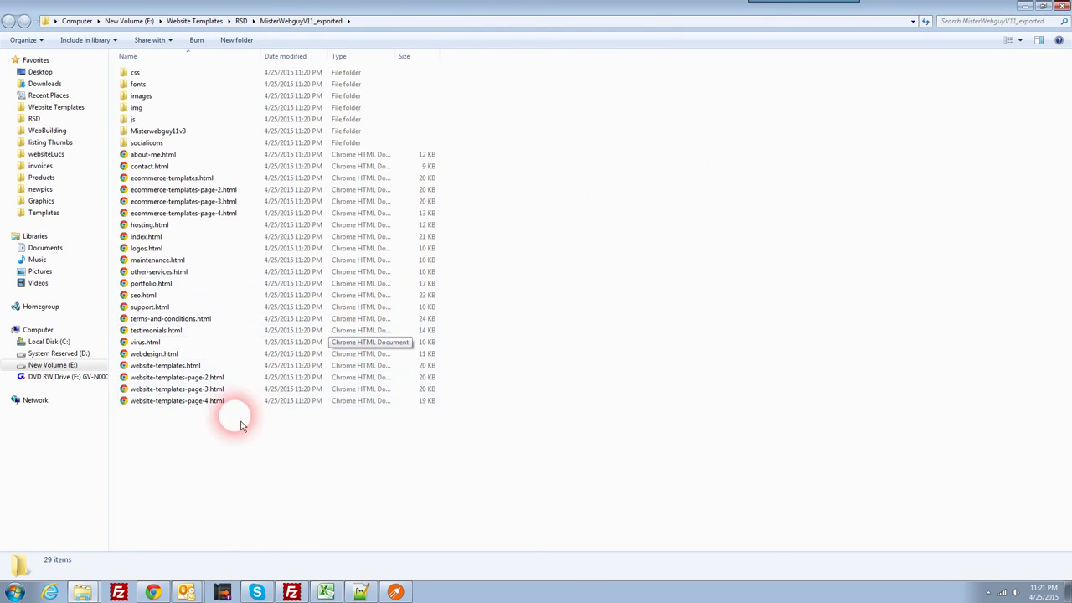
click(172, 95)
click(163, 132)
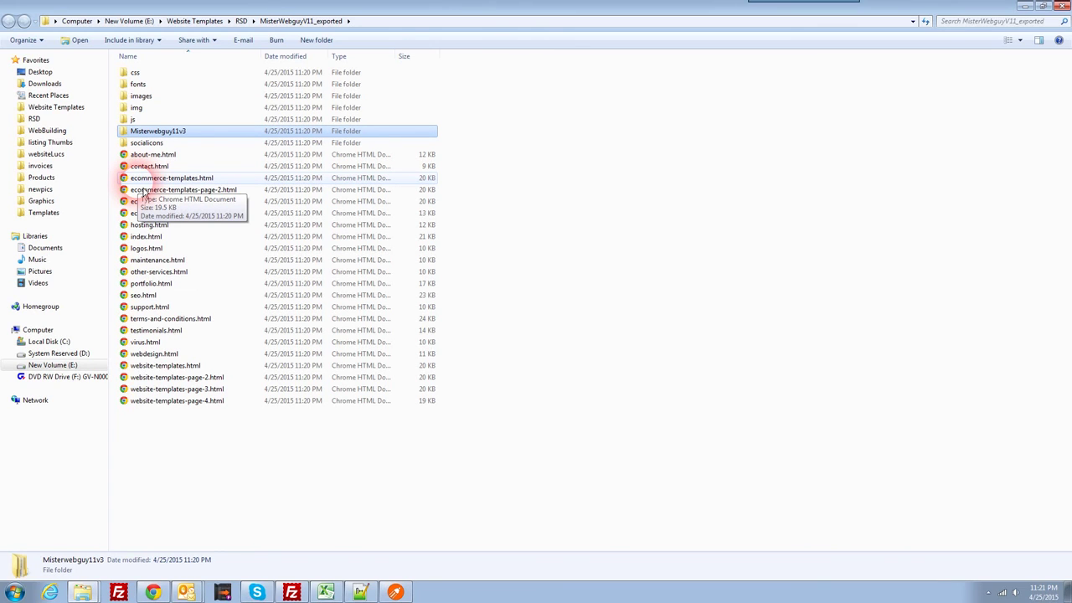
double_click(149, 237)
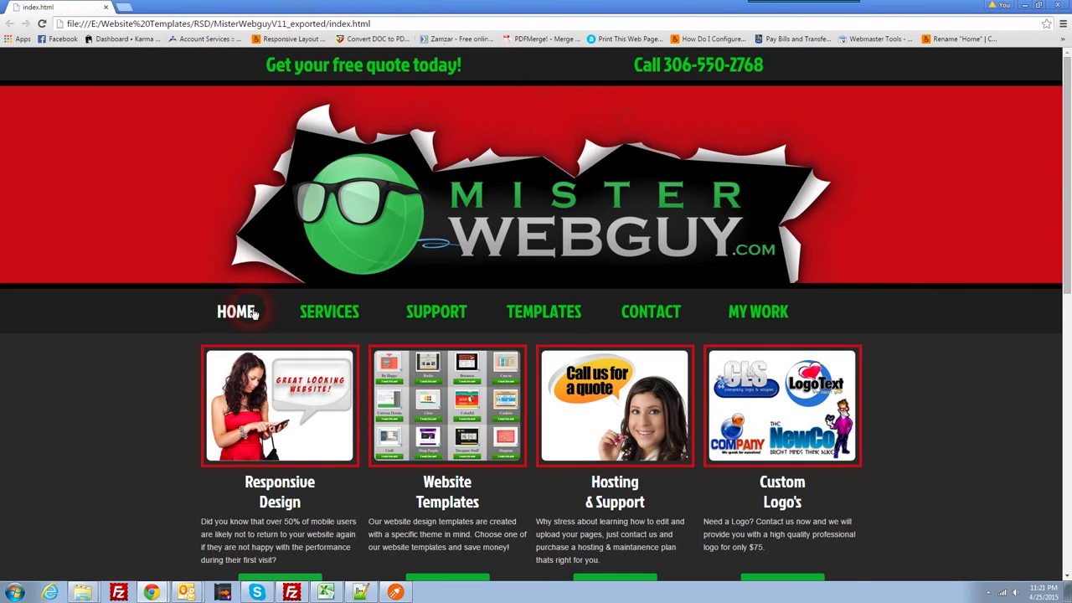
mouse_move(781, 316)
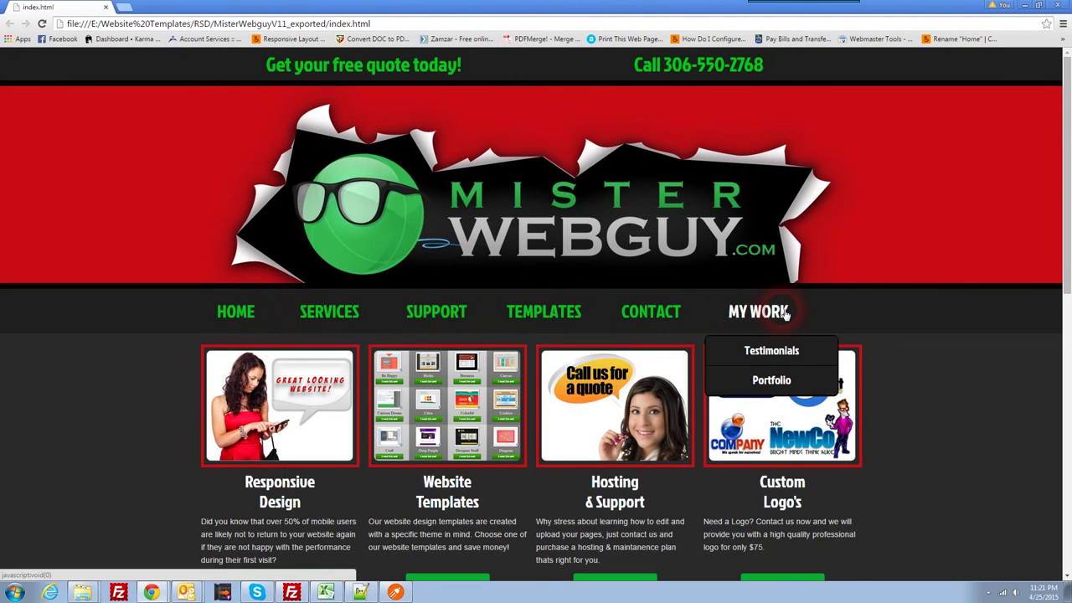
scroll(981, 95, down, 2)
click(1024, 5)
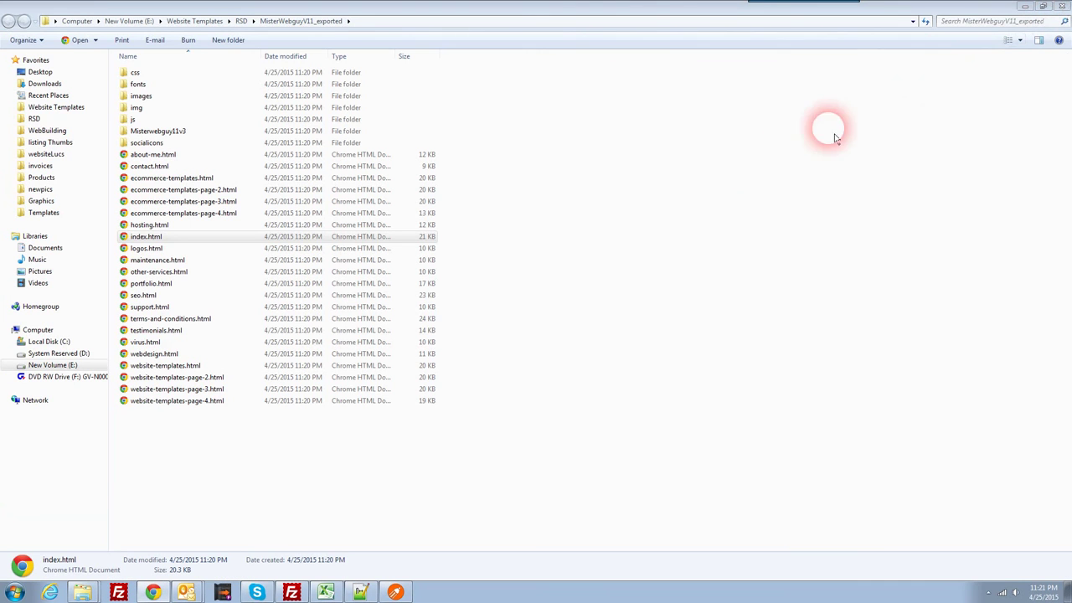
- Switch to FileZilla, refresh the local MisterWebguyV11_exported listing, and upload all its files and folders to the remote /rsdmisterwebguy directory
click(305, 593)
right_click(460, 263)
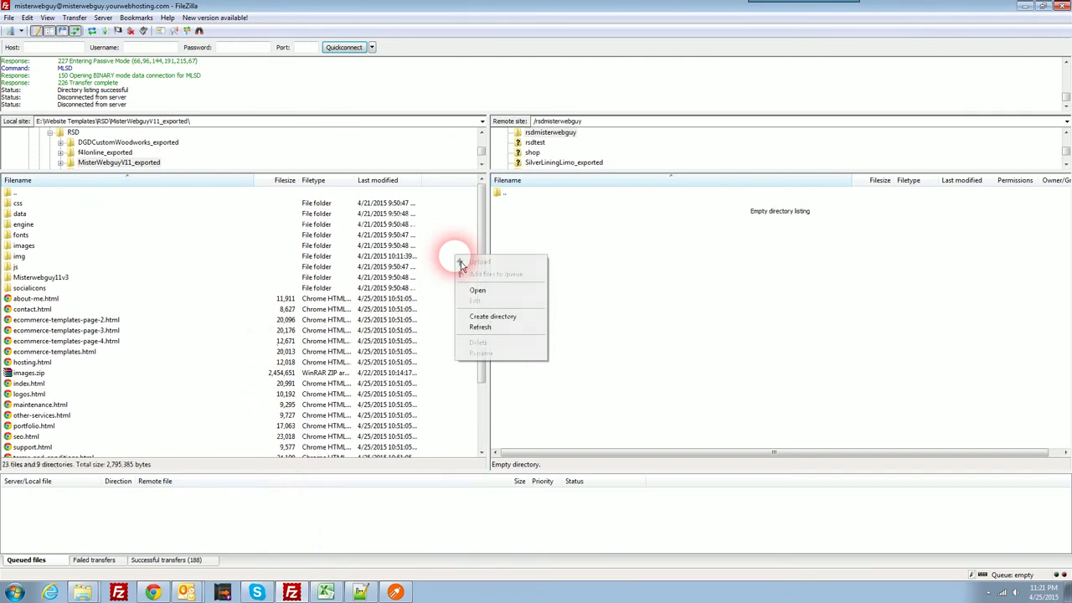
click(491, 328)
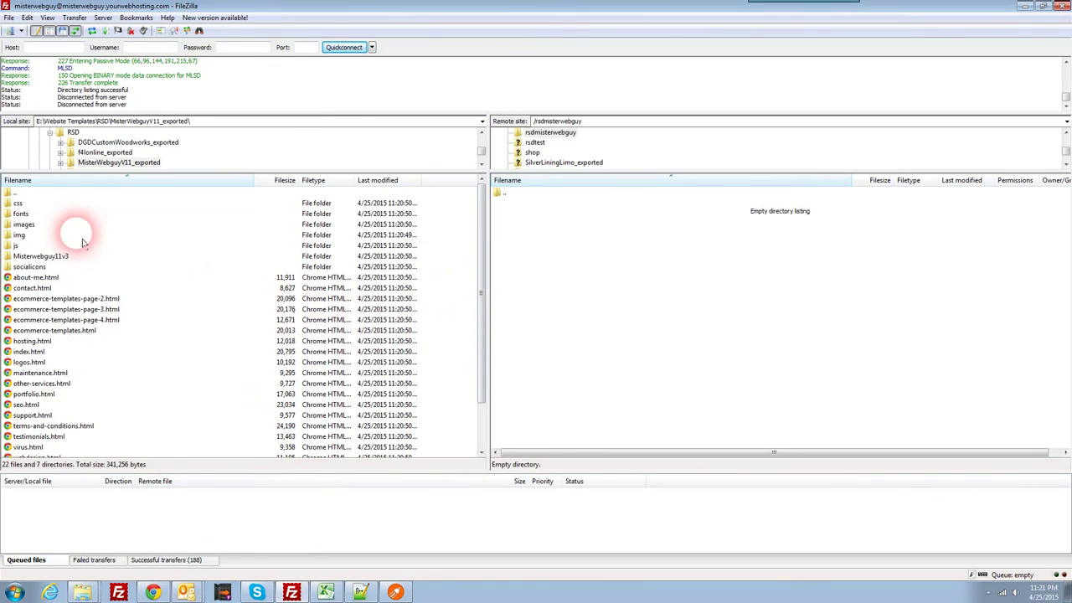
click(29, 204)
scroll(51, 262, down, 2)
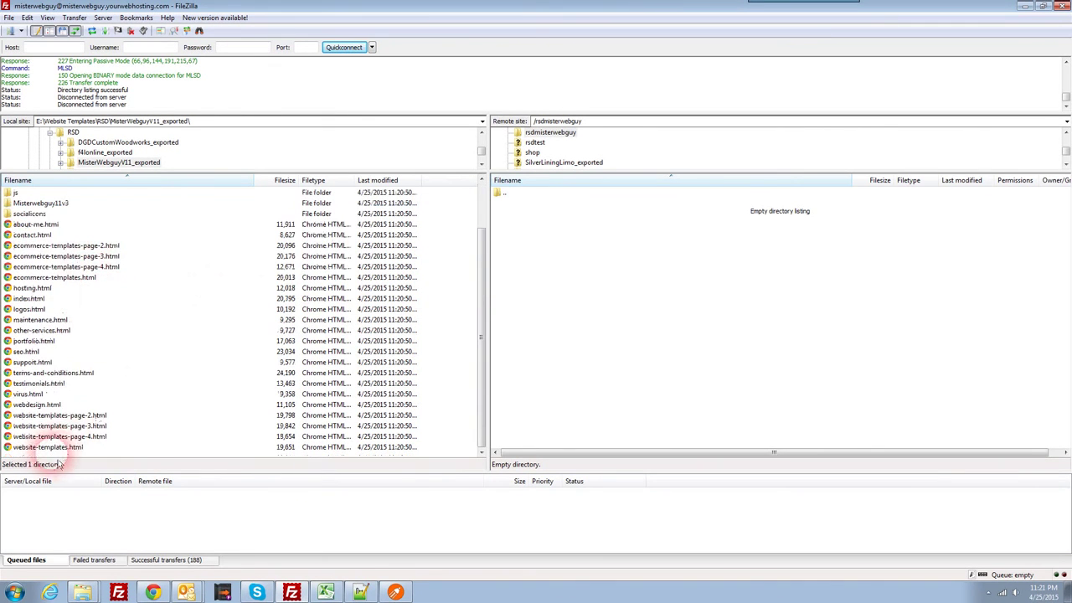
key(ctrl+a)
right_click(84, 254)
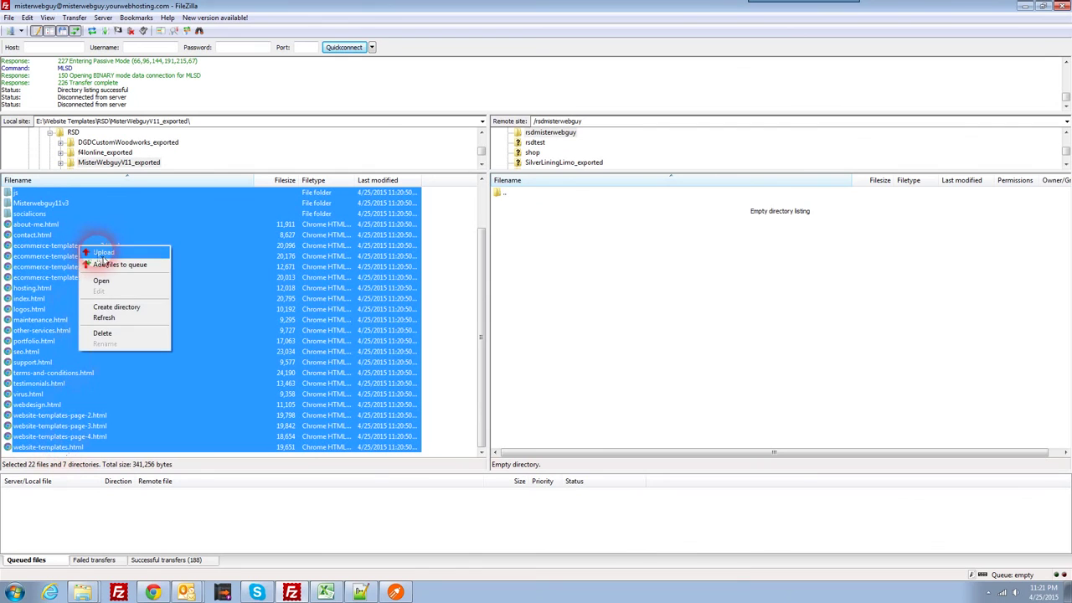
click(104, 253)
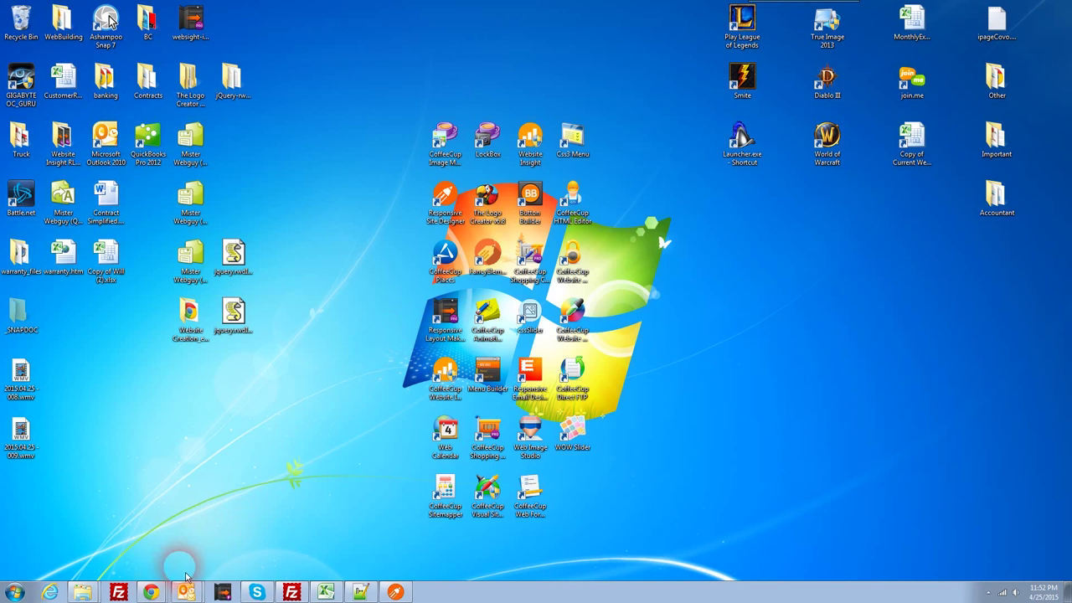
- Bring FileZilla back up and look through the uploaded files and folders in the remote /rsdmisterwebguy directory
click(292, 592)
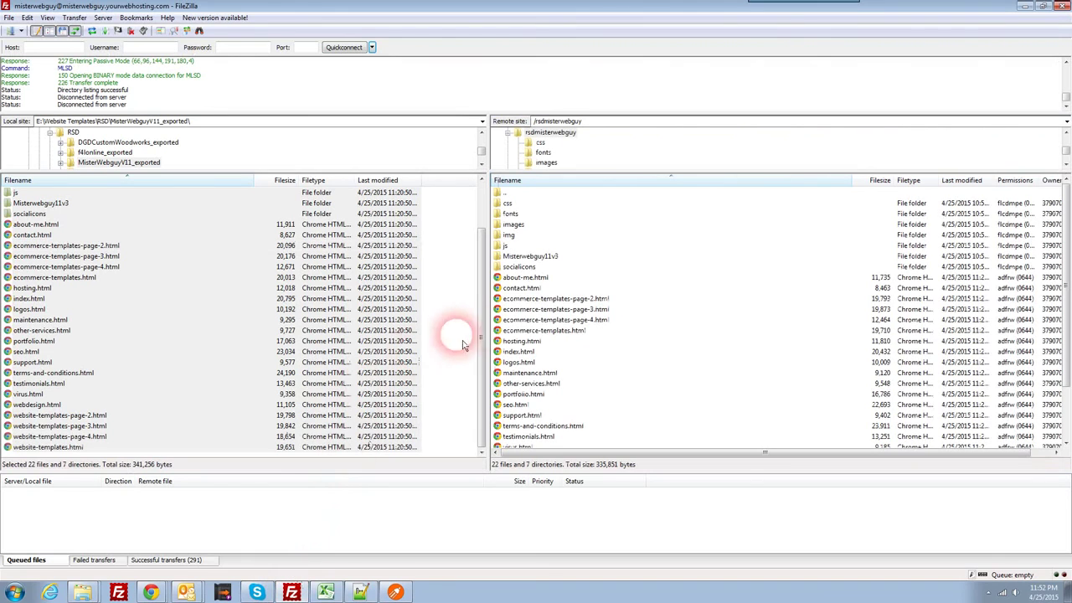
click(536, 277)
scroll(553, 292, down, 2)
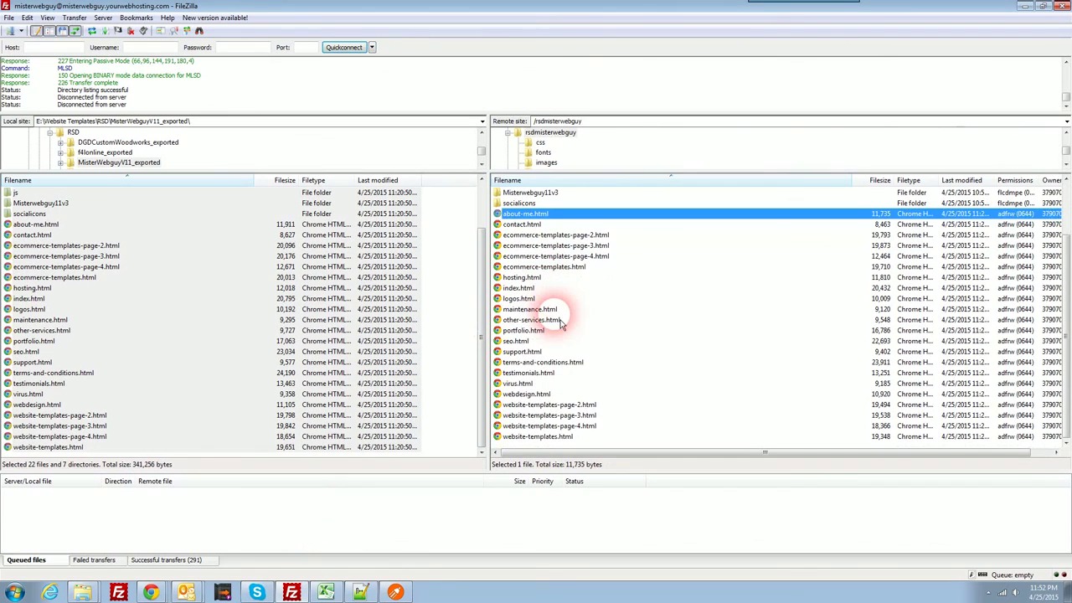
scroll(502, 364, up, 2)
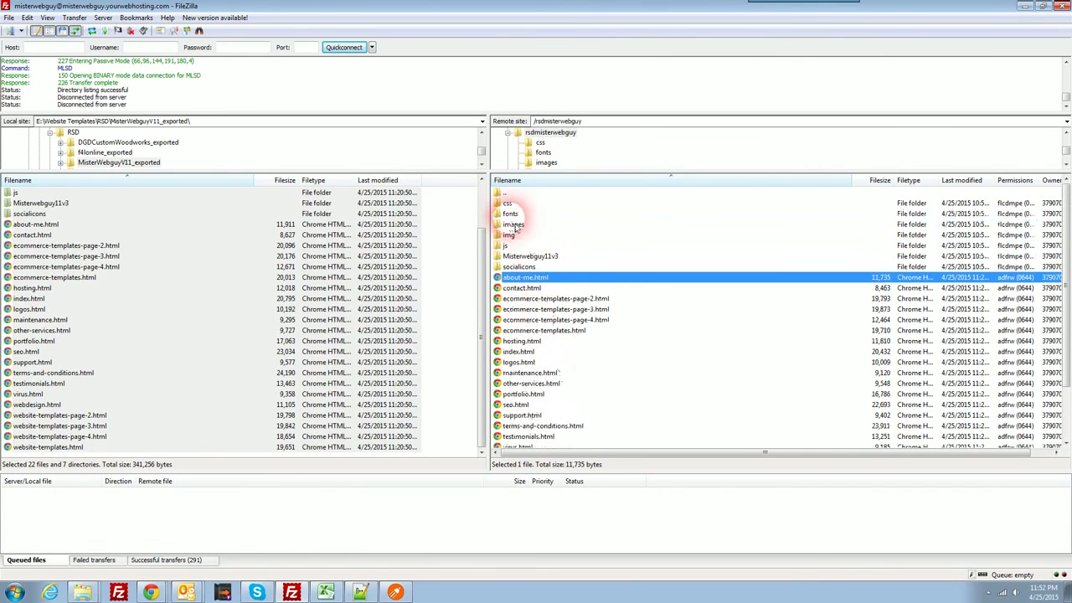
- Switch to the Chrome window showing misterwebguy.com/rsdmisterwebguy/ and highlight the live site's address
click(151, 591)
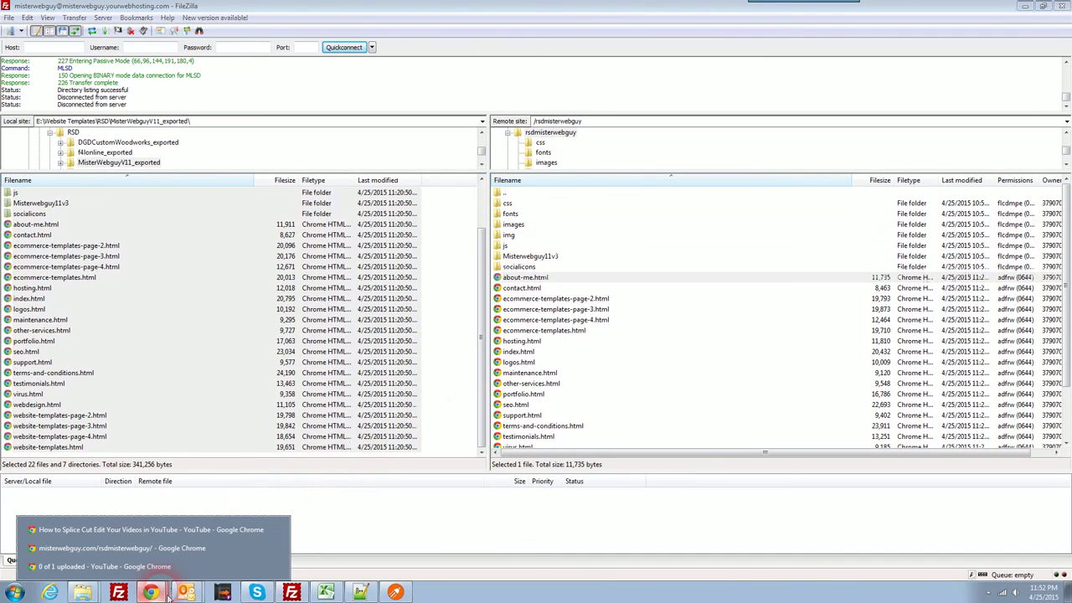
click(176, 549)
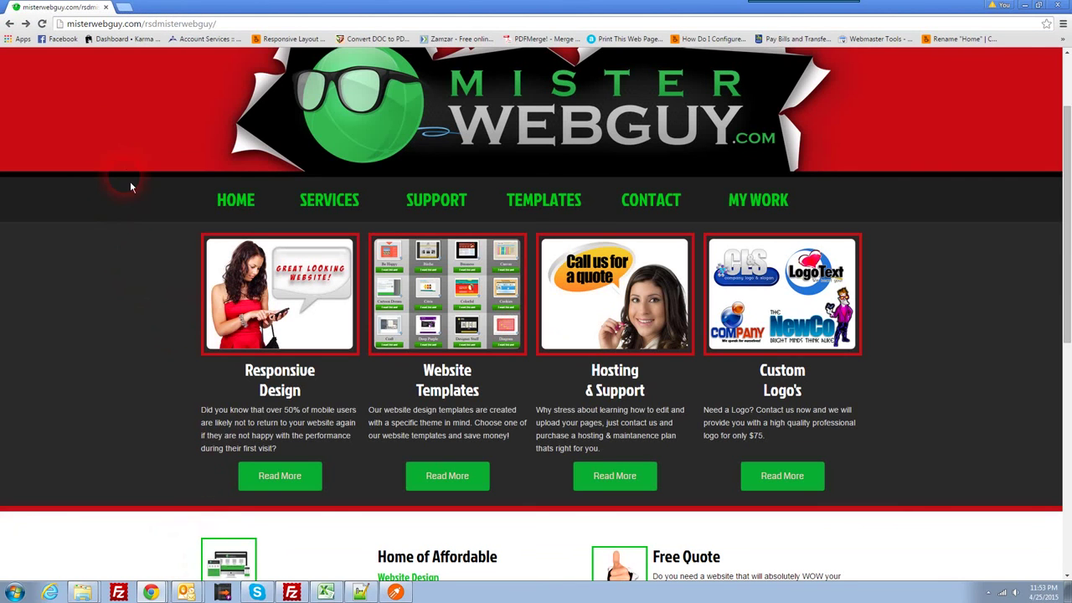
drag(218, 24, 65, 24)
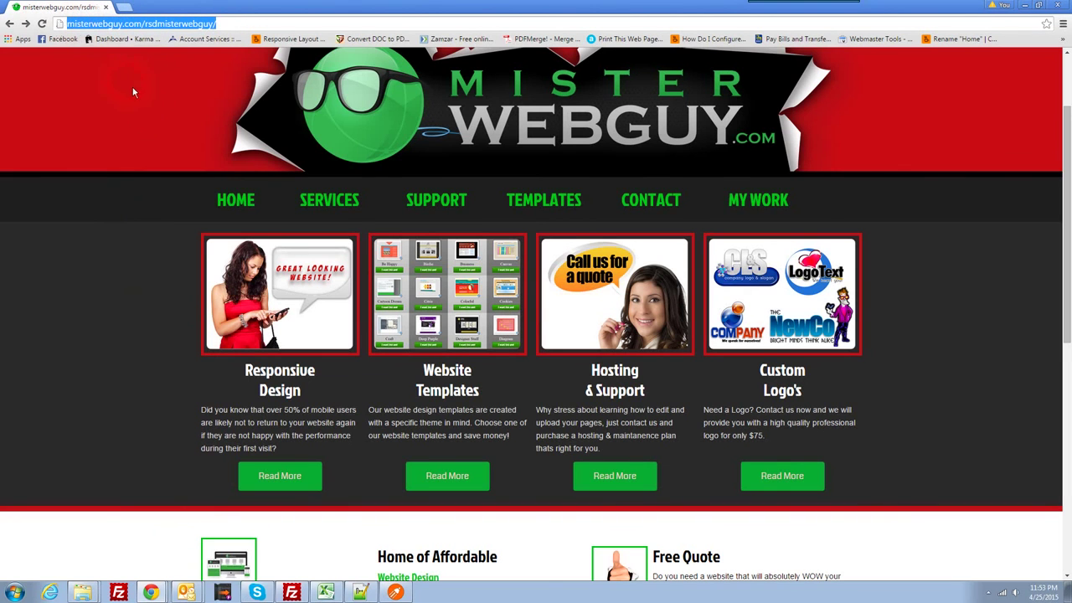
scroll(173, 270, up, 2)
- Check the live navigation menu by opening the Seo page from the Services submenu and the Support page
mouse_move(369, 322)
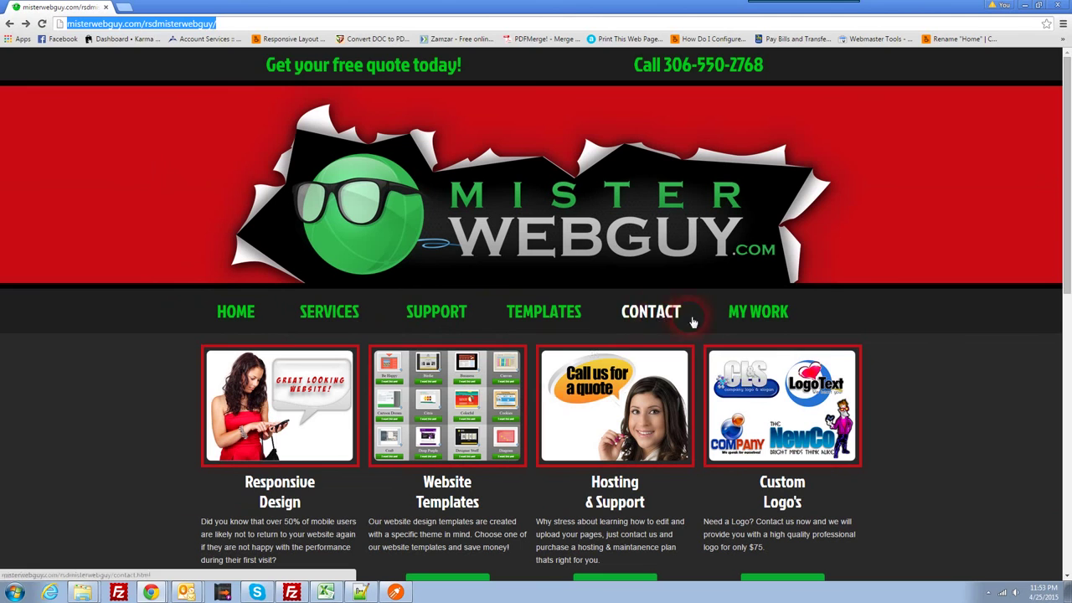
mouse_move(309, 319)
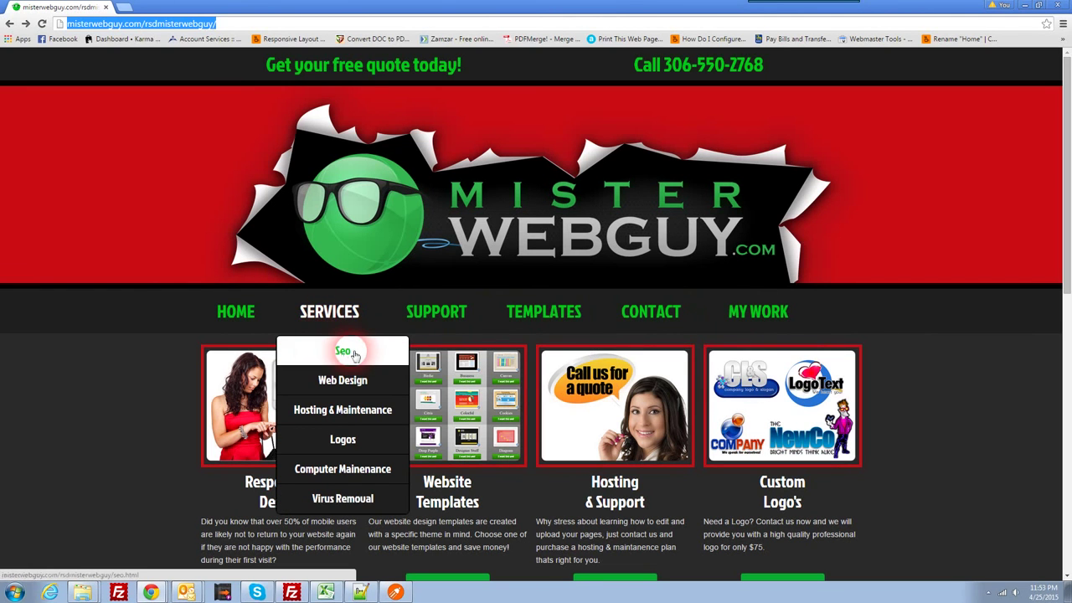
click(355, 355)
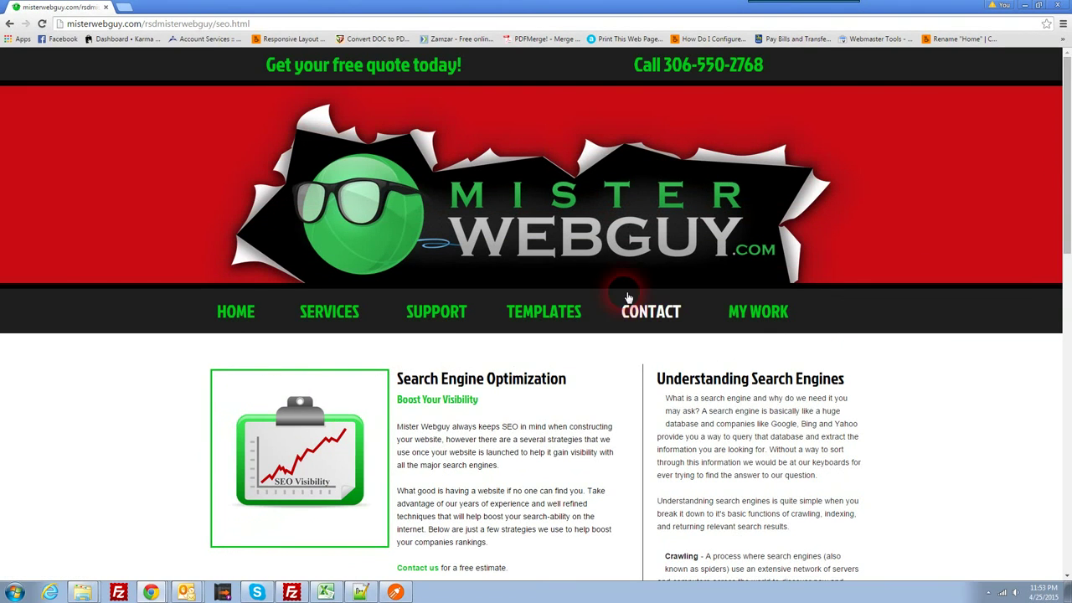
click(423, 315)
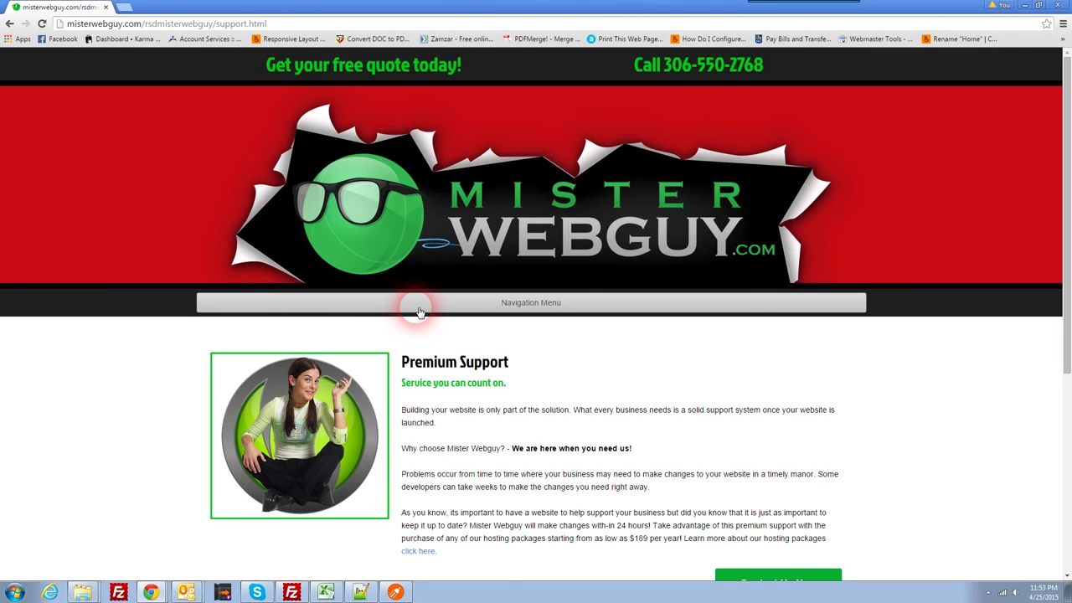
- Switch to Responsive Site Designer and examine the navigation HTML Element and its HTML code on the Index page
click(400, 593)
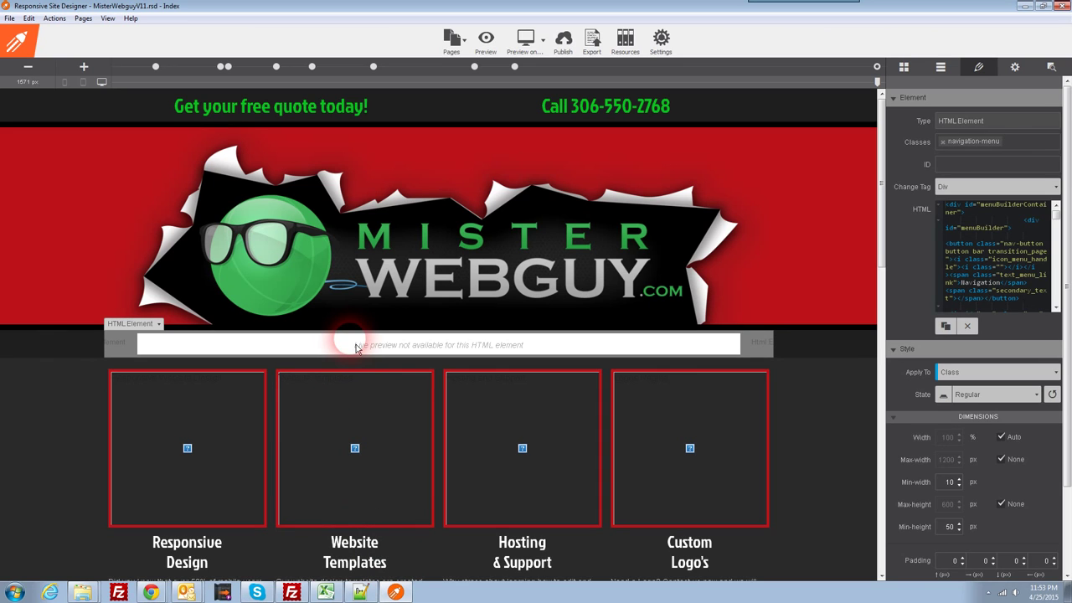
click(959, 240)
click(665, 337)
click(666, 347)
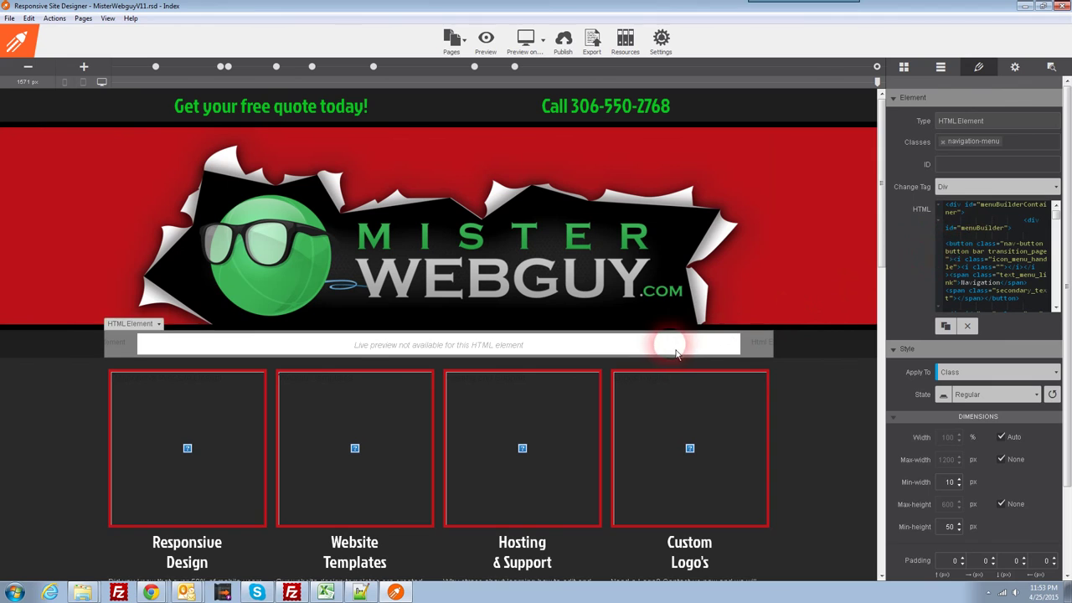
click(596, 347)
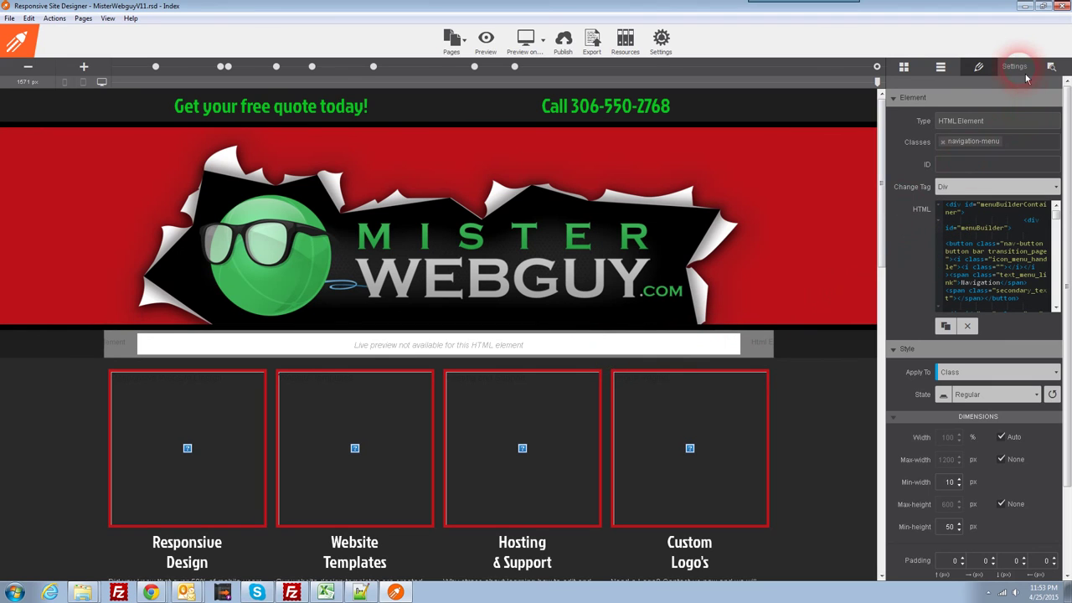
- Examine the menu's stylesheet and script links in the Head code of the Index page settings
click(1014, 66)
click(978, 306)
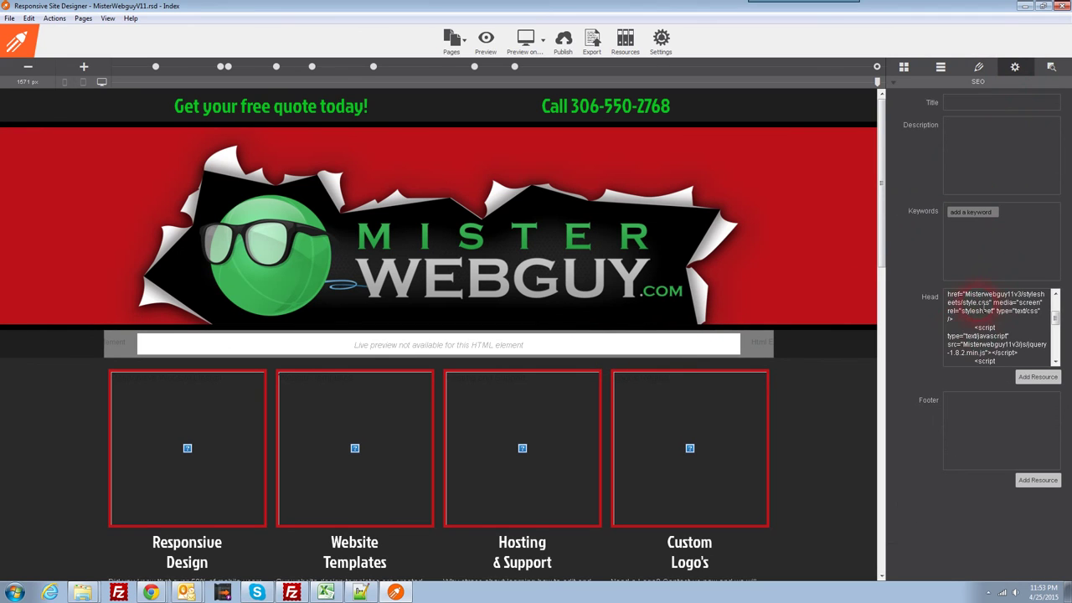
click(957, 304)
click(975, 310)
click(951, 300)
click(1010, 366)
click(974, 312)
click(996, 369)
click(980, 362)
- Minimize the Responsive Site Designer, Chrome and FileZilla windows to return to the desktop
click(1024, 5)
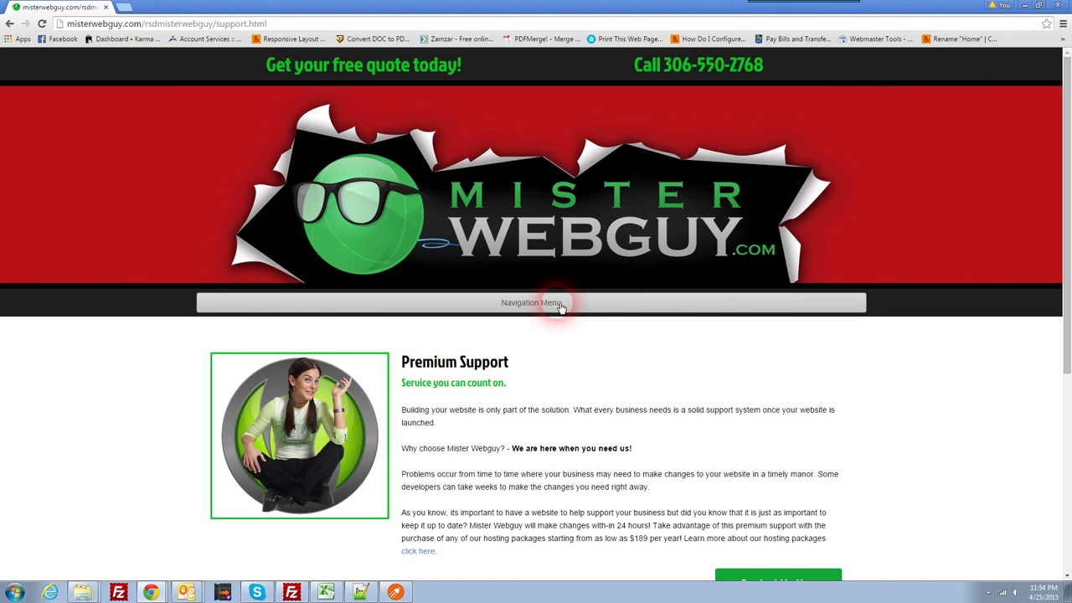
click(1025, 6)
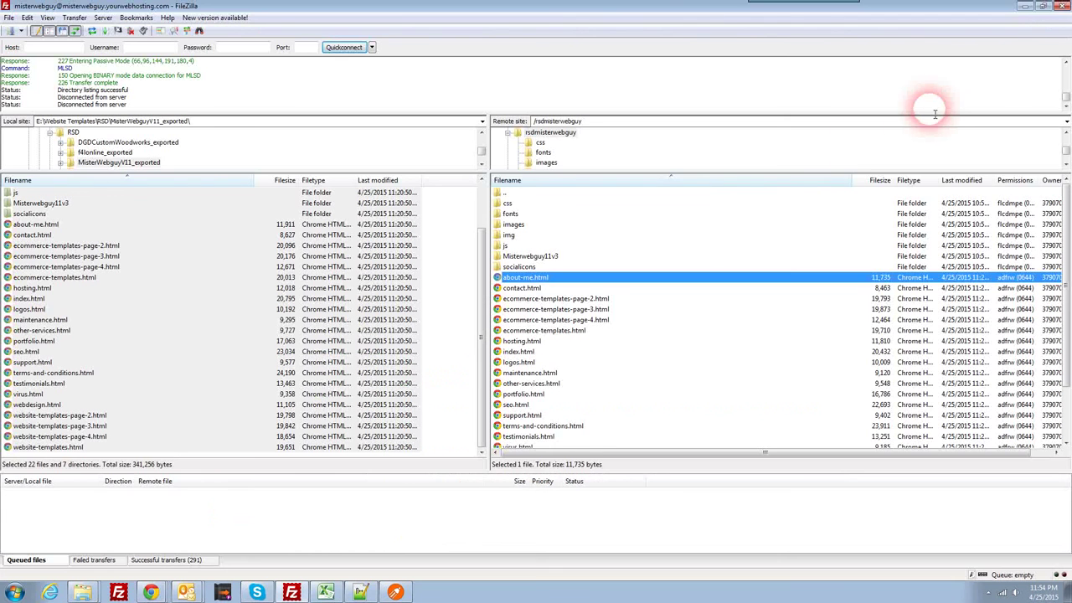
click(1025, 6)
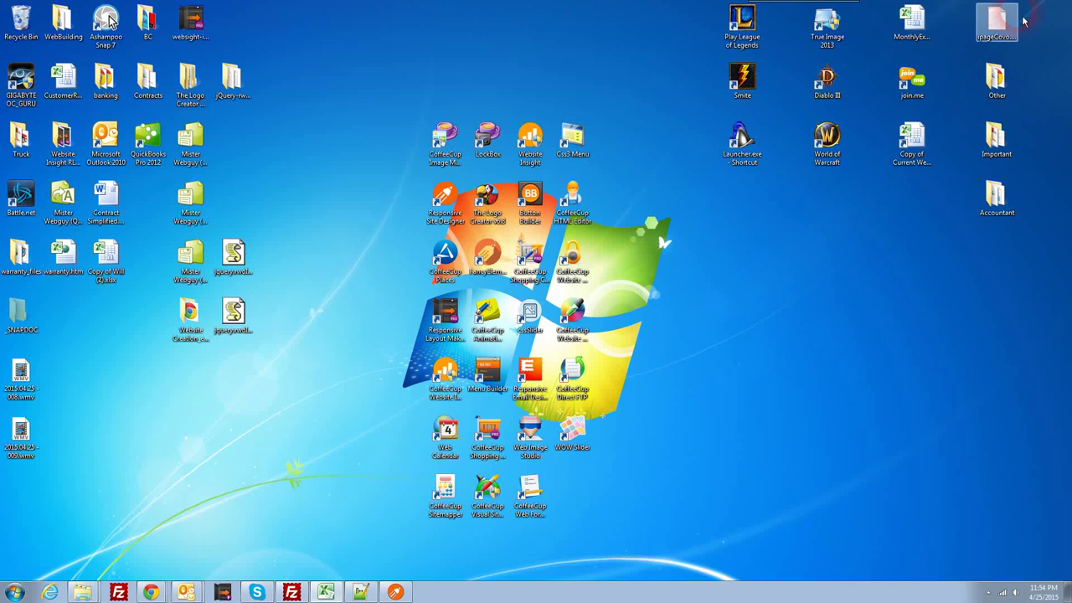
click(664, 196)
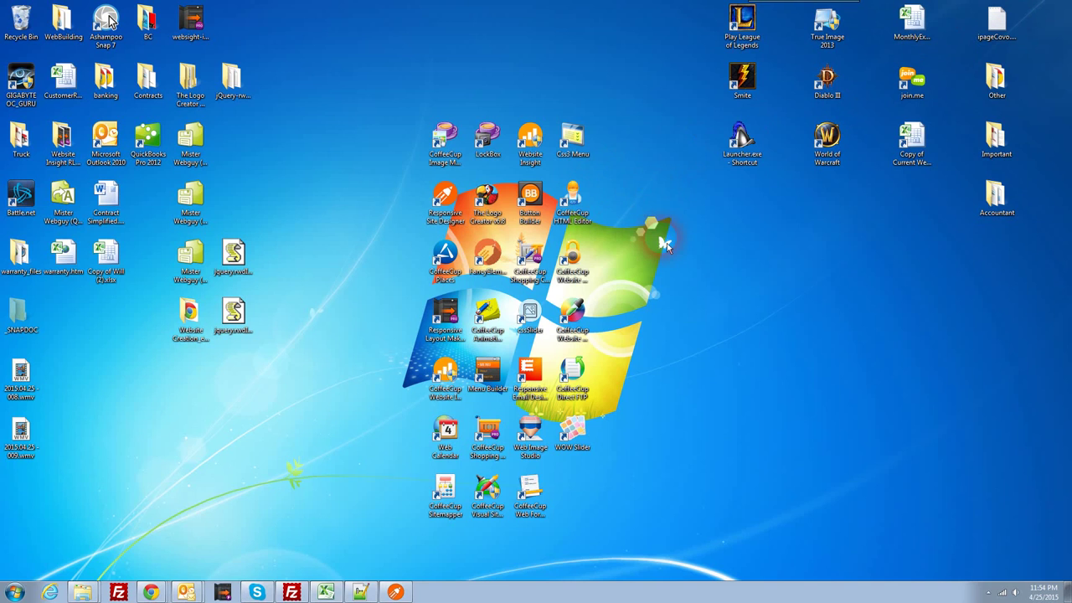